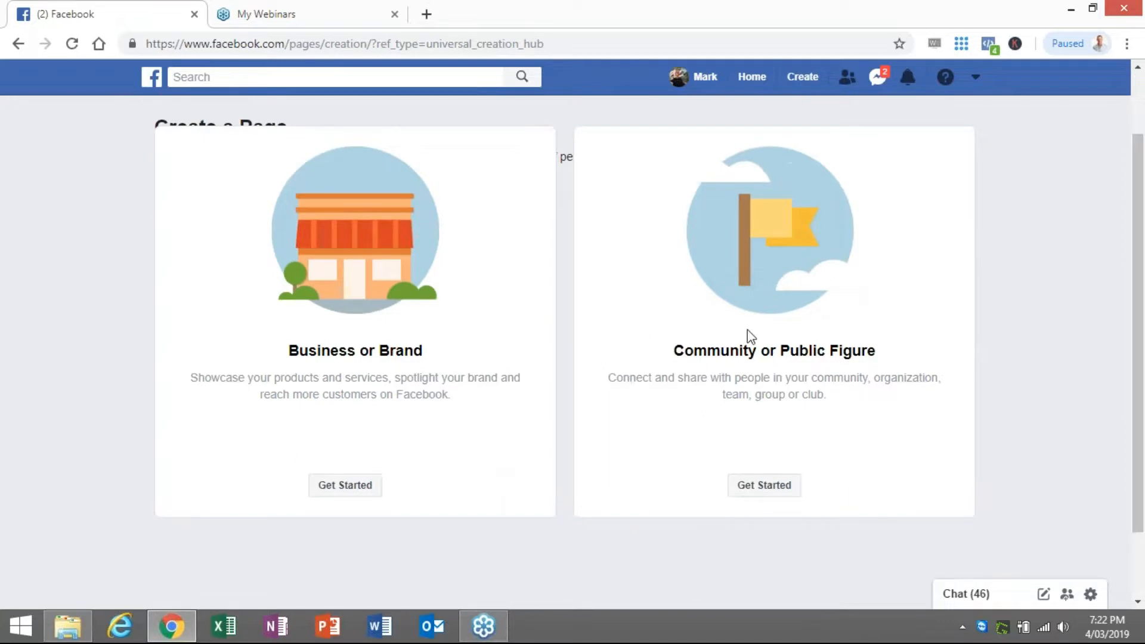
- Start a Business or Brand page and name it "Social Media For Business Today"
click(357, 486)
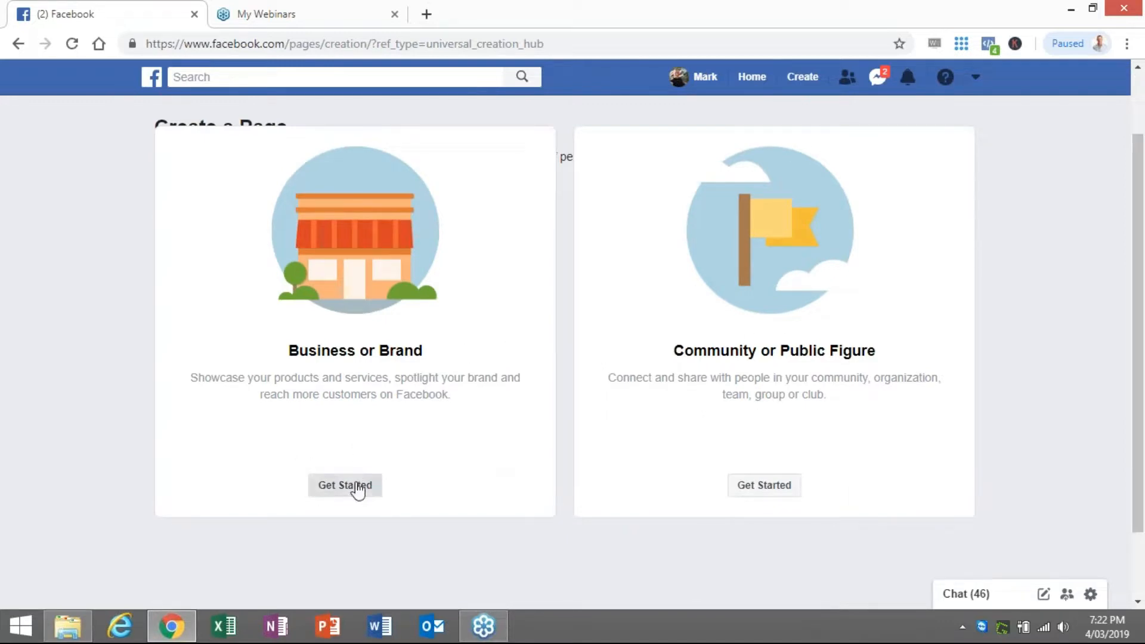
click(299, 238)
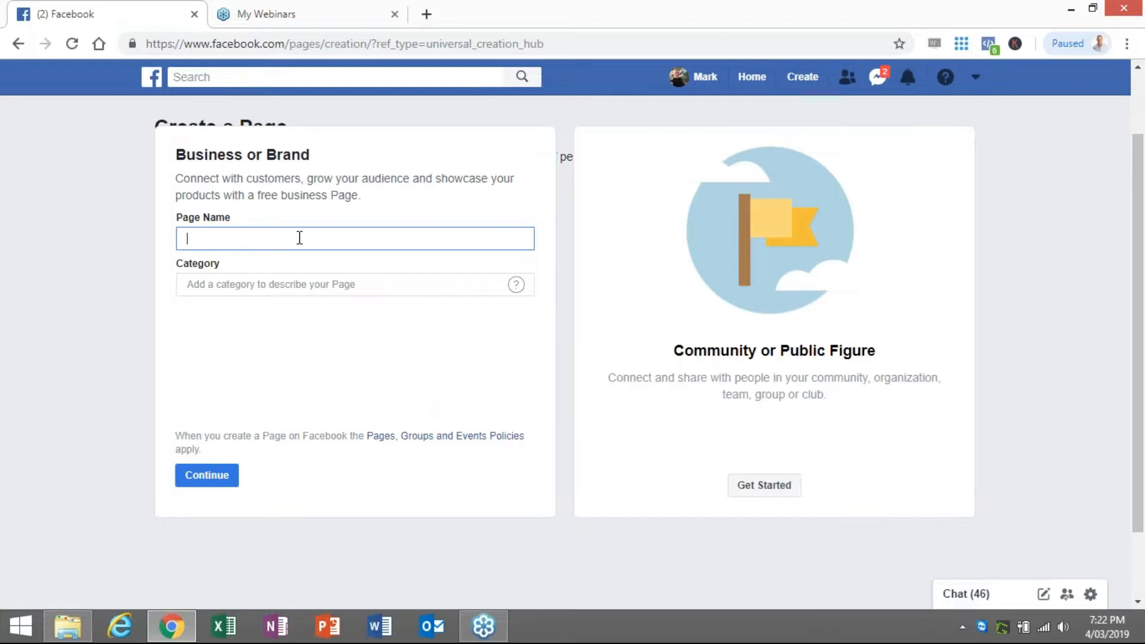
text(Social )
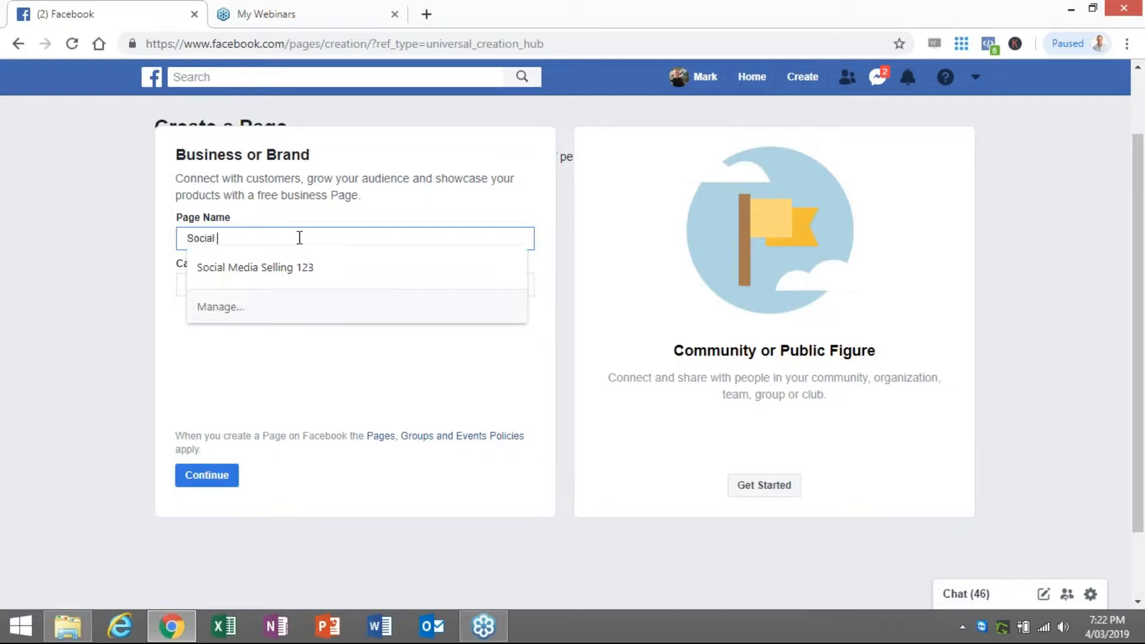
text(Media For )
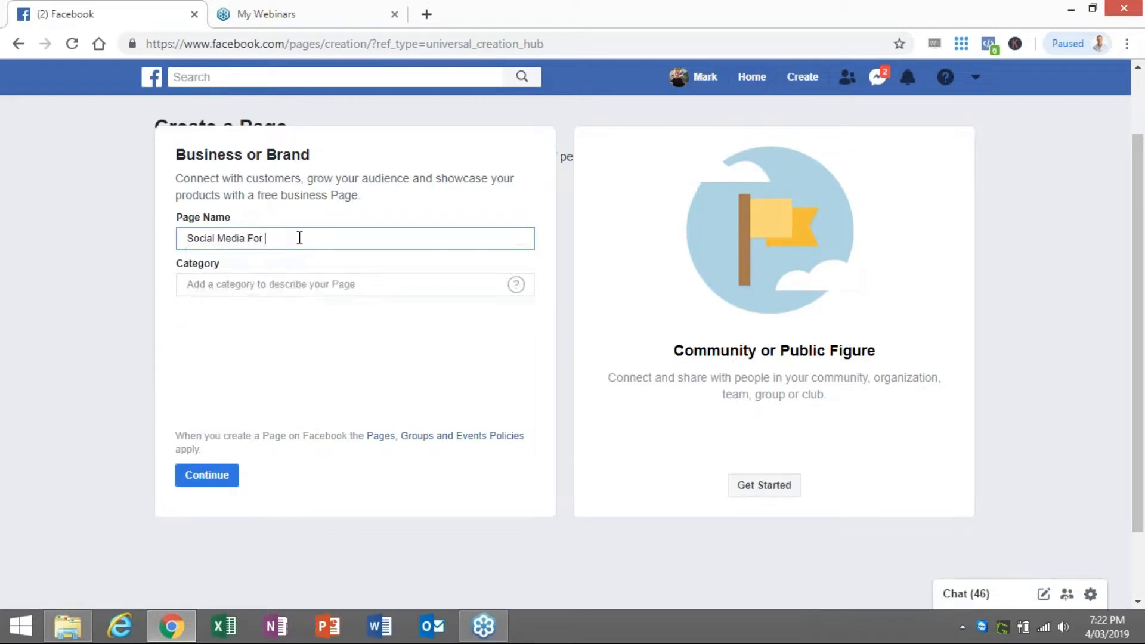
text(Business Today)
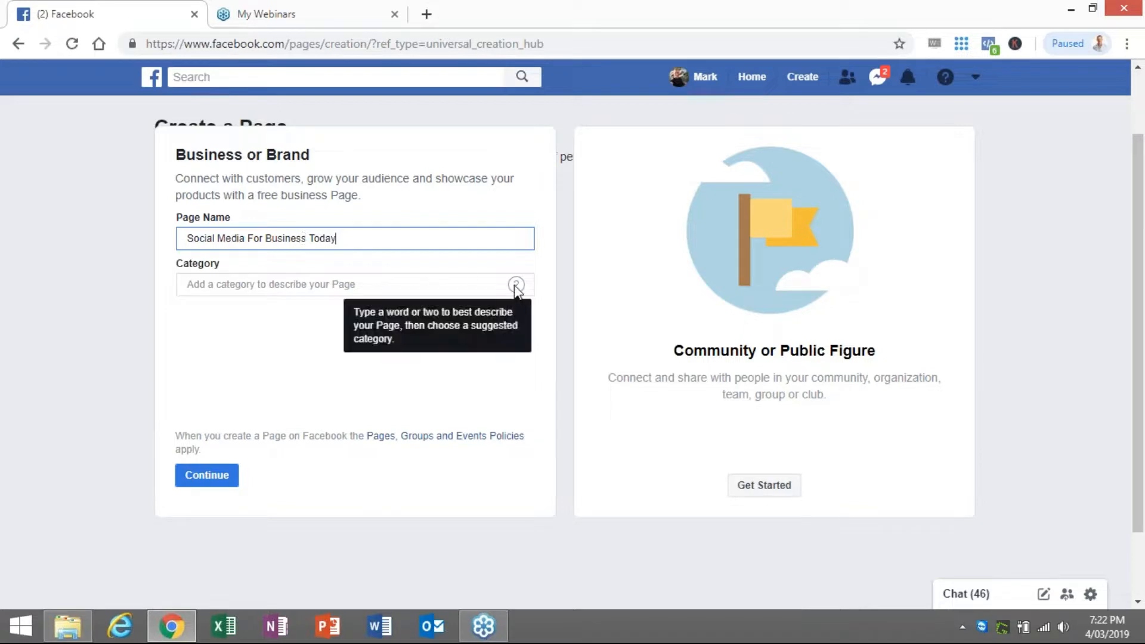
- Set the new page's category to Education
click(490, 285)
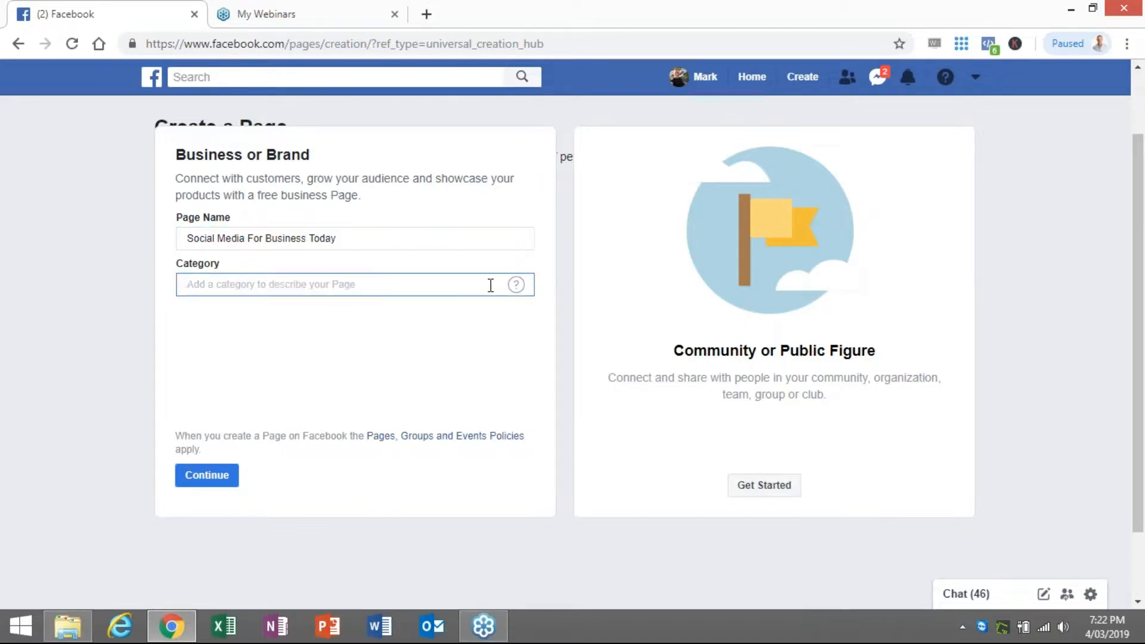
text(b)
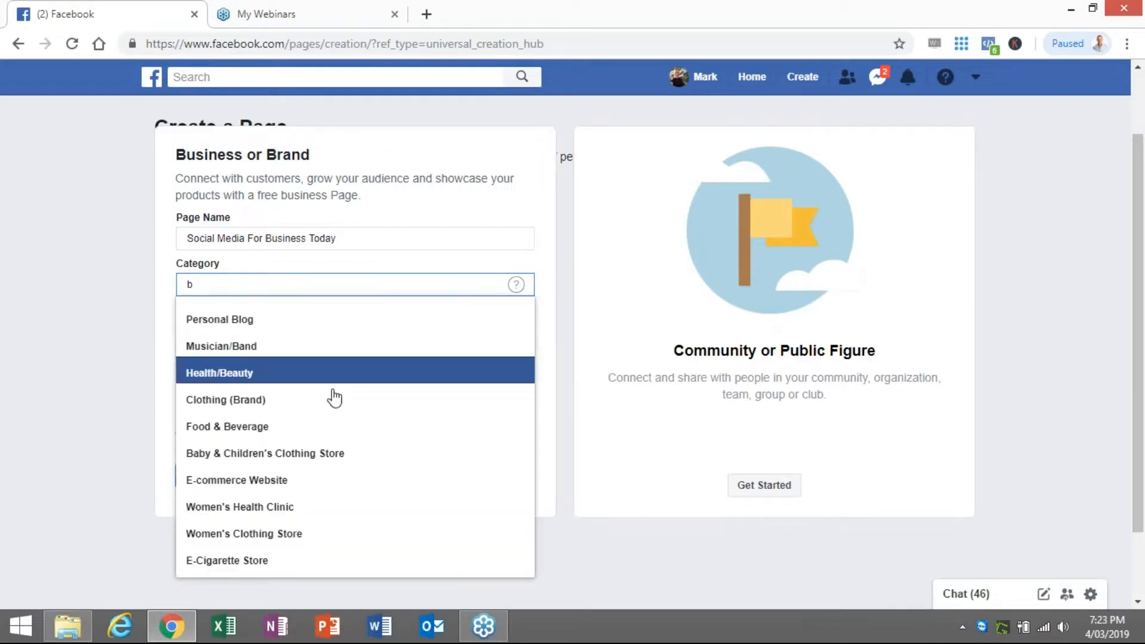
key(BackSpace)
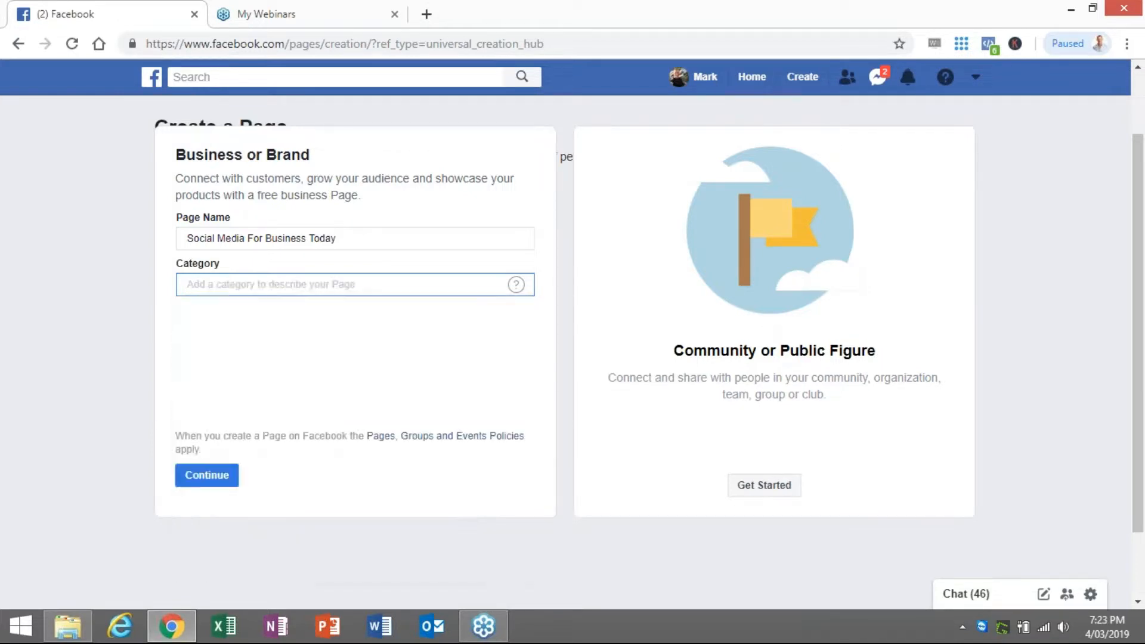
text(t)
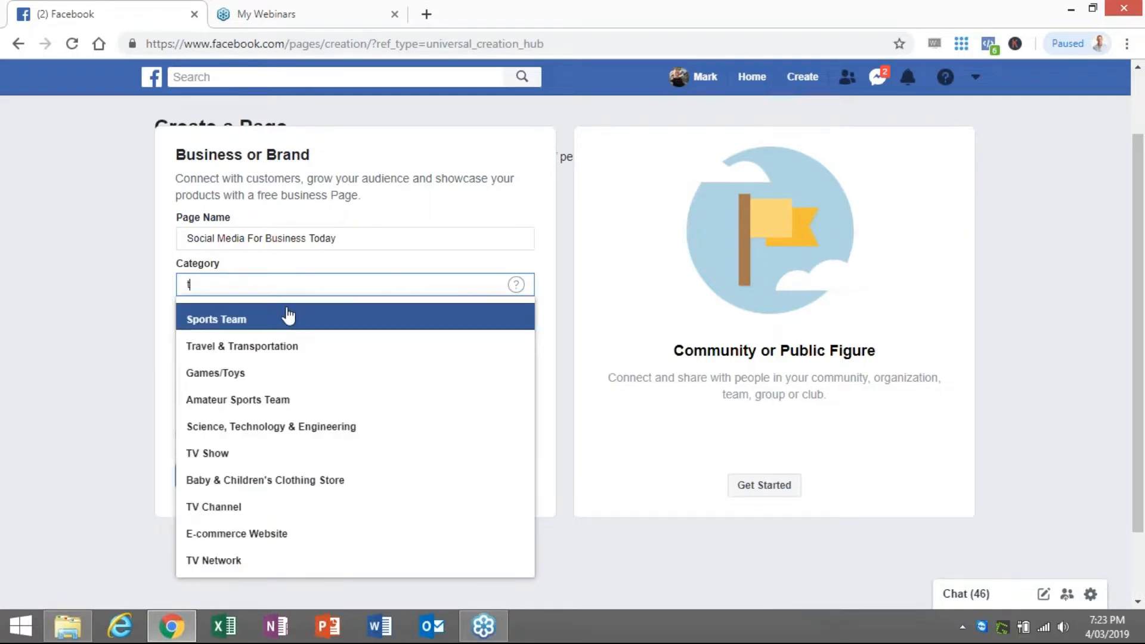
key(BackSpace)
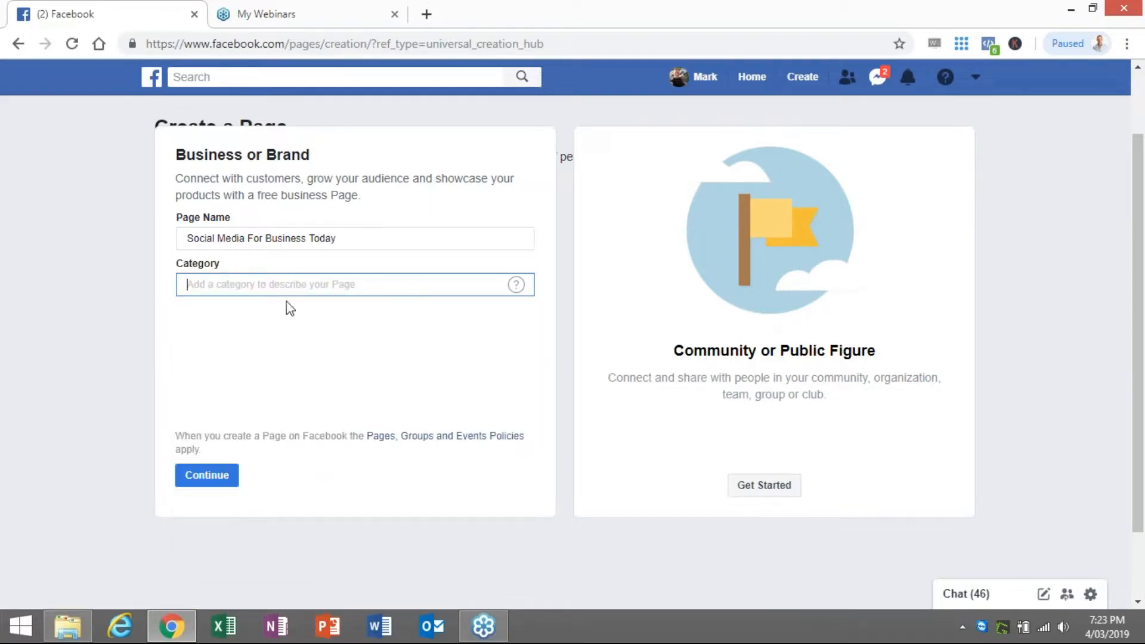
text(ed)
click(265, 317)
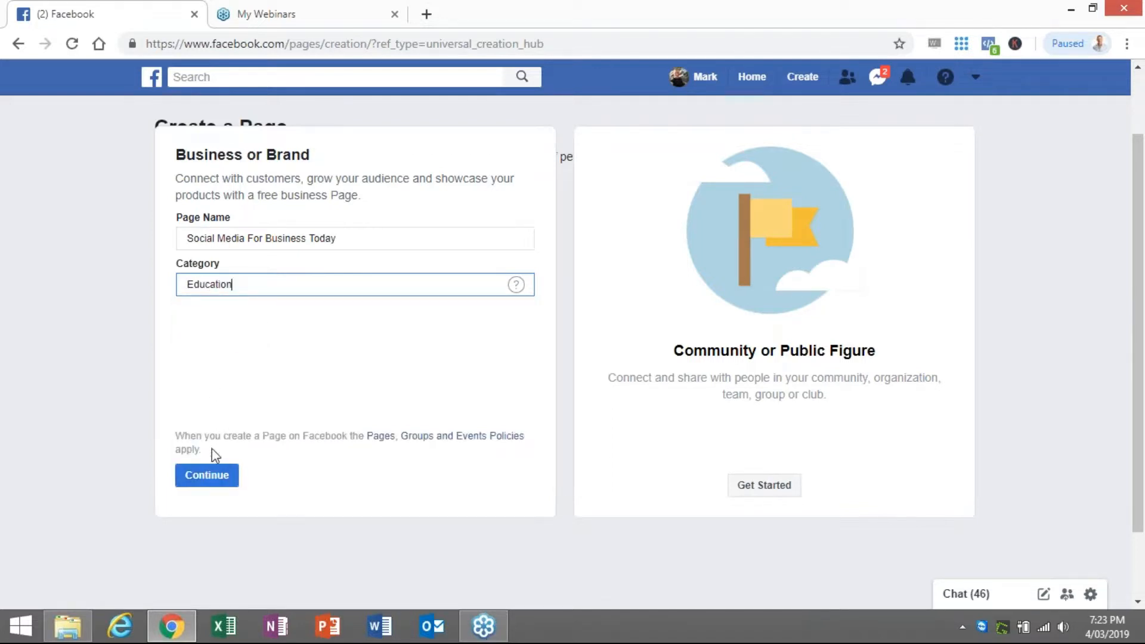
- Create the page, skipping the profile picture and cover photo setup steps
click(204, 480)
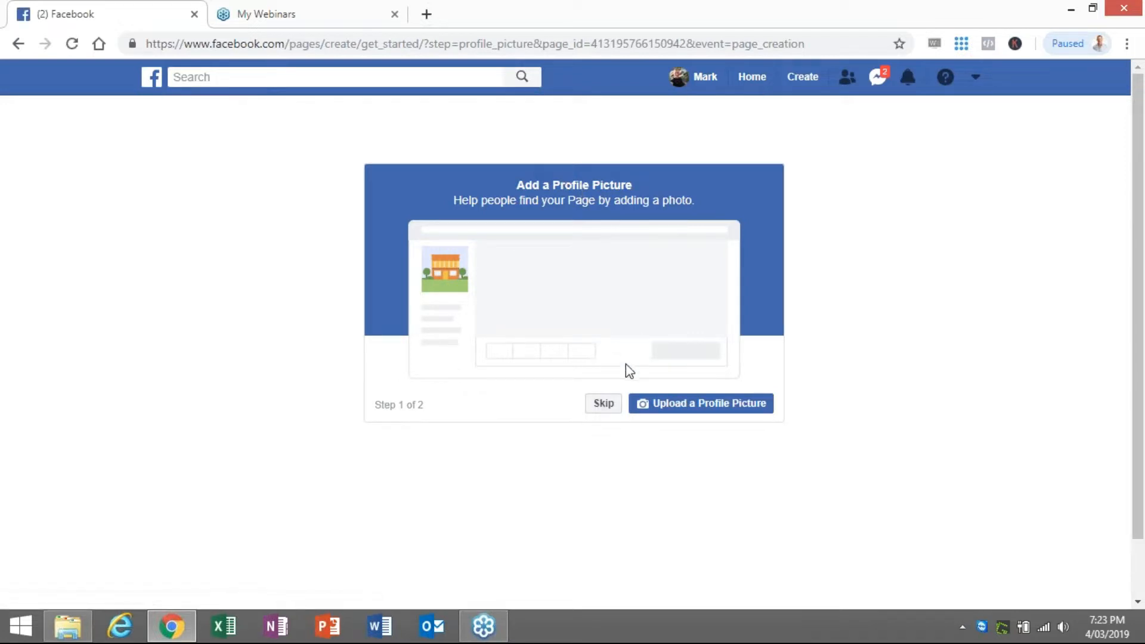
click(602, 406)
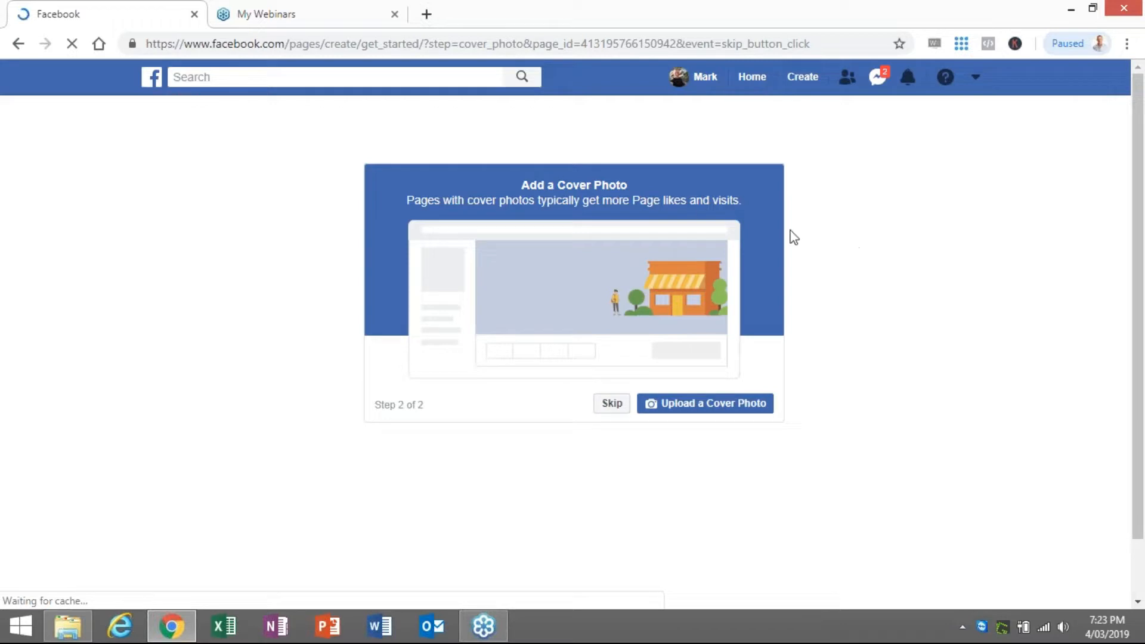
click(610, 405)
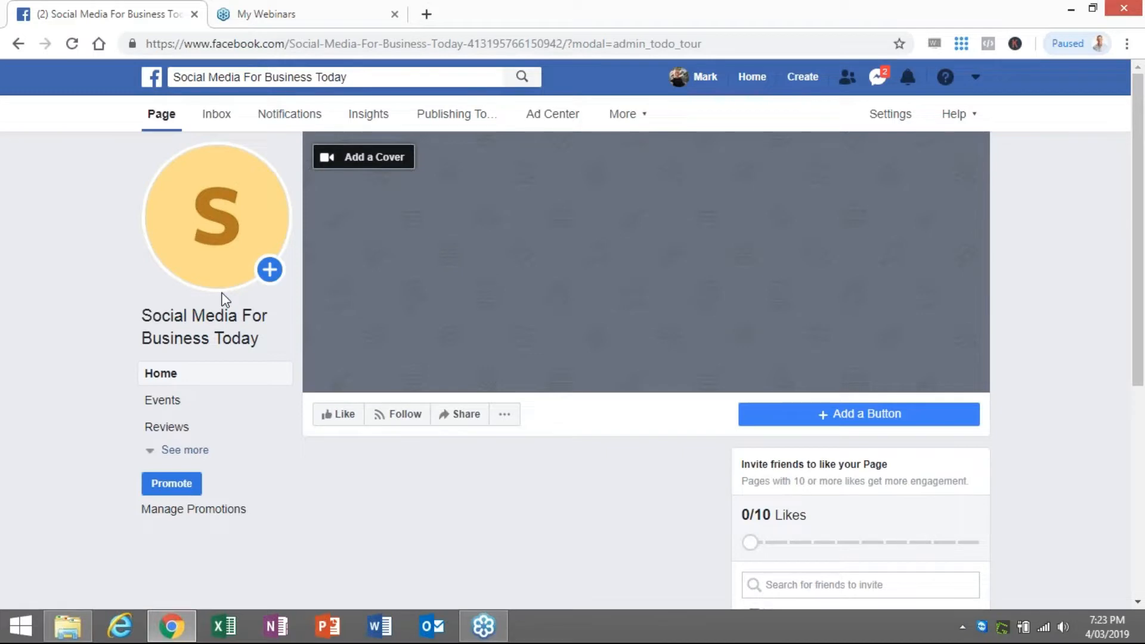
- Upload "Facebook Profile Size 170 x 170px.png" as the page's profile picture, save it and dismiss the setup tip
mouse_move(218, 250)
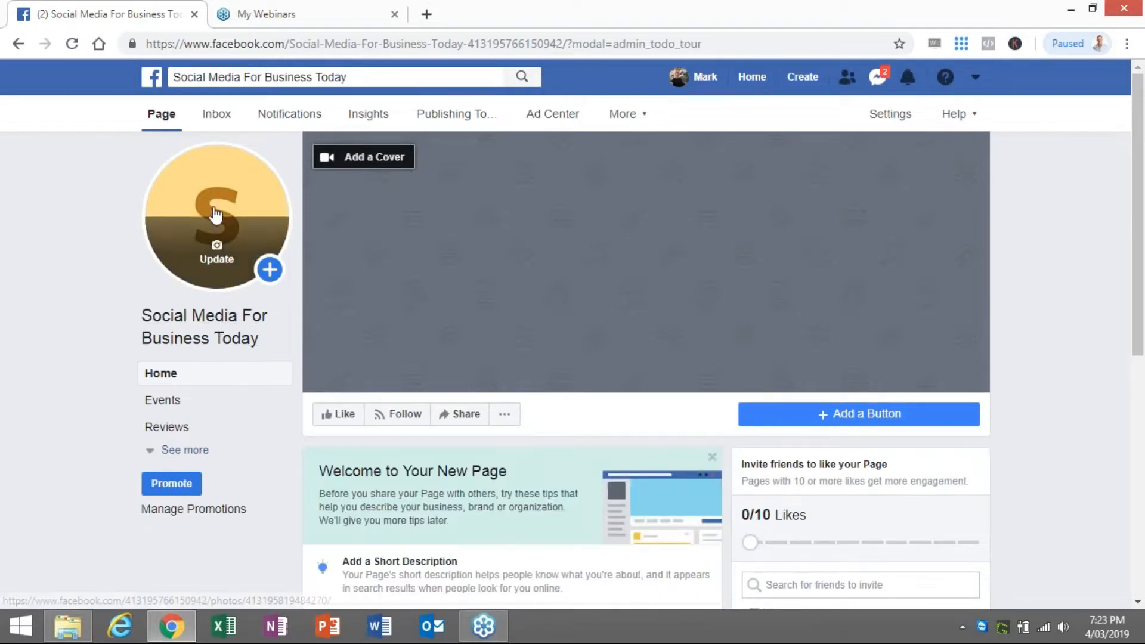
click(218, 260)
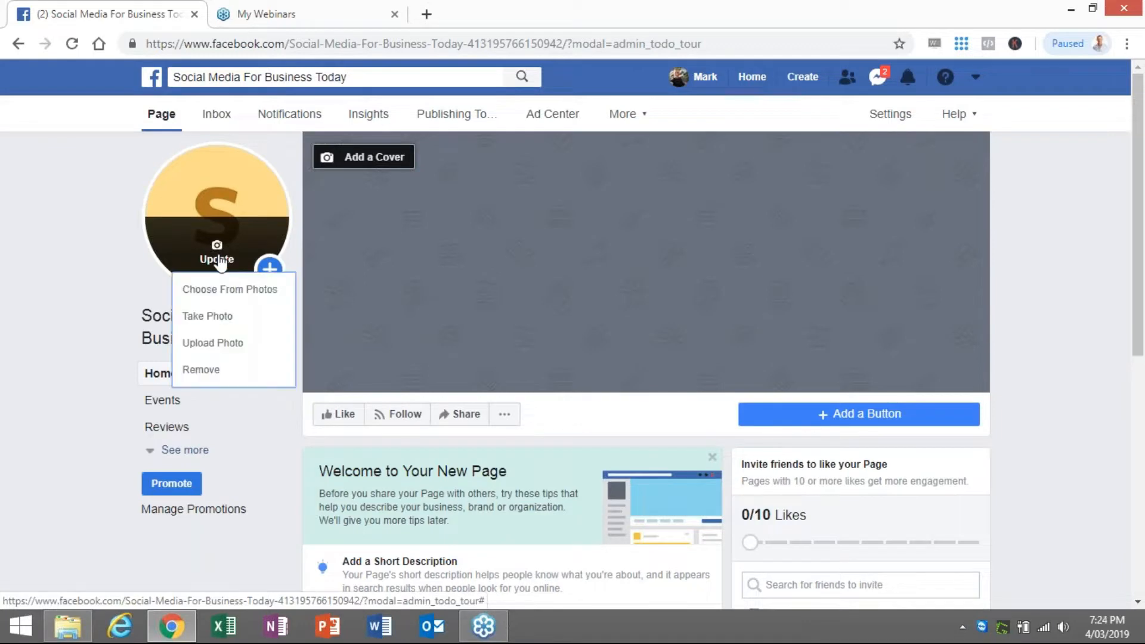
click(225, 343)
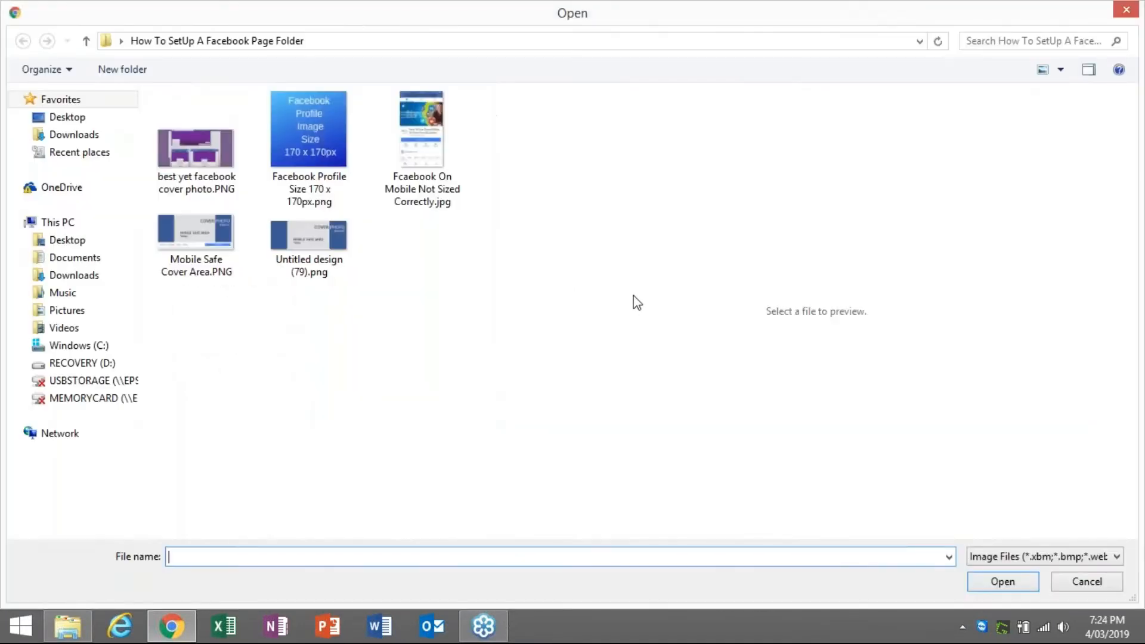
click(303, 134)
click(988, 578)
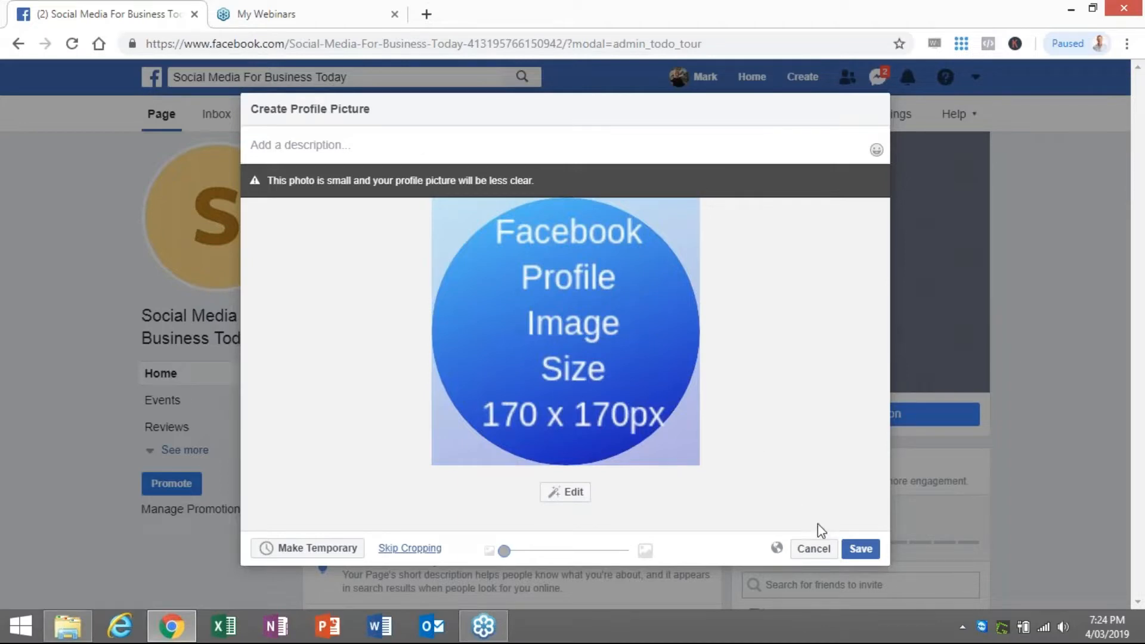
click(858, 549)
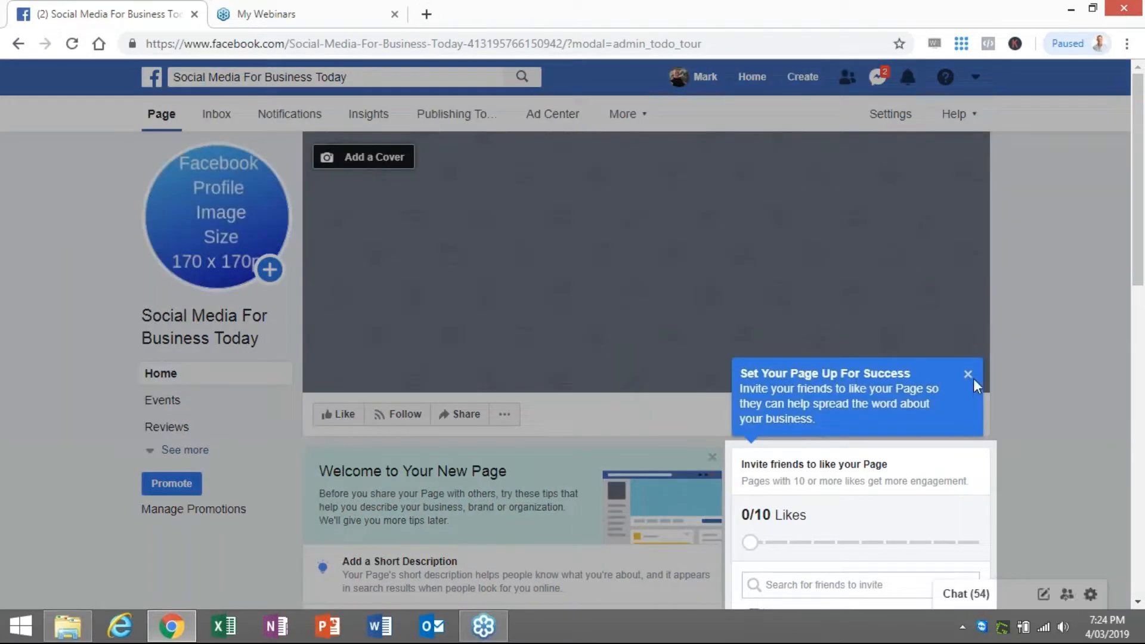
click(967, 375)
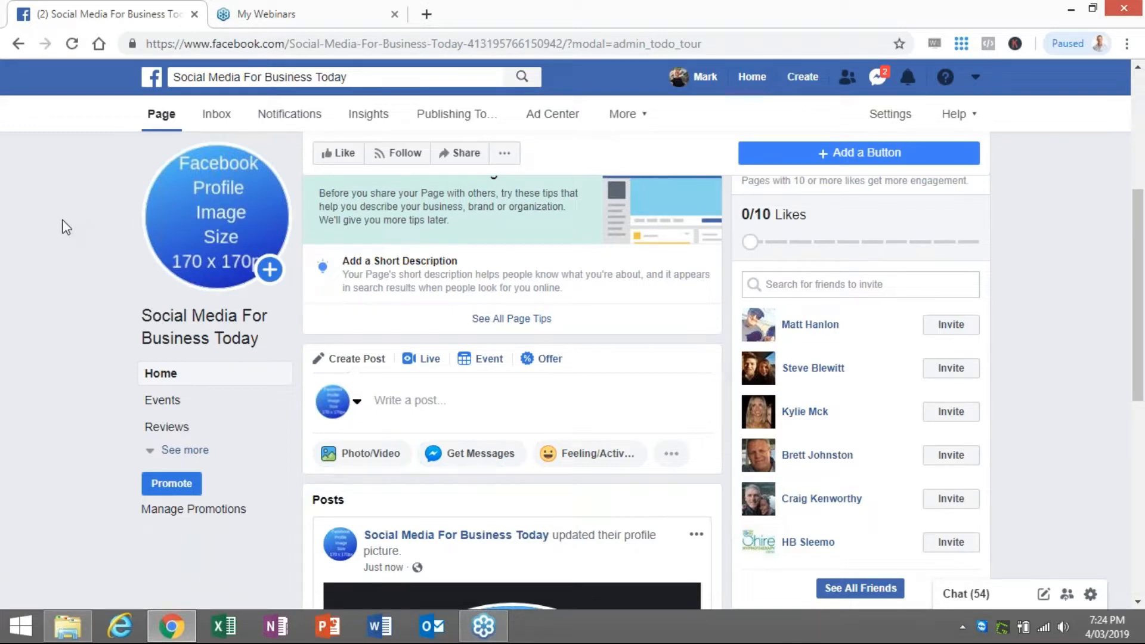
- Preview the candidate cover images, then upload "Untitled design (79).png" as the page's cover photo and save it
scroll(63, 247, up, 5)
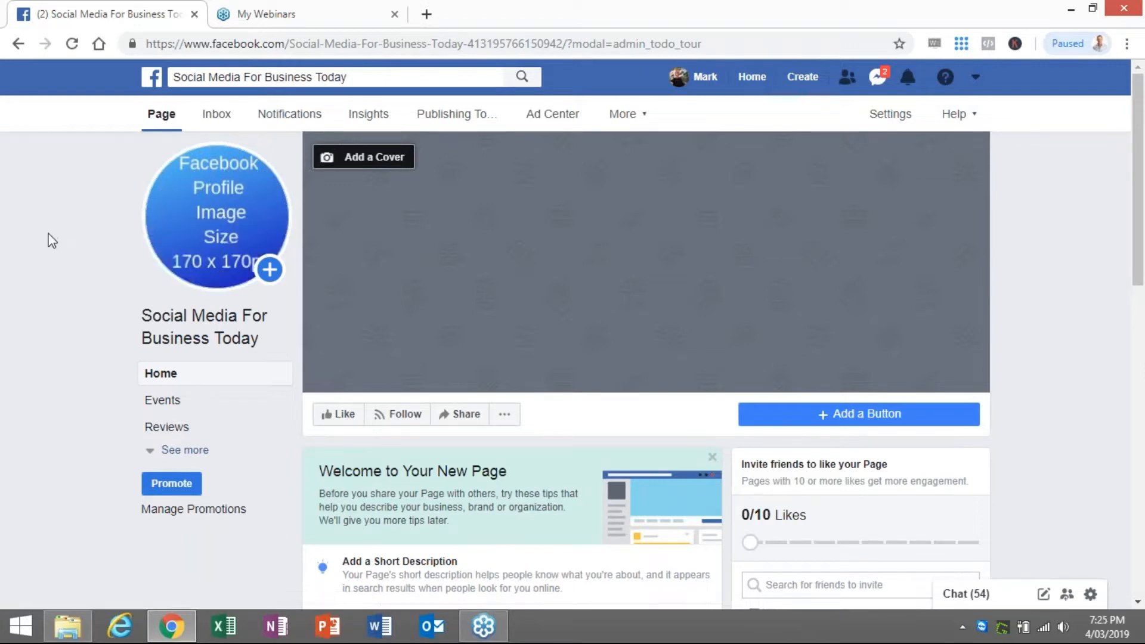
mouse_move(241, 189)
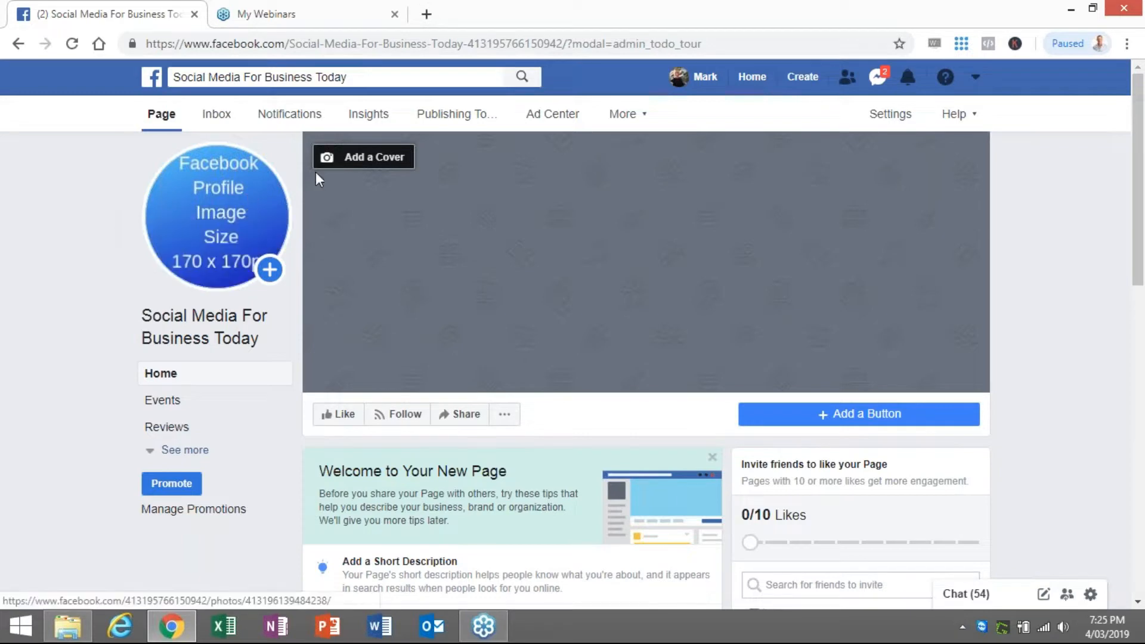
click(357, 160)
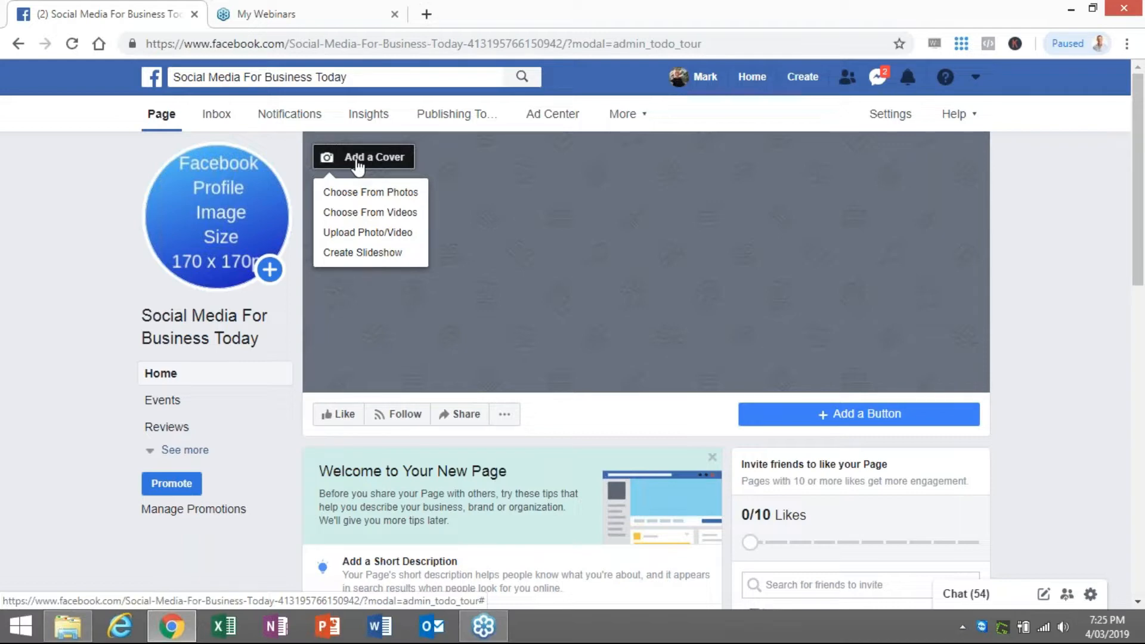
click(382, 232)
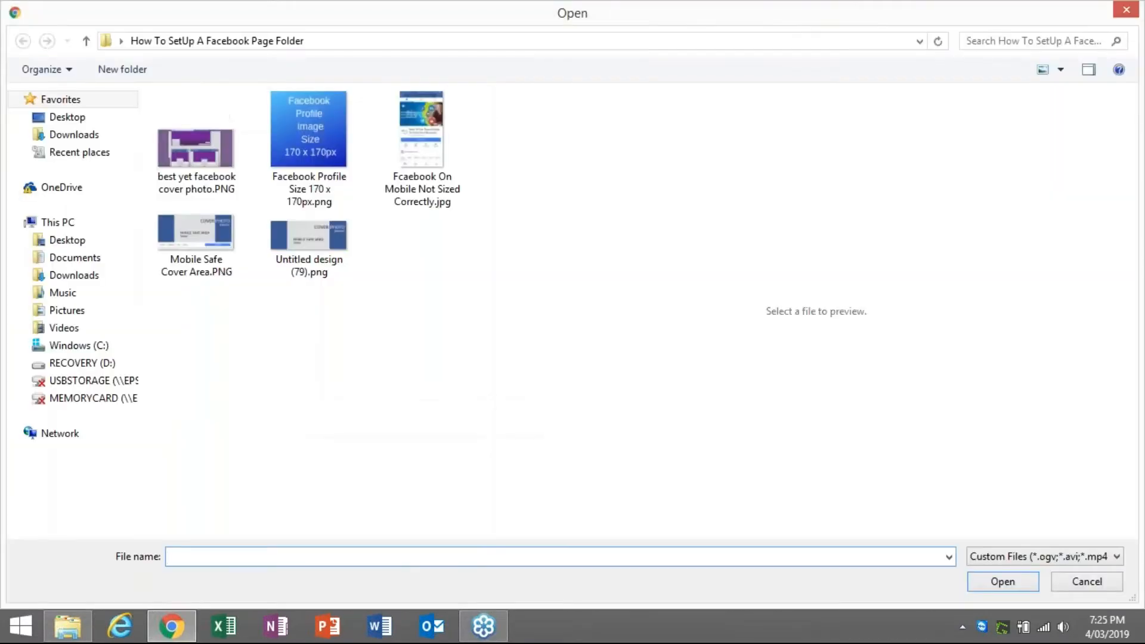
click(177, 140)
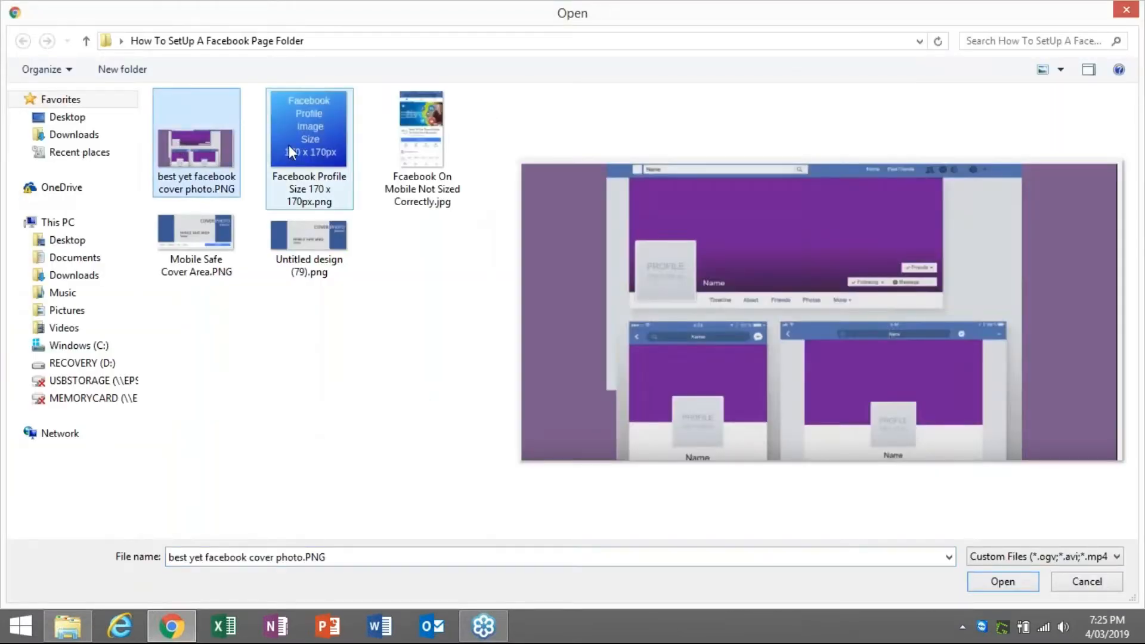
click(304, 236)
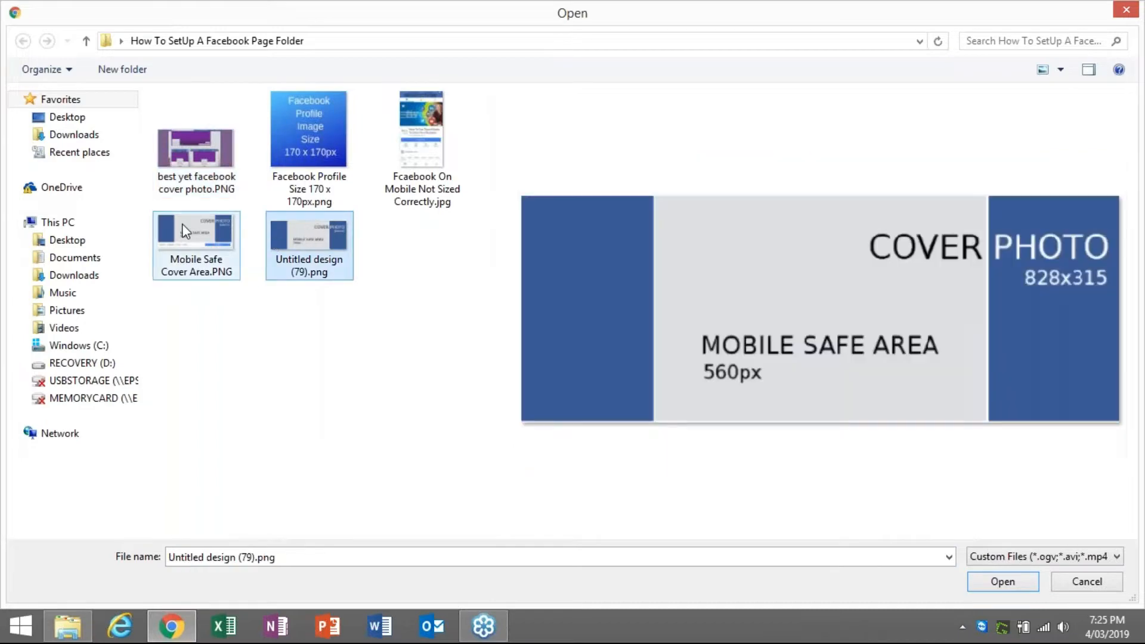
click(196, 236)
click(203, 157)
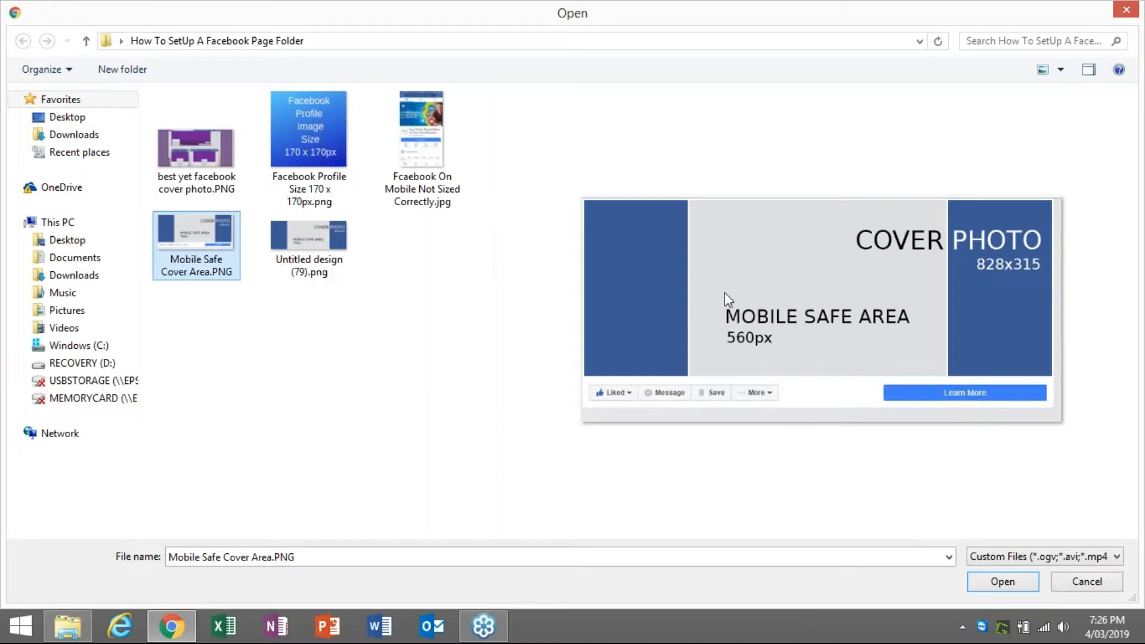
click(312, 237)
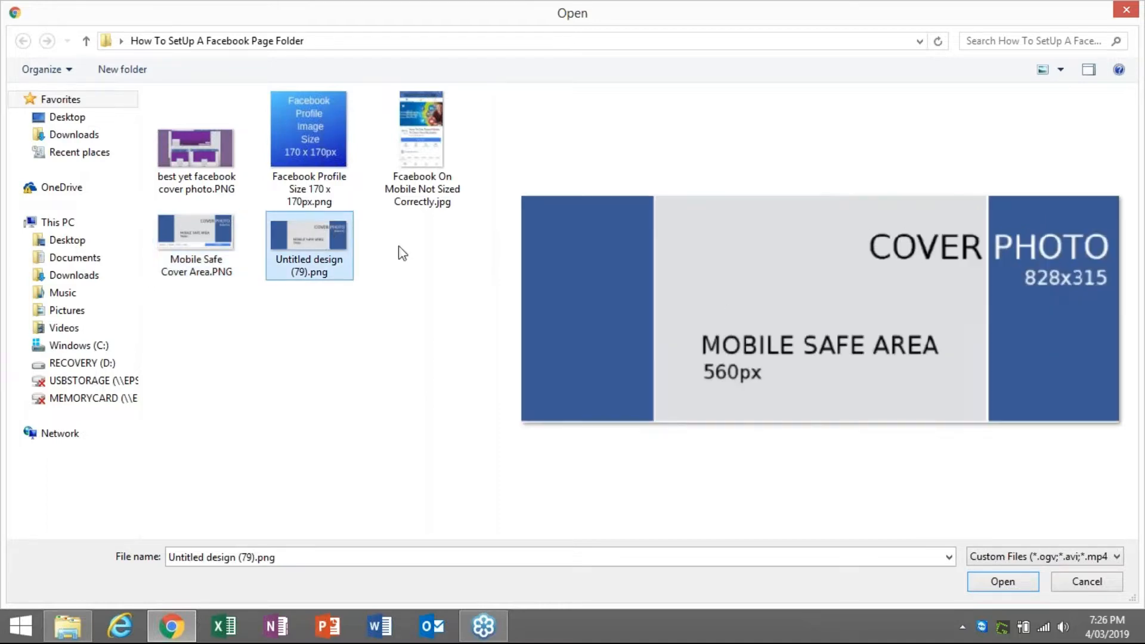
click(985, 581)
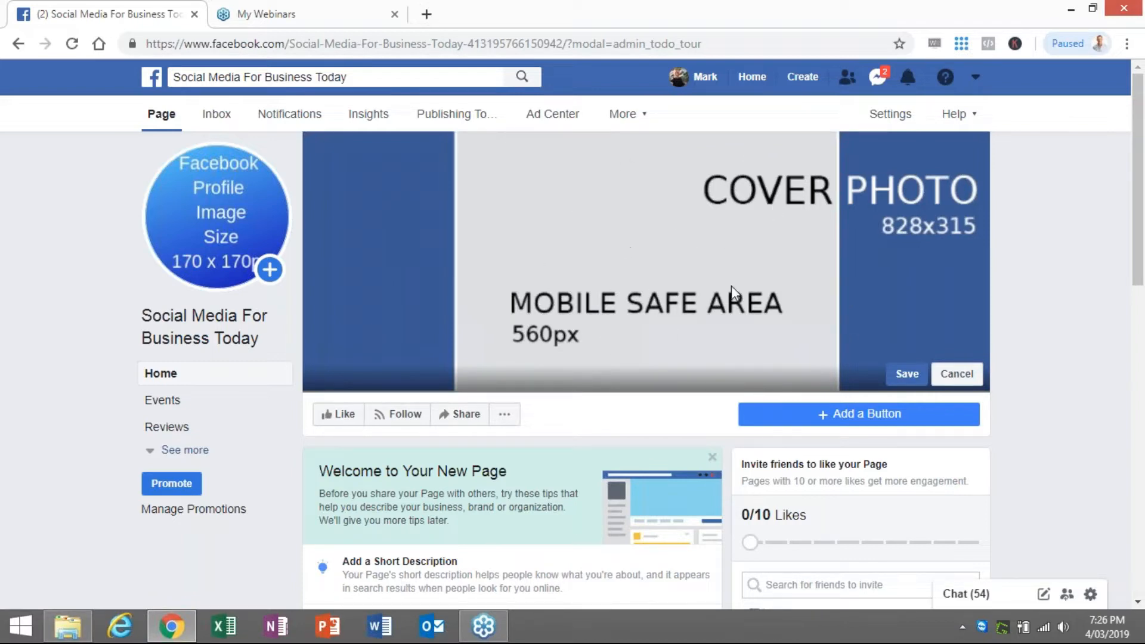
click(902, 374)
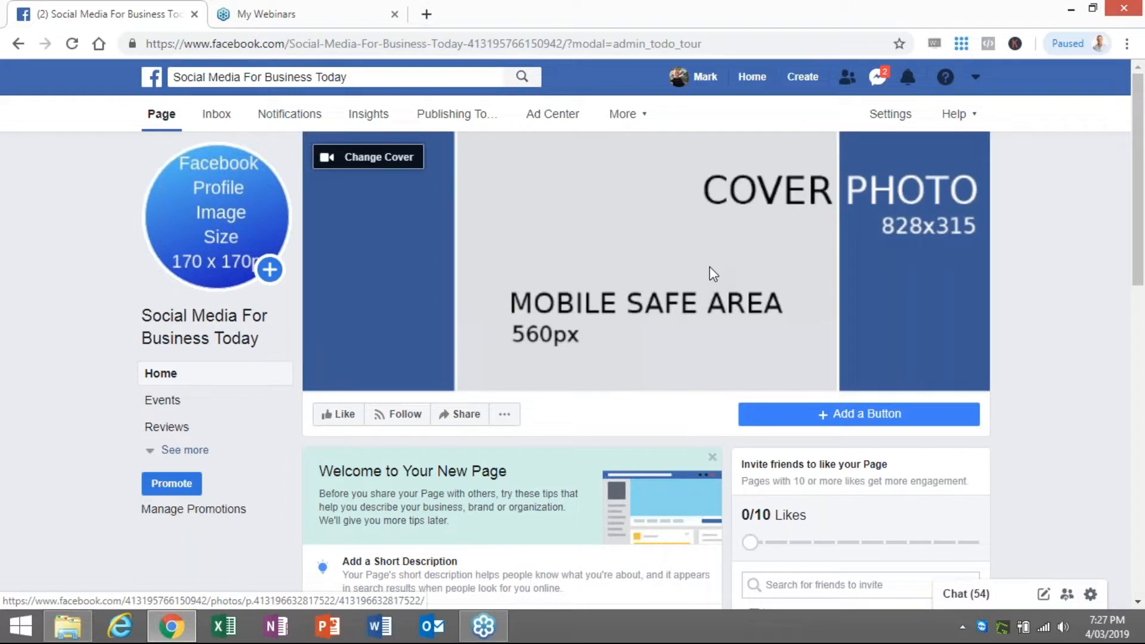
- Preview "Fcaebook On Mobile Not Sized Correctly.jpg" as an example of a badly sized mobile cover, then cancel the upload
scroll(714, 292, down, 4)
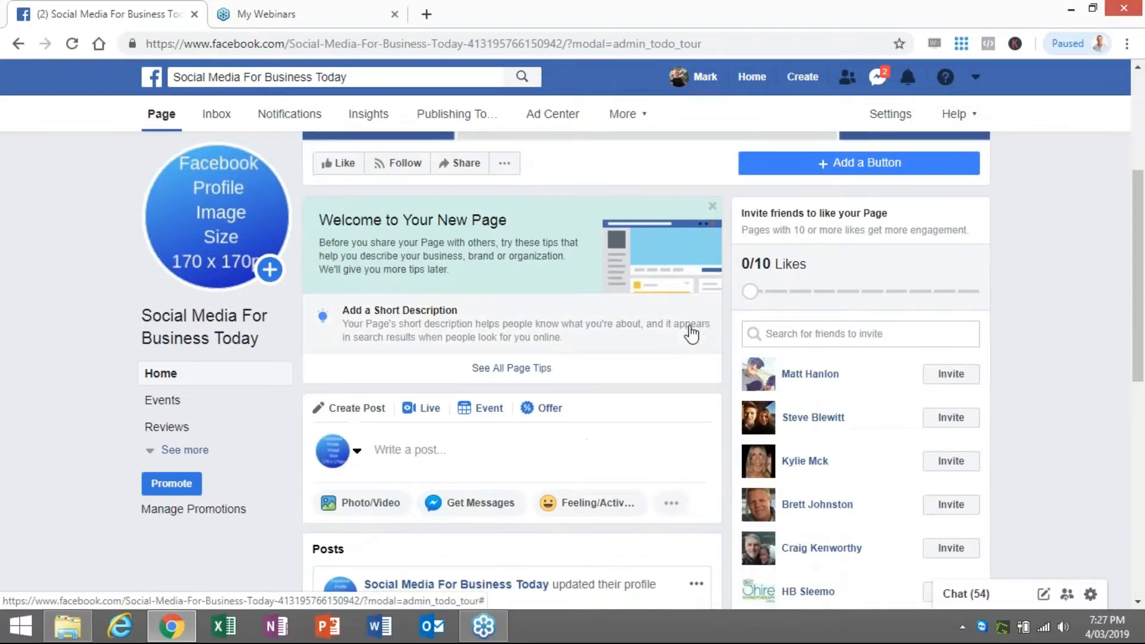
scroll(691, 334, up, 5)
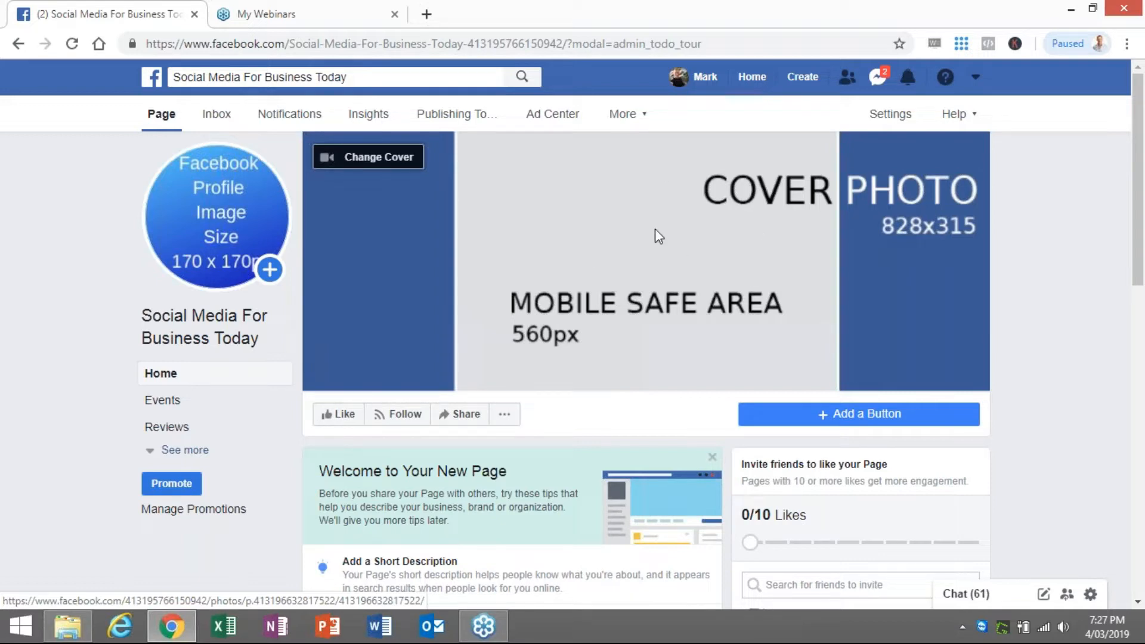
click(375, 170)
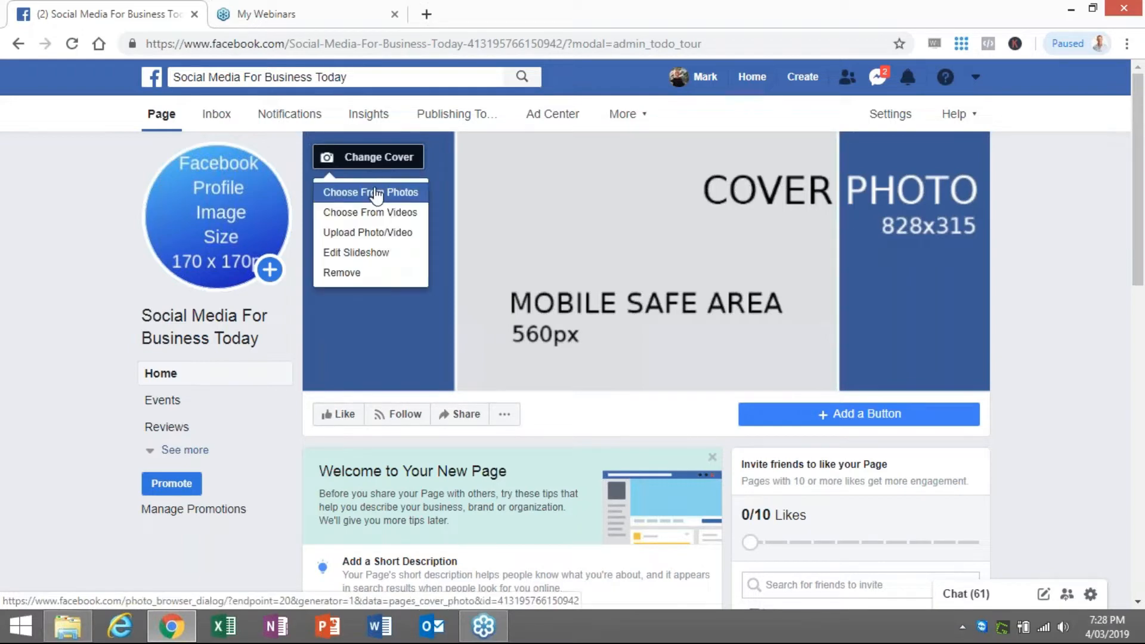
click(390, 236)
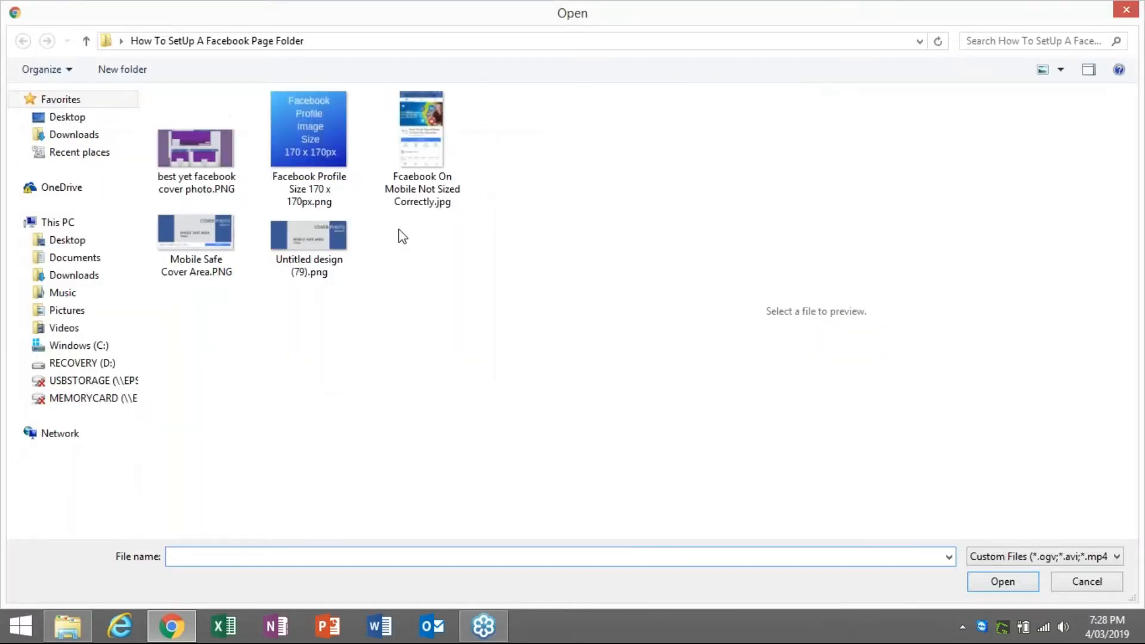
click(423, 137)
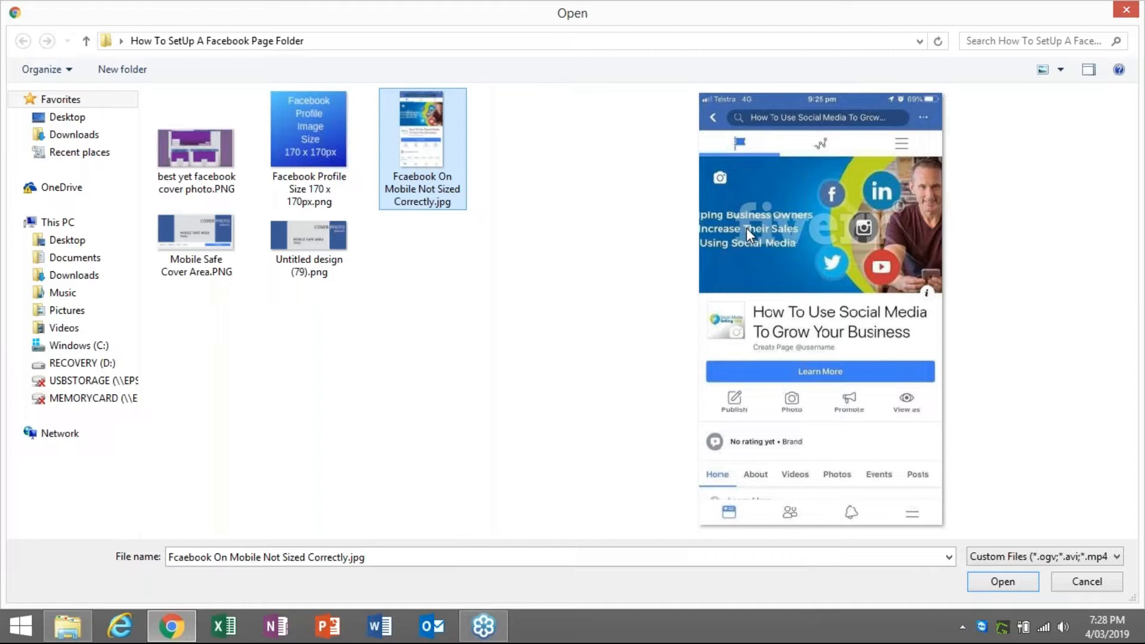
click(1076, 588)
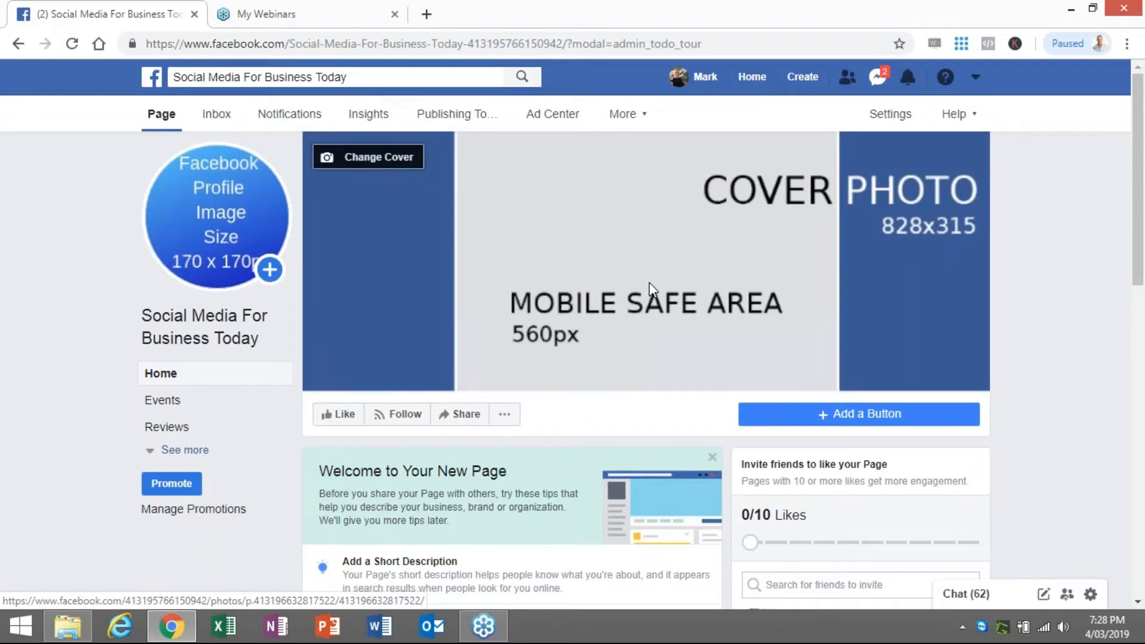
- Start adding a button to the page and examine the Book Now choice under Book with you
click(862, 417)
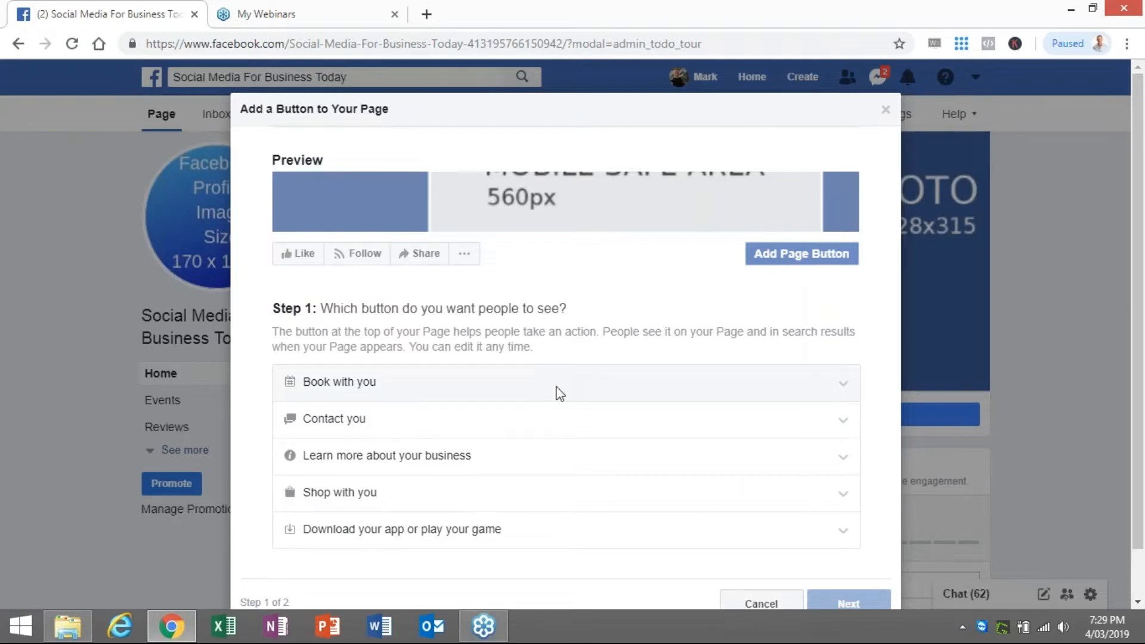
scroll(554, 391, down, 1)
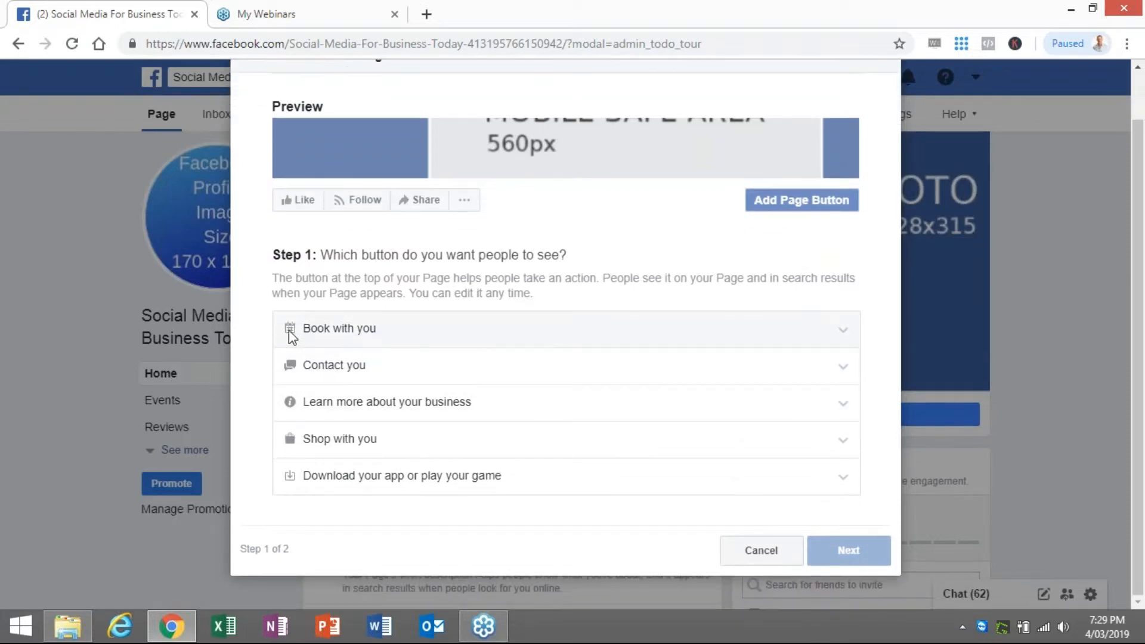
click(289, 330)
click(292, 367)
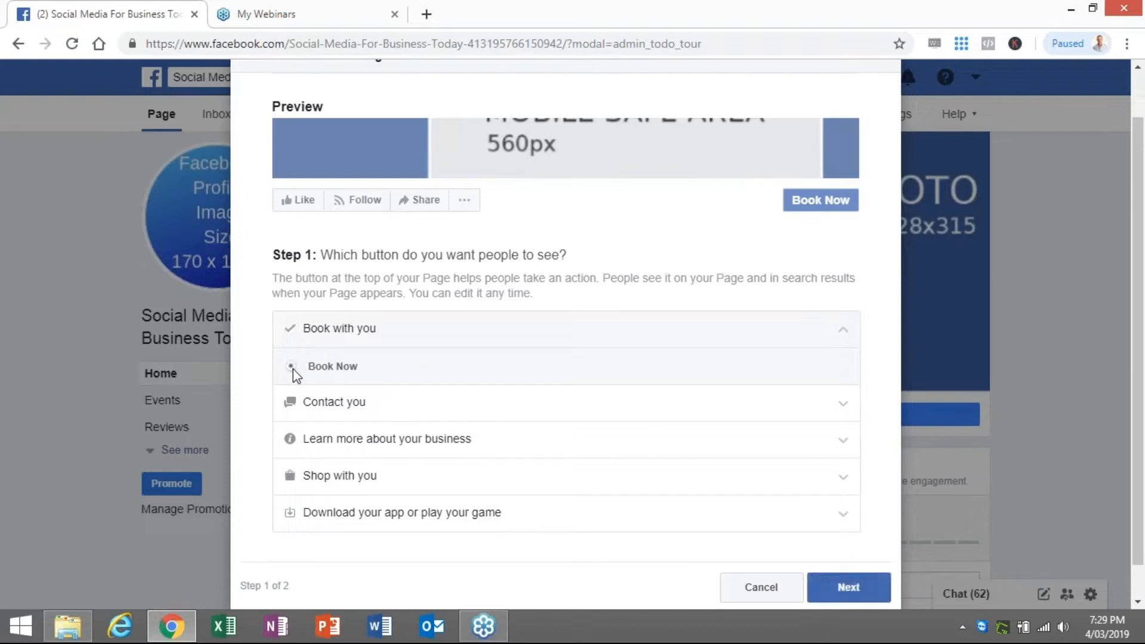
click(293, 333)
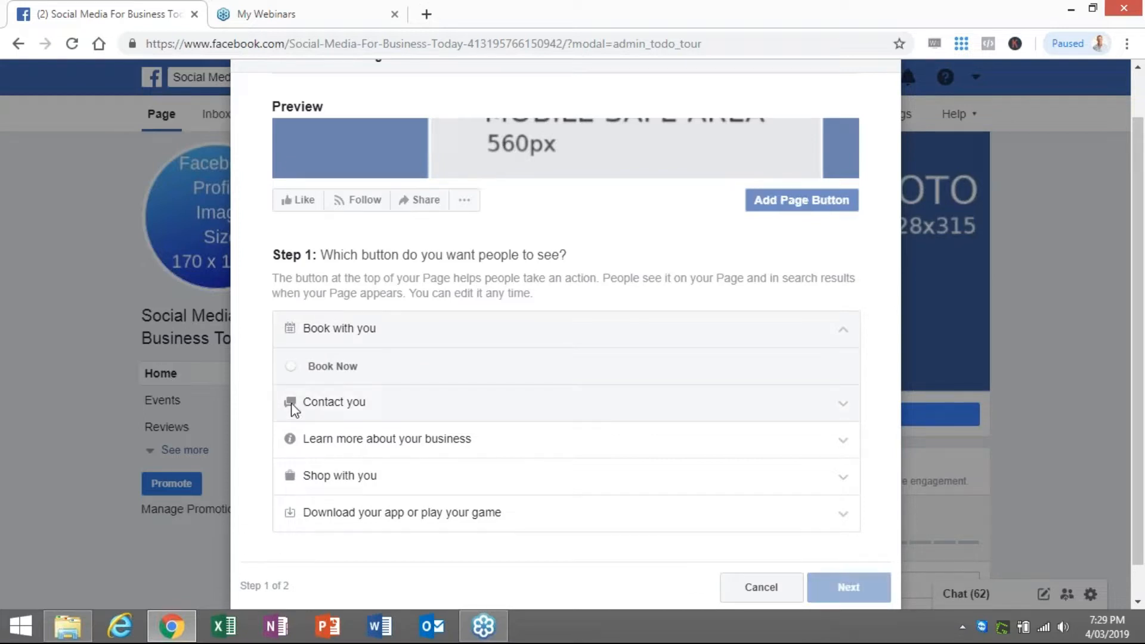
- Look through the Contact you button choices and check where a Call Now button can send people
click(291, 402)
scroll(298, 382, down, 1)
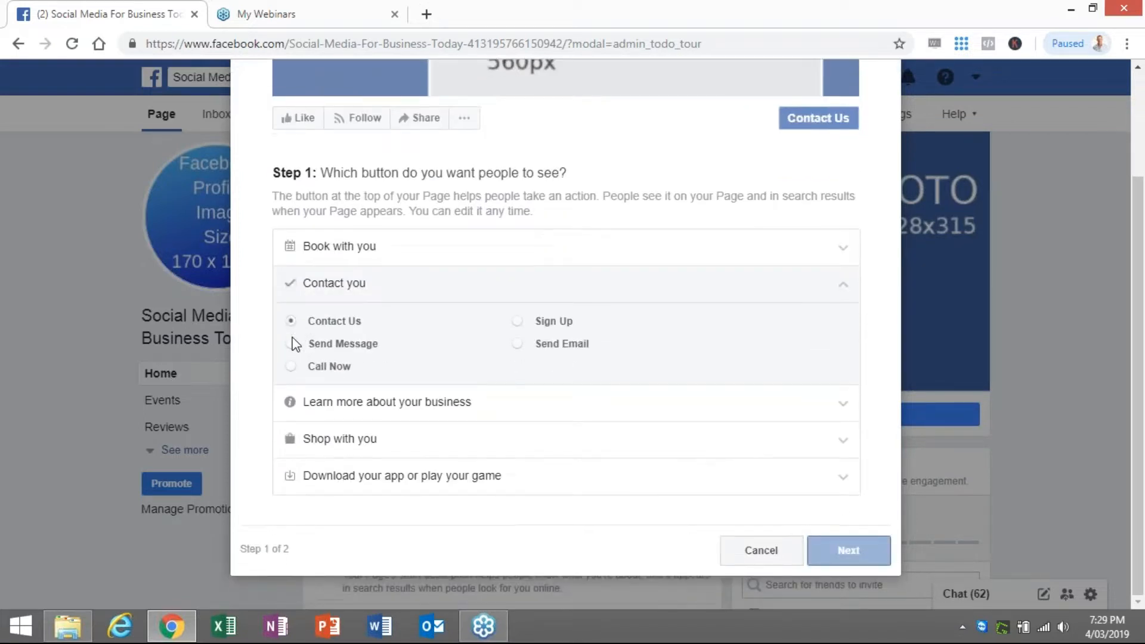
click(292, 344)
click(293, 368)
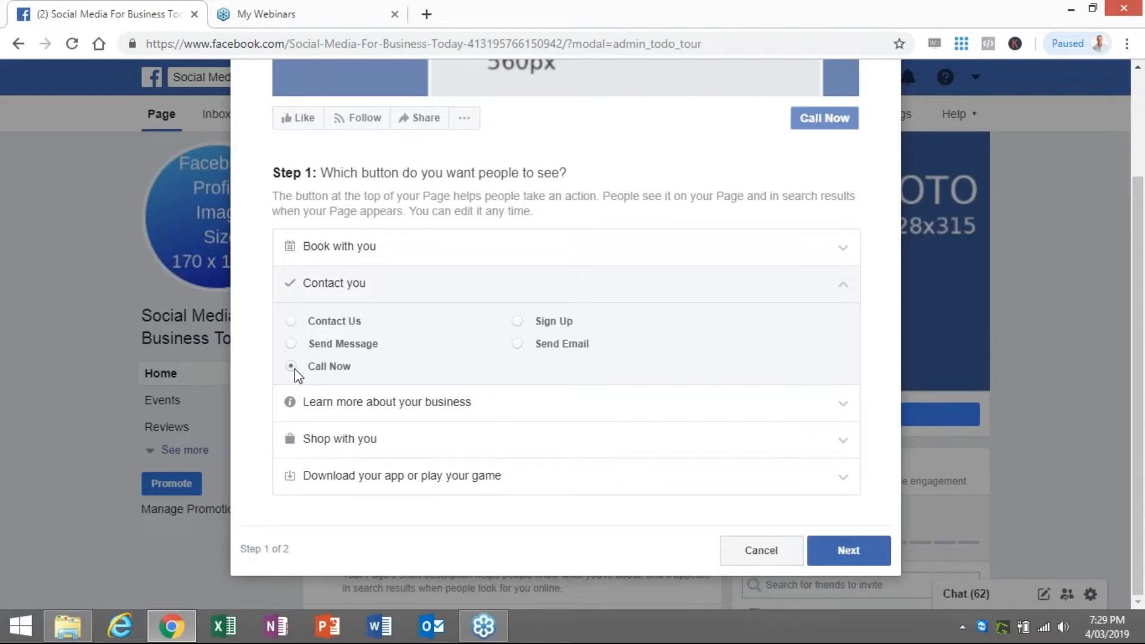
click(846, 554)
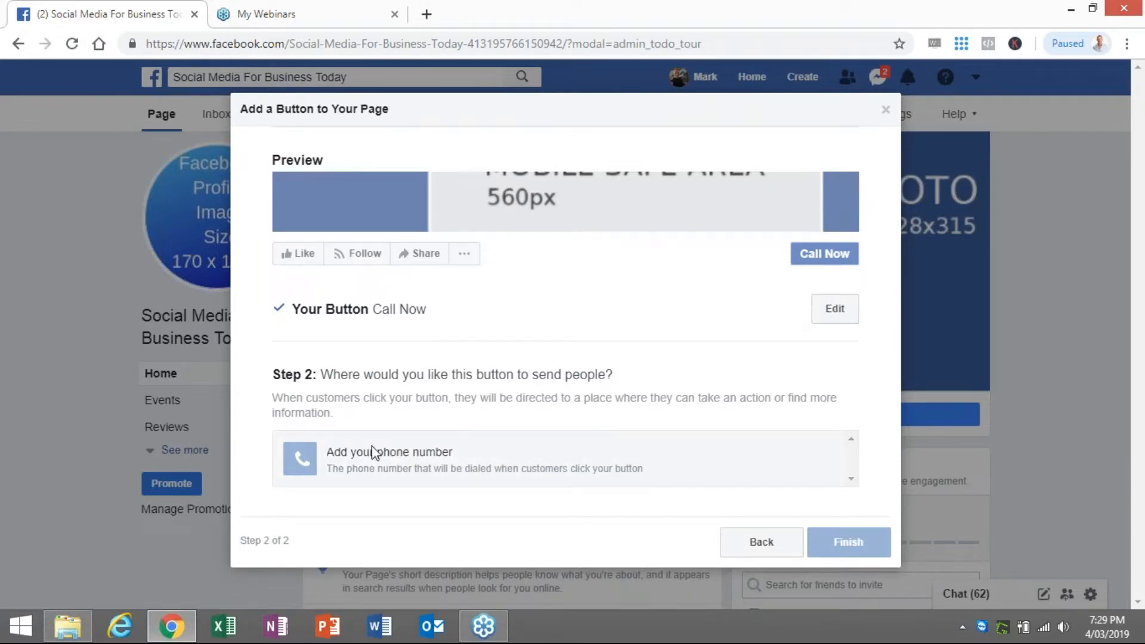
click(759, 544)
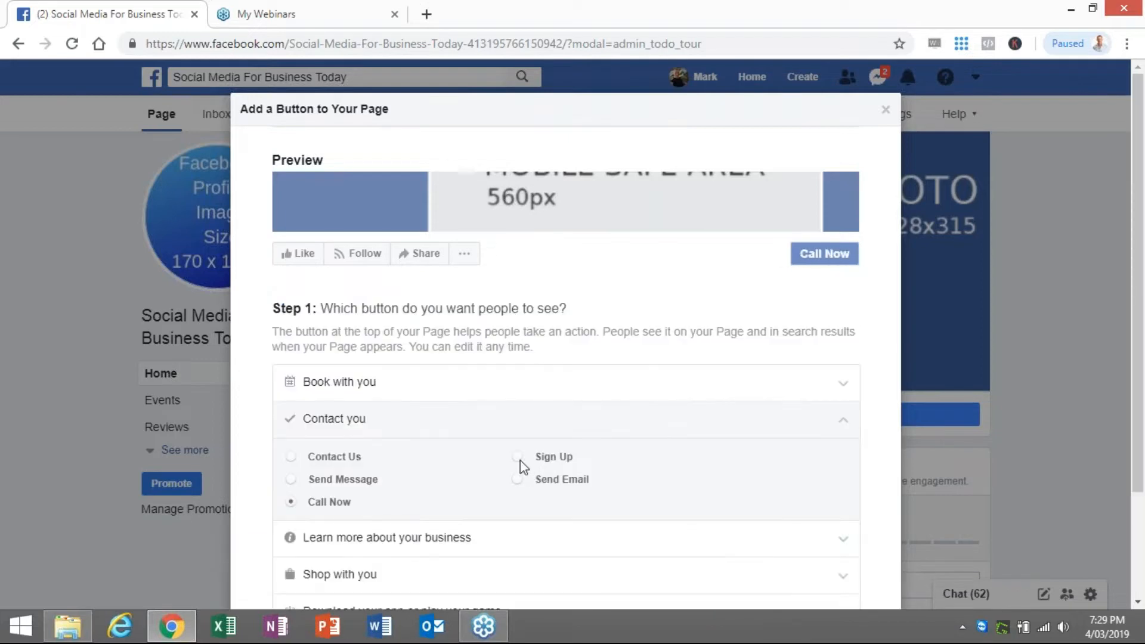
- Select the Sign Up button type and check which destination it offers
scroll(580, 468, down, 2)
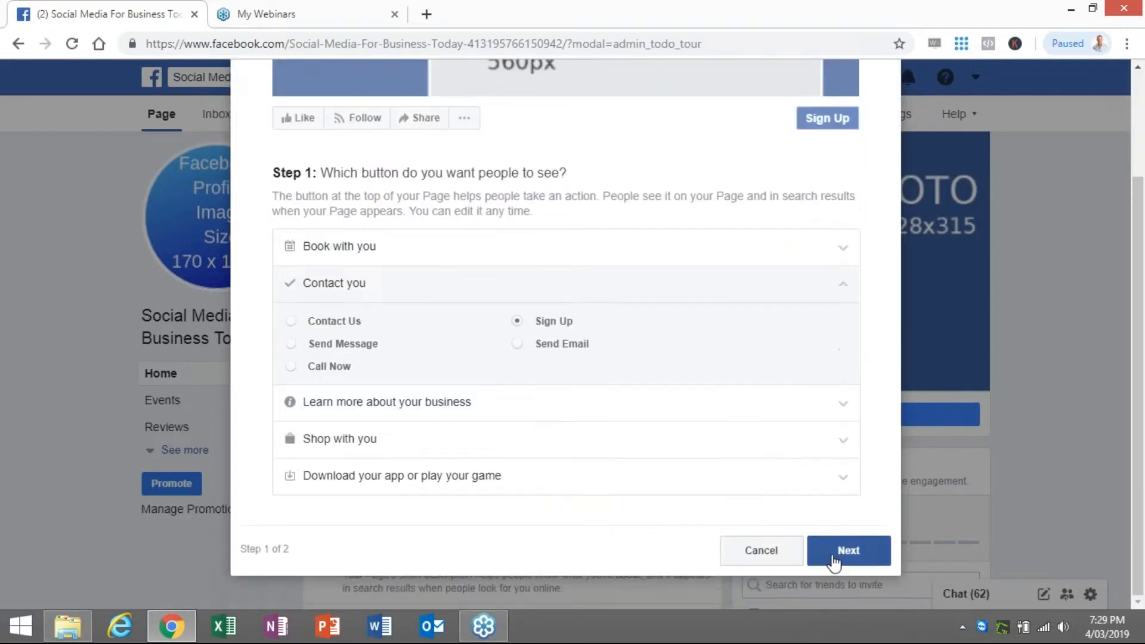
click(846, 549)
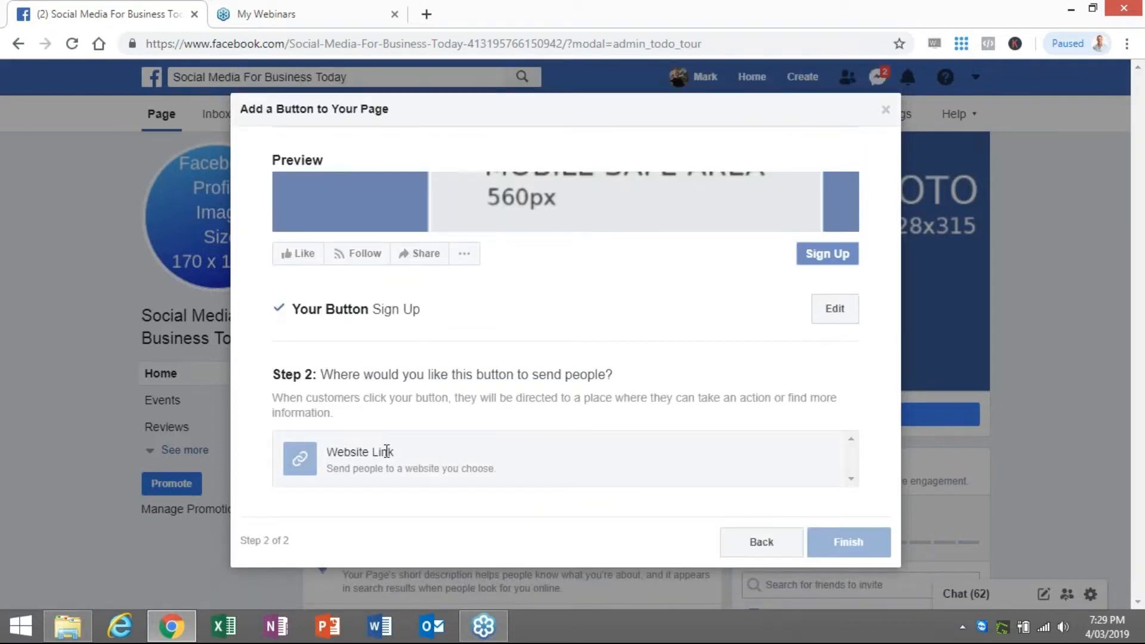
click(759, 543)
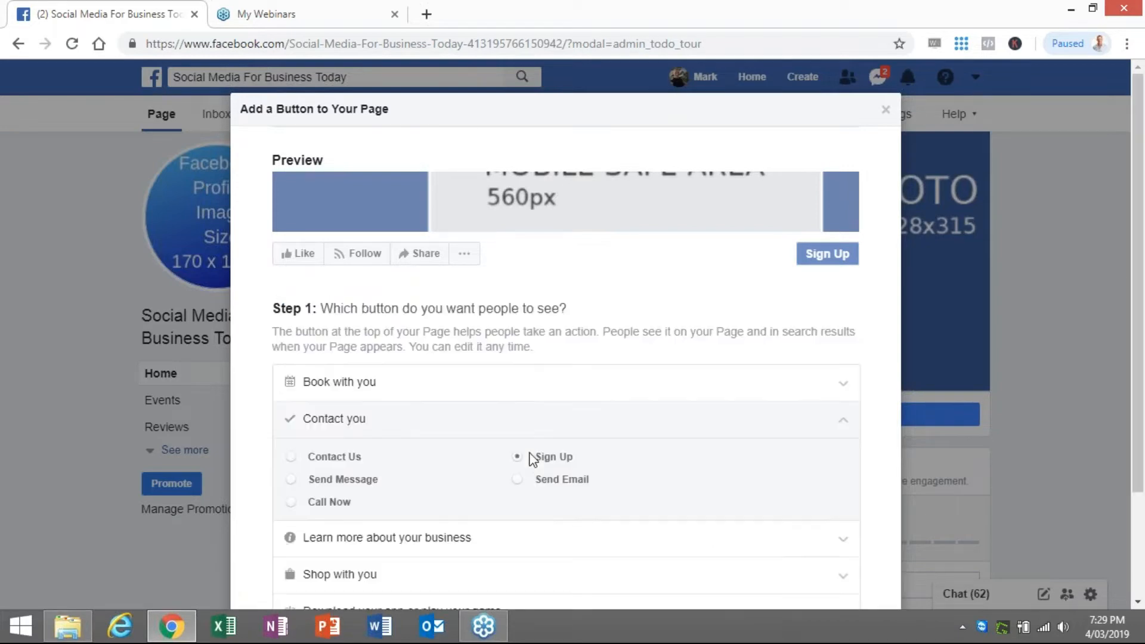
- Check which destinations a Watch Video button offers and look over the Shop with you choices
scroll(535, 469, down, 2)
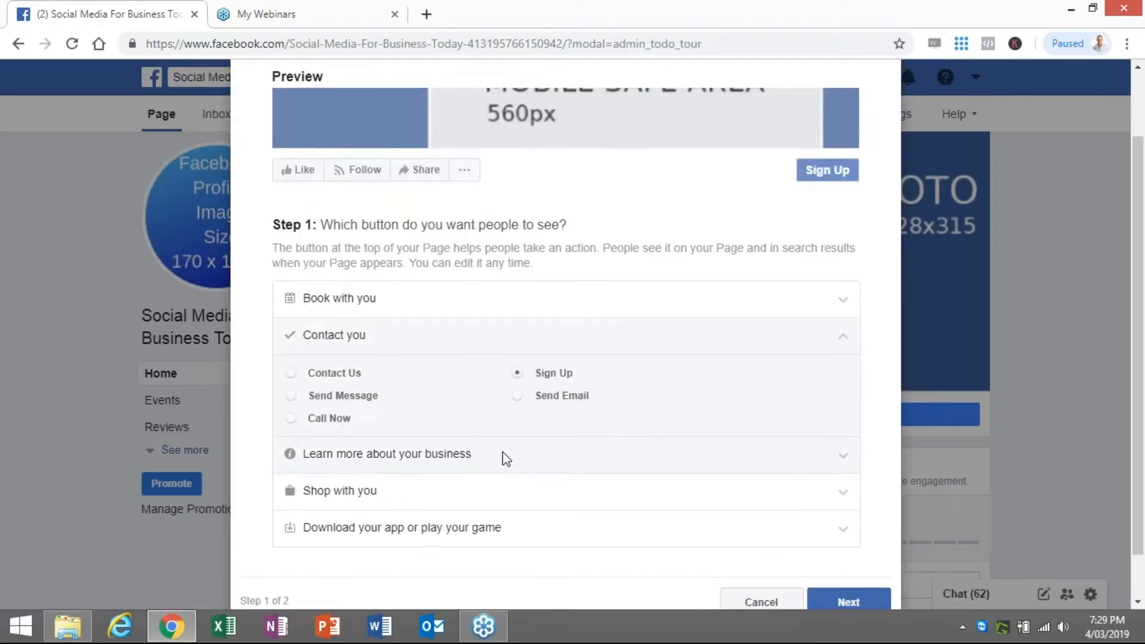
click(304, 454)
click(293, 411)
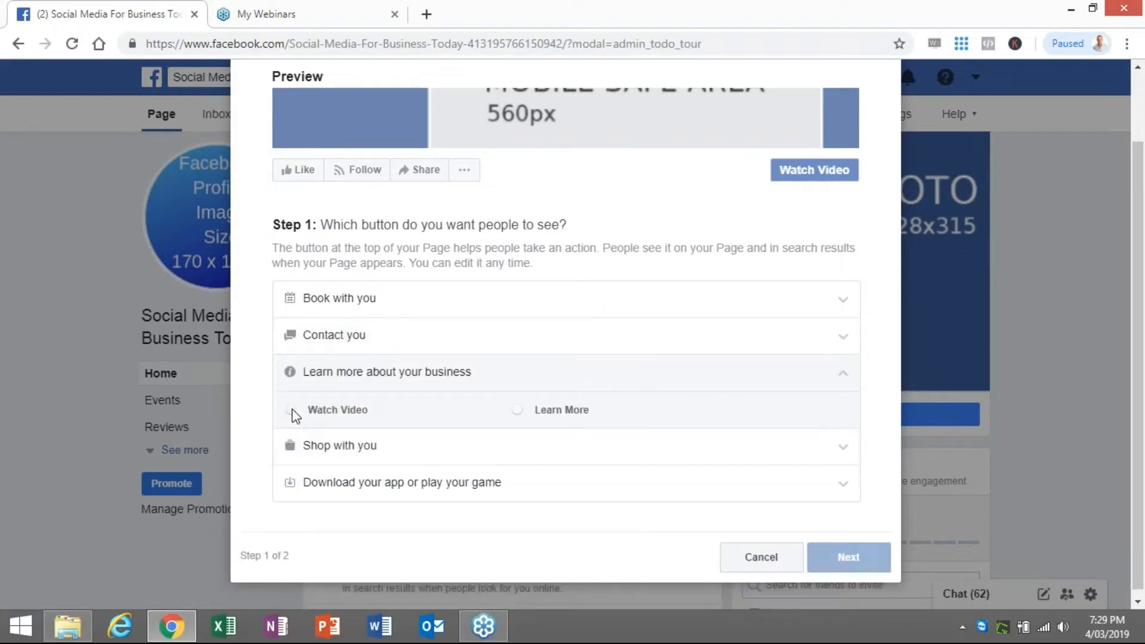
click(858, 558)
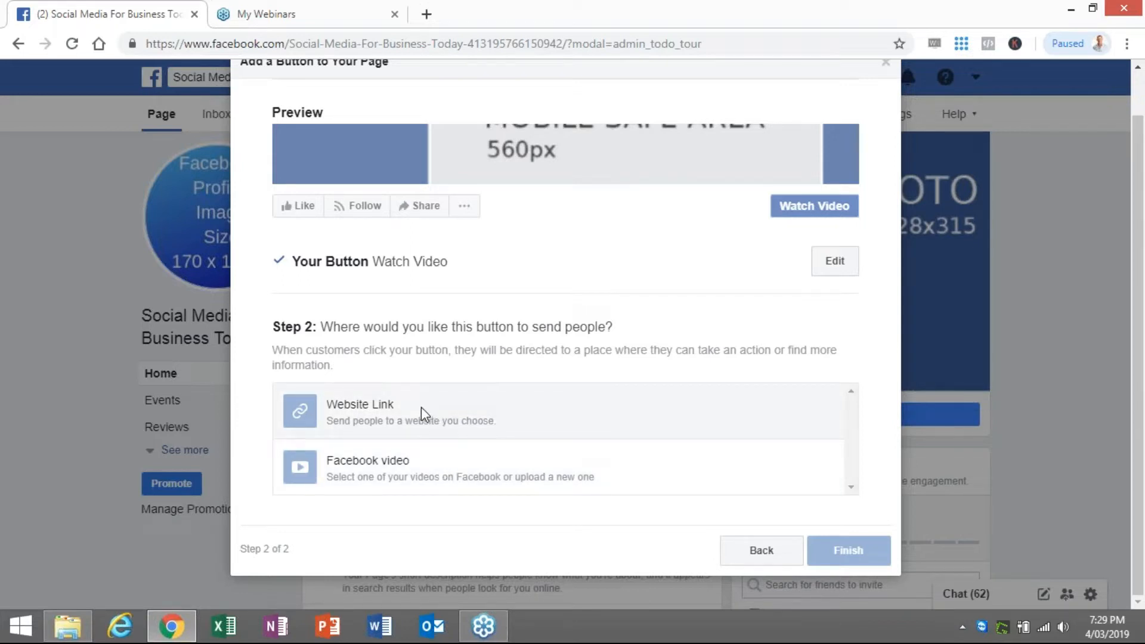
click(757, 551)
click(295, 481)
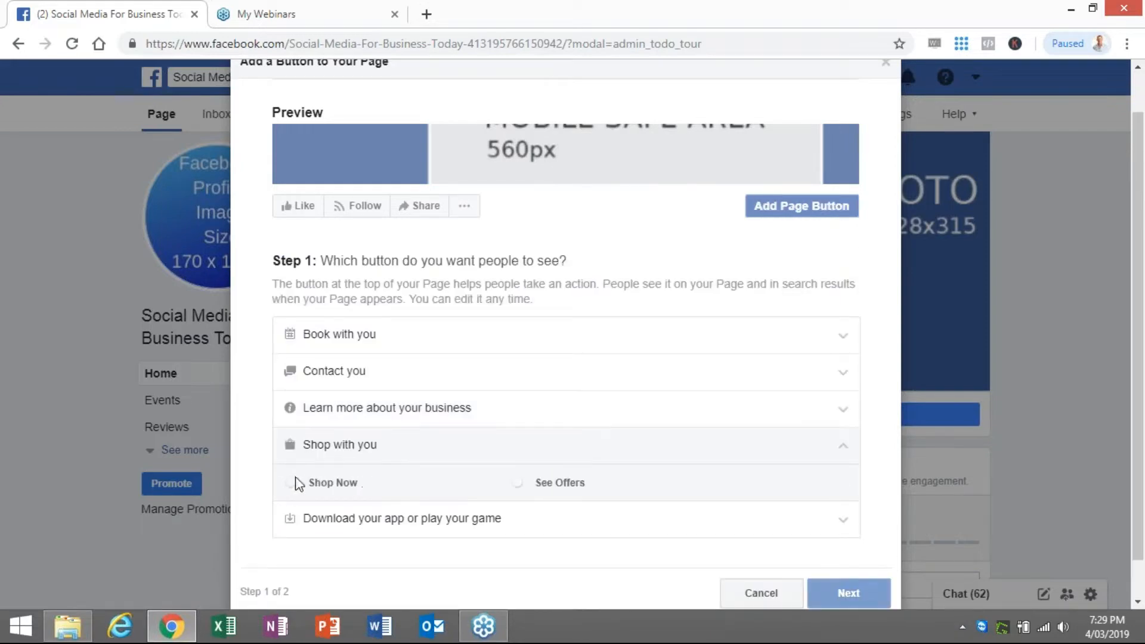
click(554, 486)
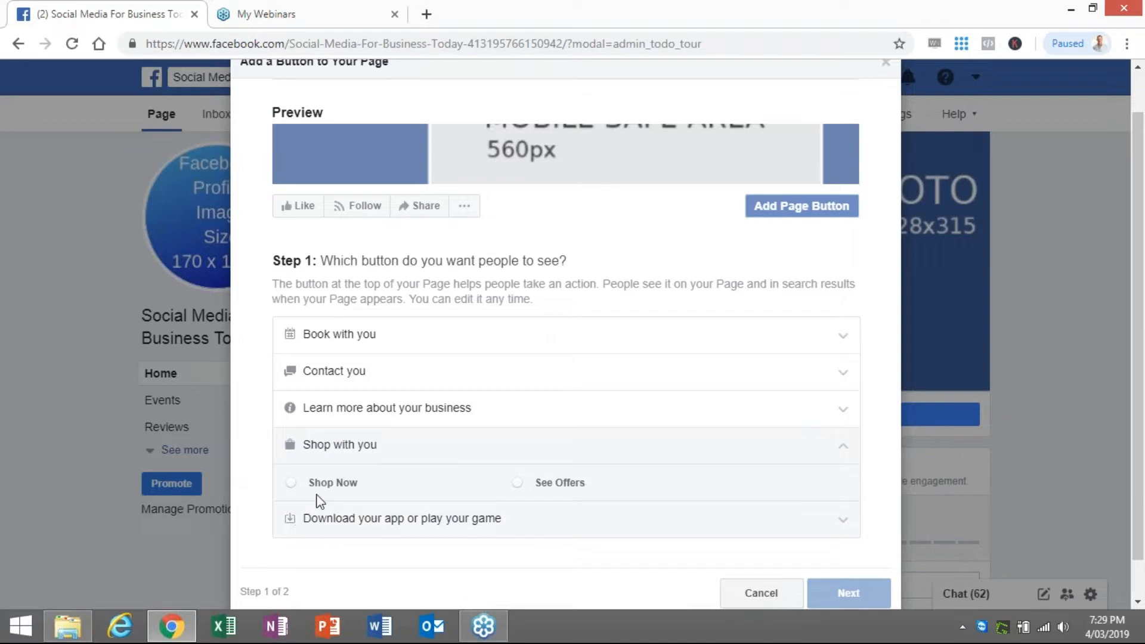
- Check the destinations offered for a Book Now button, then cancel adding the page button
click(299, 340)
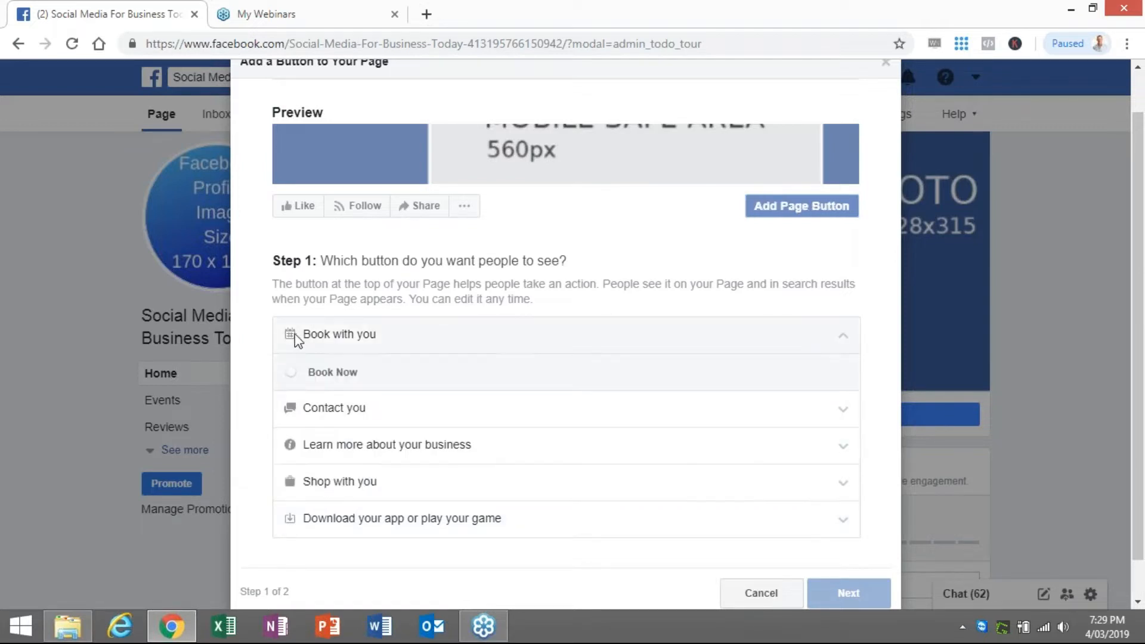
click(298, 376)
scroll(711, 493, down, 1)
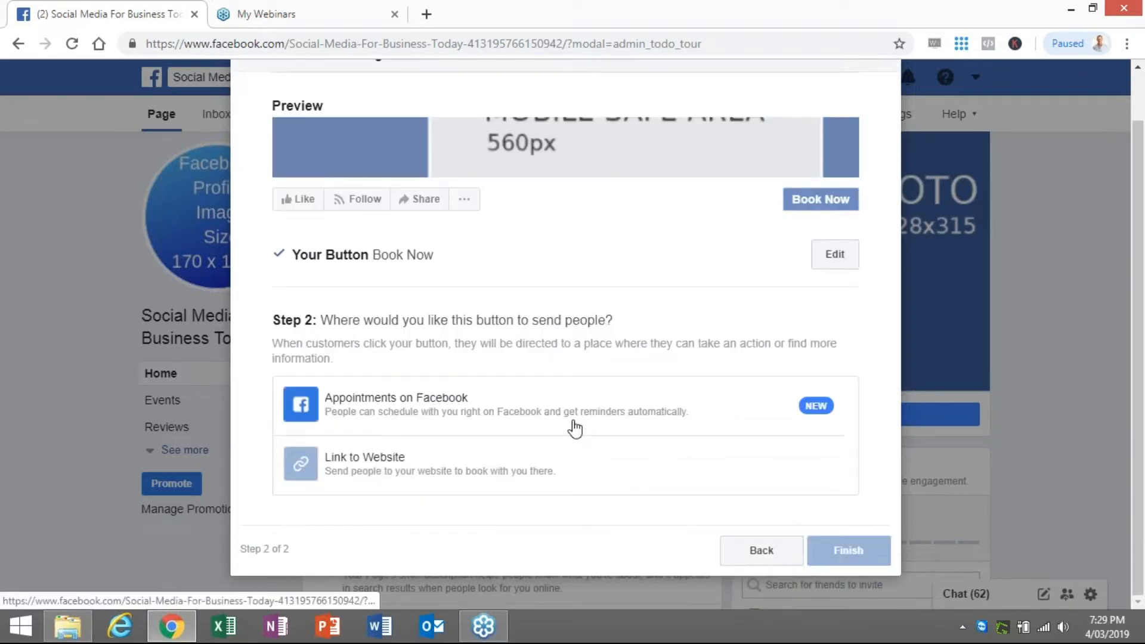
click(763, 551)
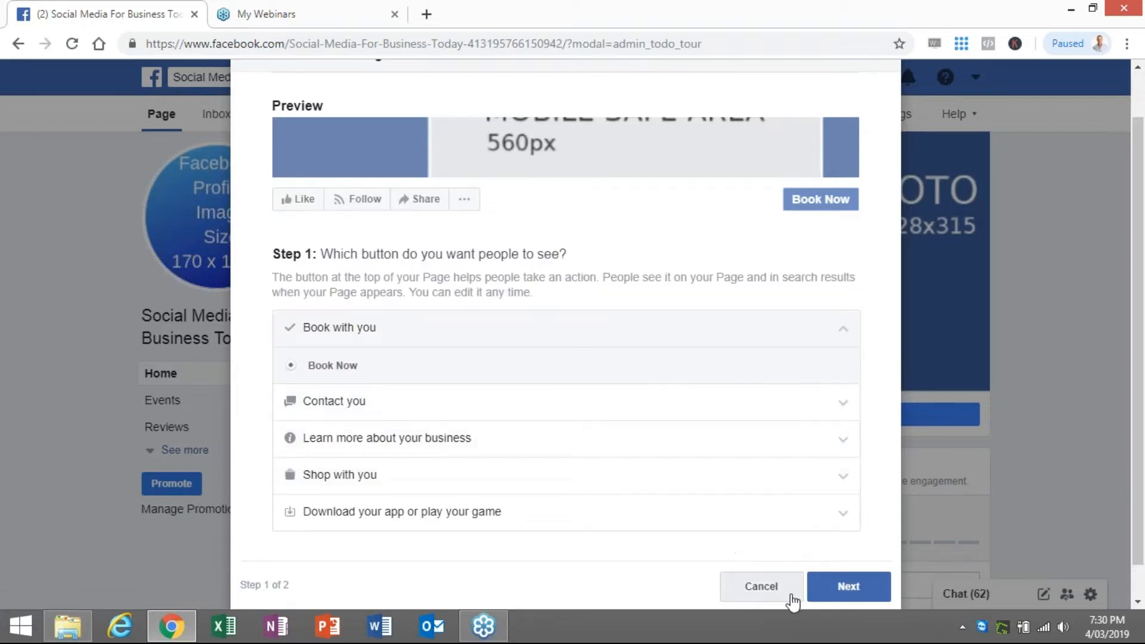
click(758, 582)
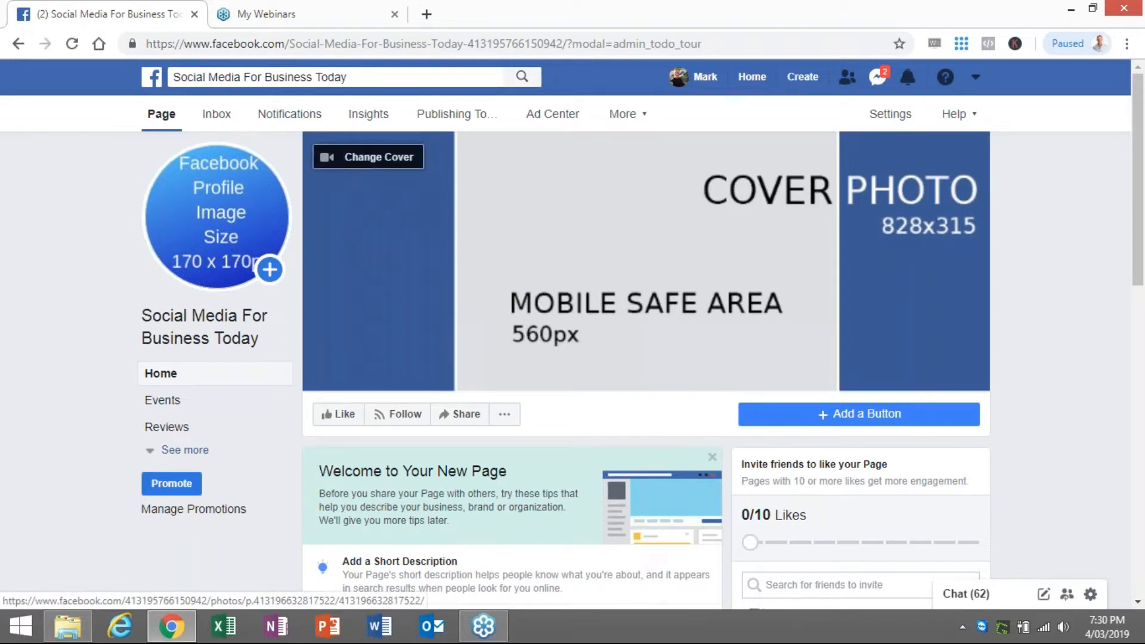
- Expand the page's list of sections and open its About information
mouse_move(232, 210)
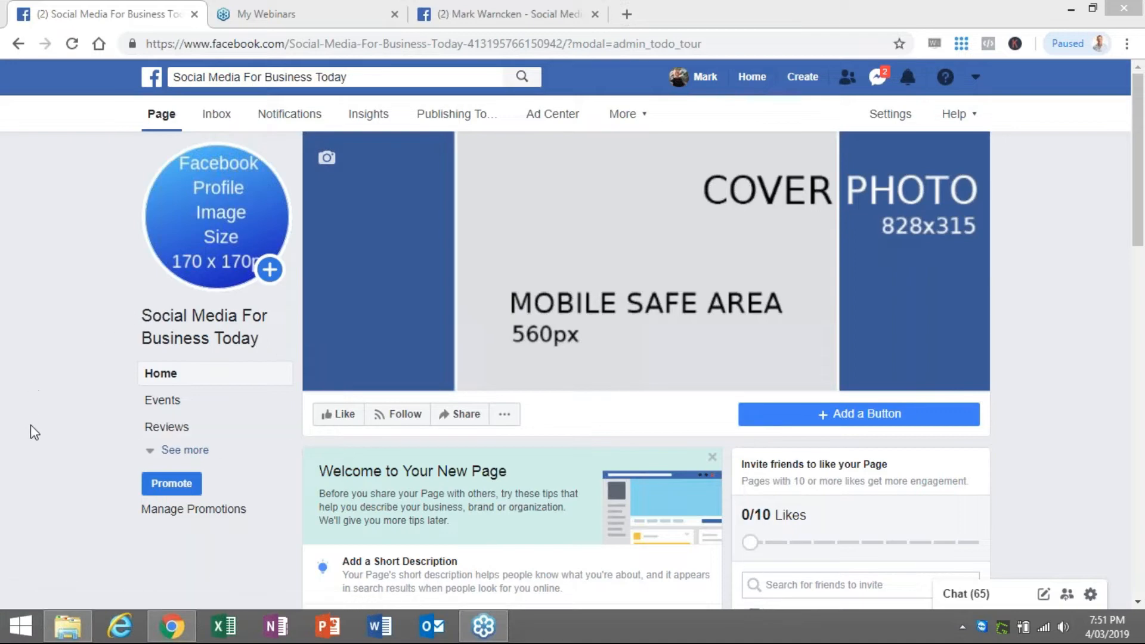
click(186, 452)
scroll(215, 353, down, 2)
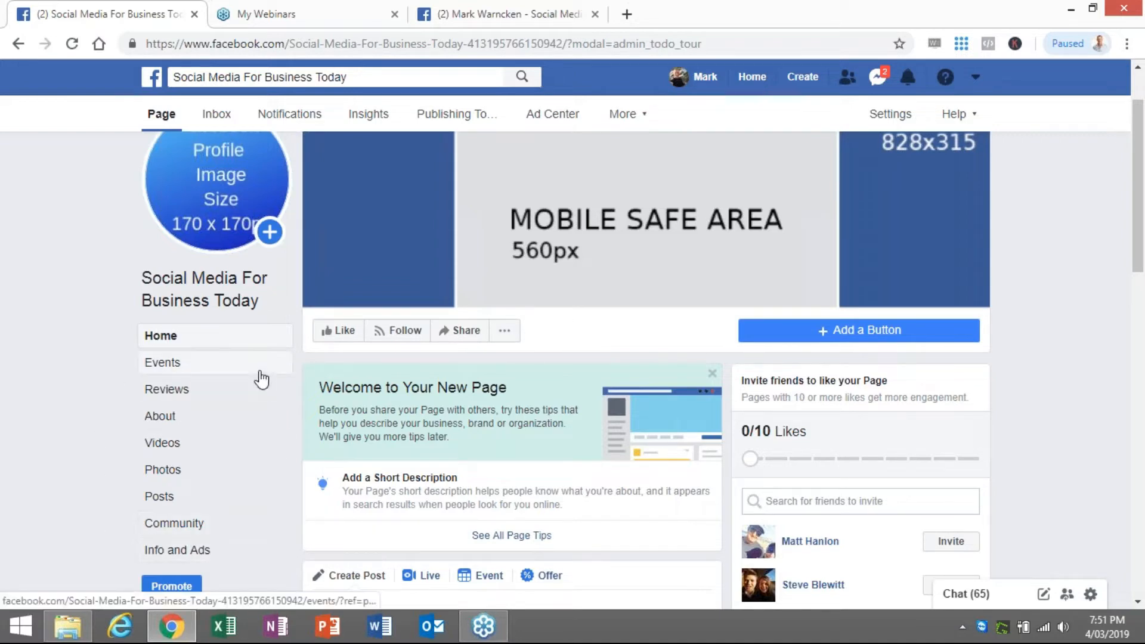
click(168, 422)
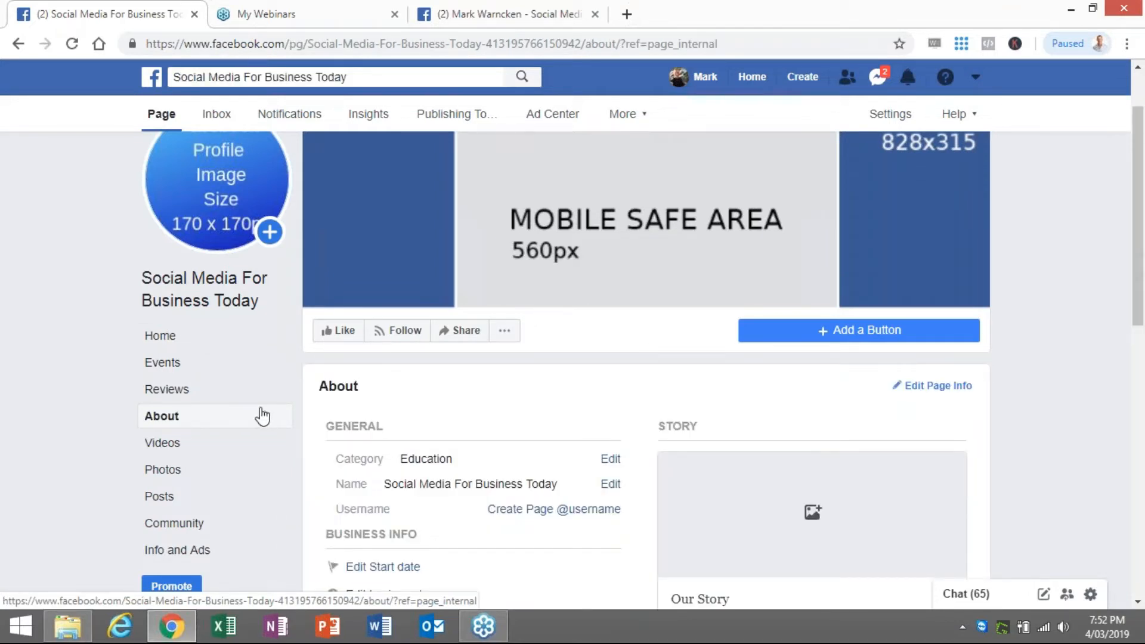
- Try to create the page username SocialMediaForBusinessToday
scroll(307, 413, down, 1)
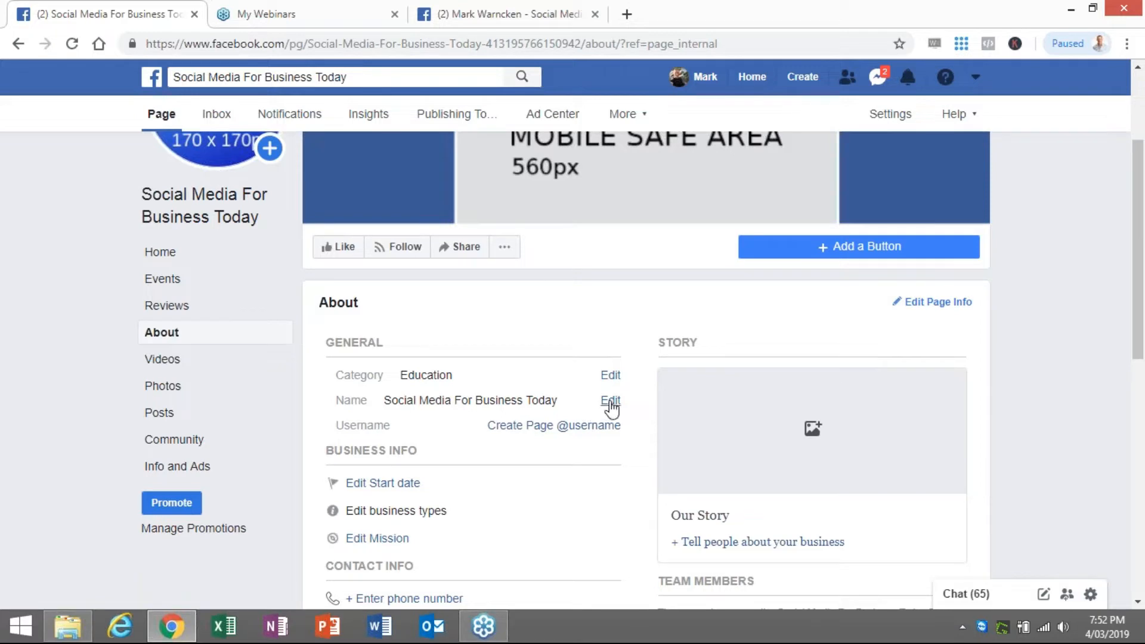
click(570, 436)
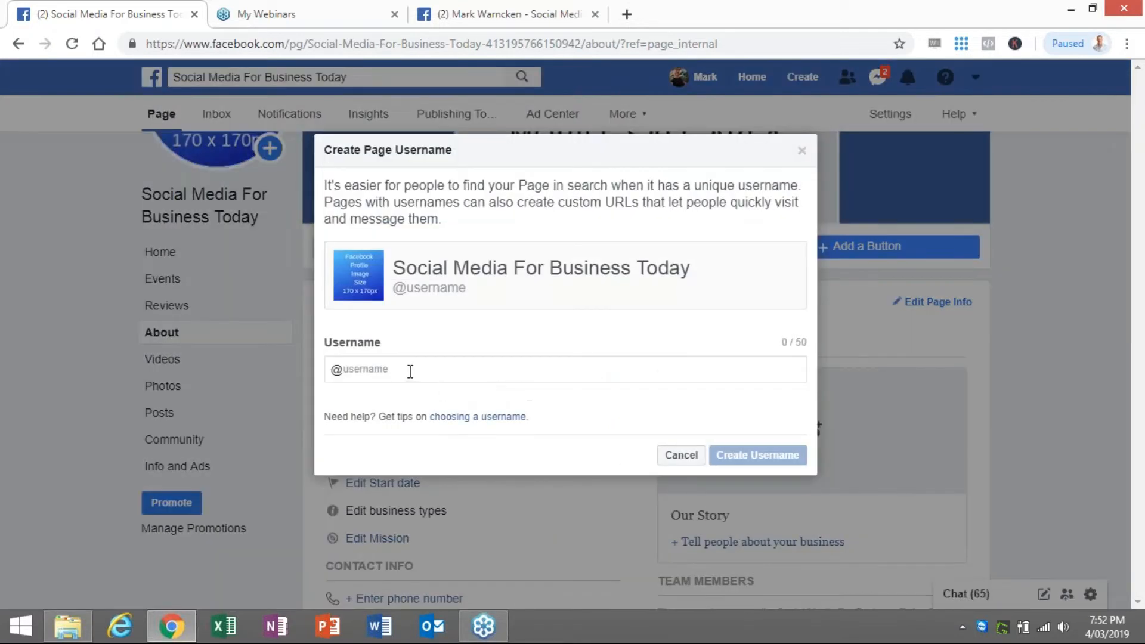
click(409, 369)
text(So)
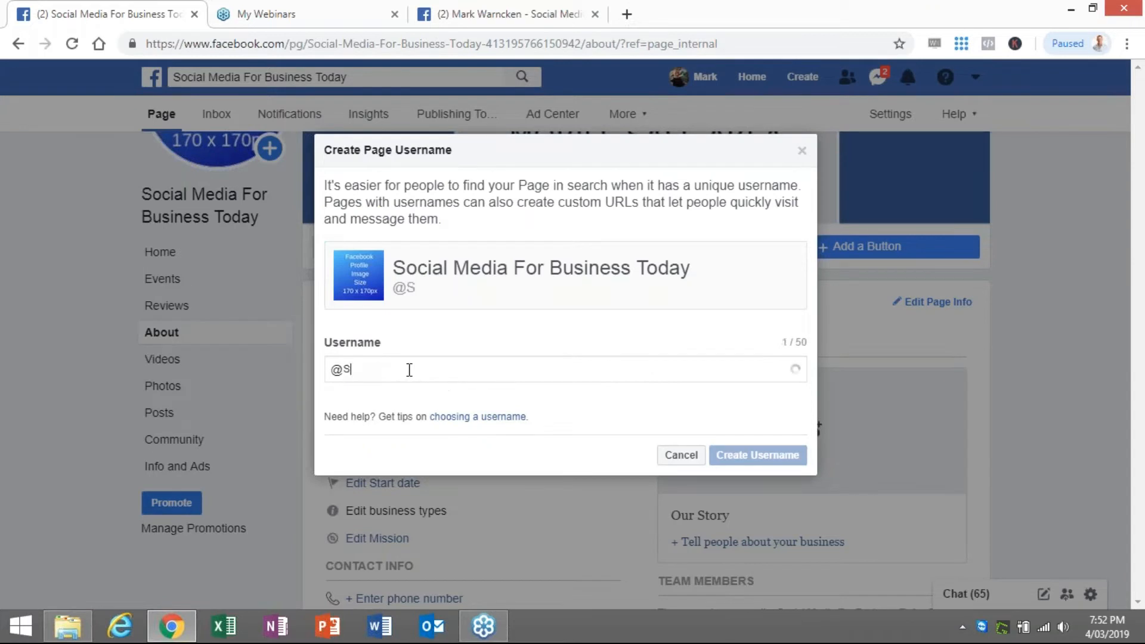
text(ai)
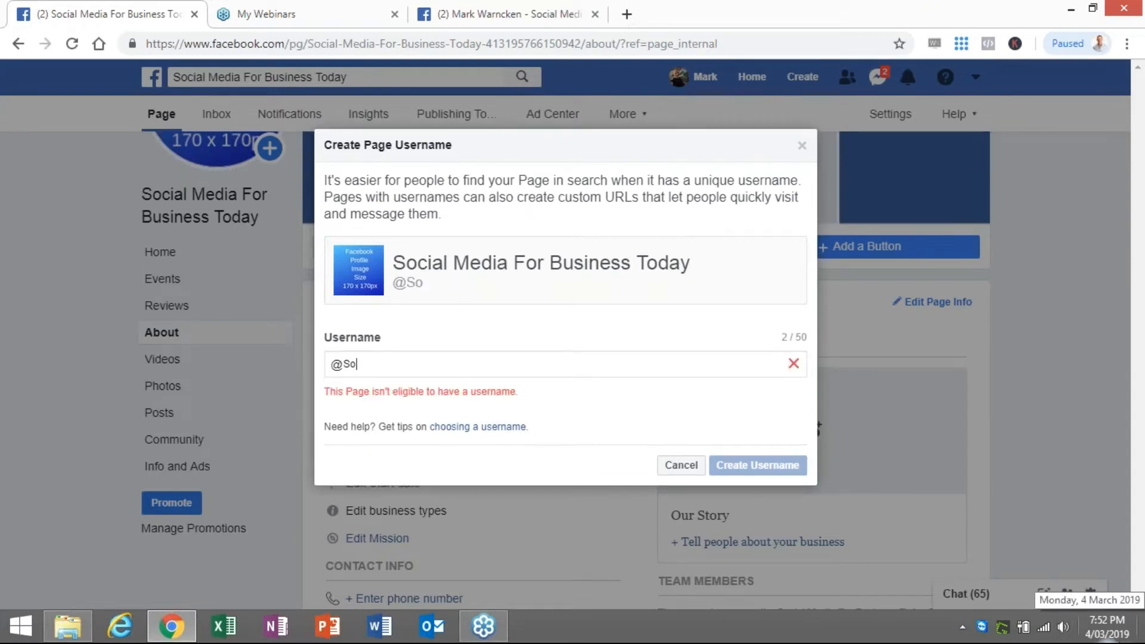
text(l)
key(BackSpace)
key(BackSpace)
text(ial)
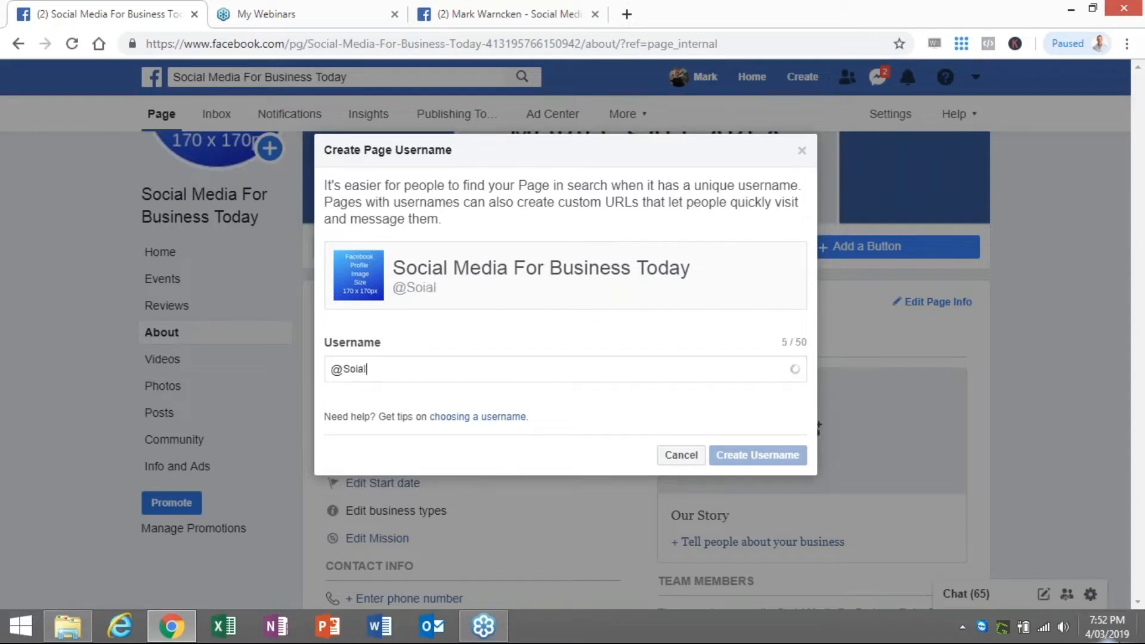
text(Media)
text(For B)
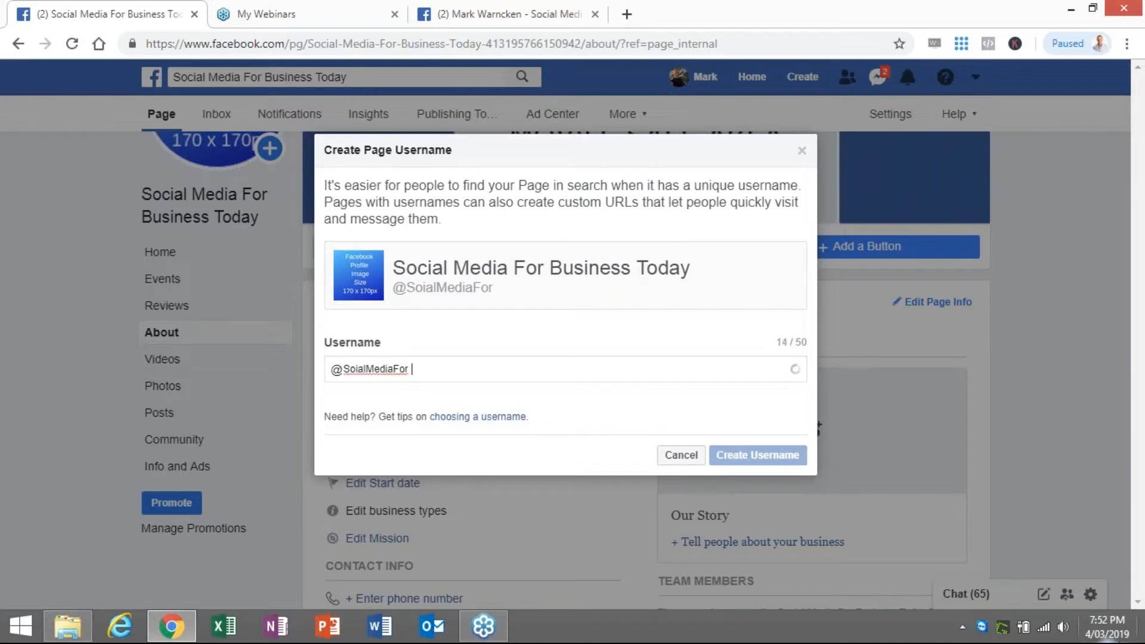
key(BackSpace)
key(BackSpace)
text(BusinessToday)
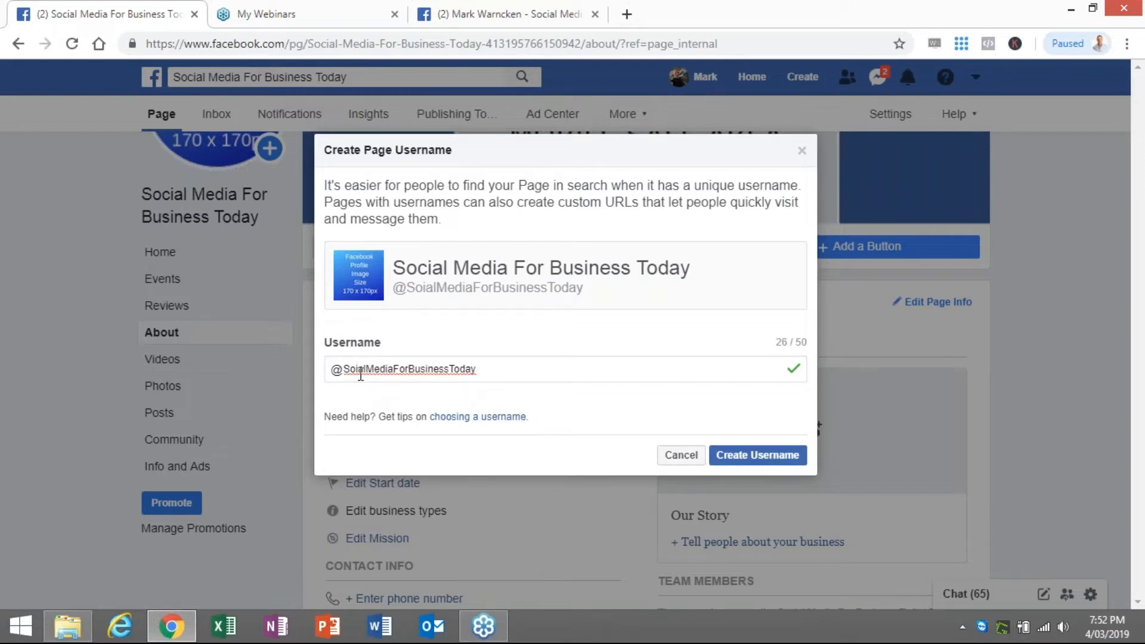
text(c)
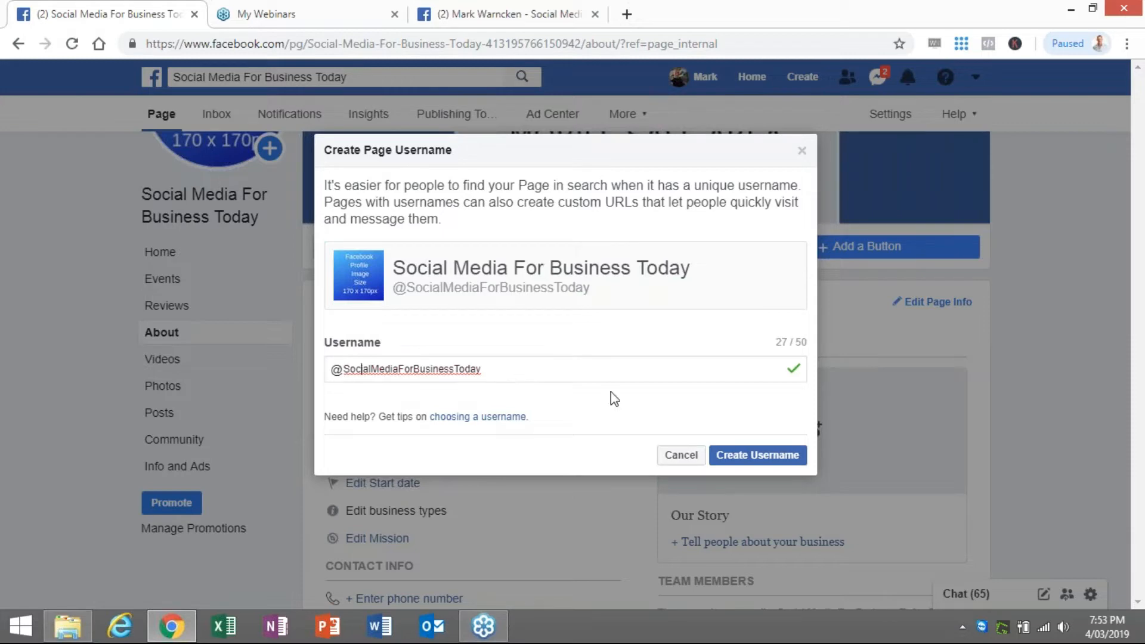
click(746, 456)
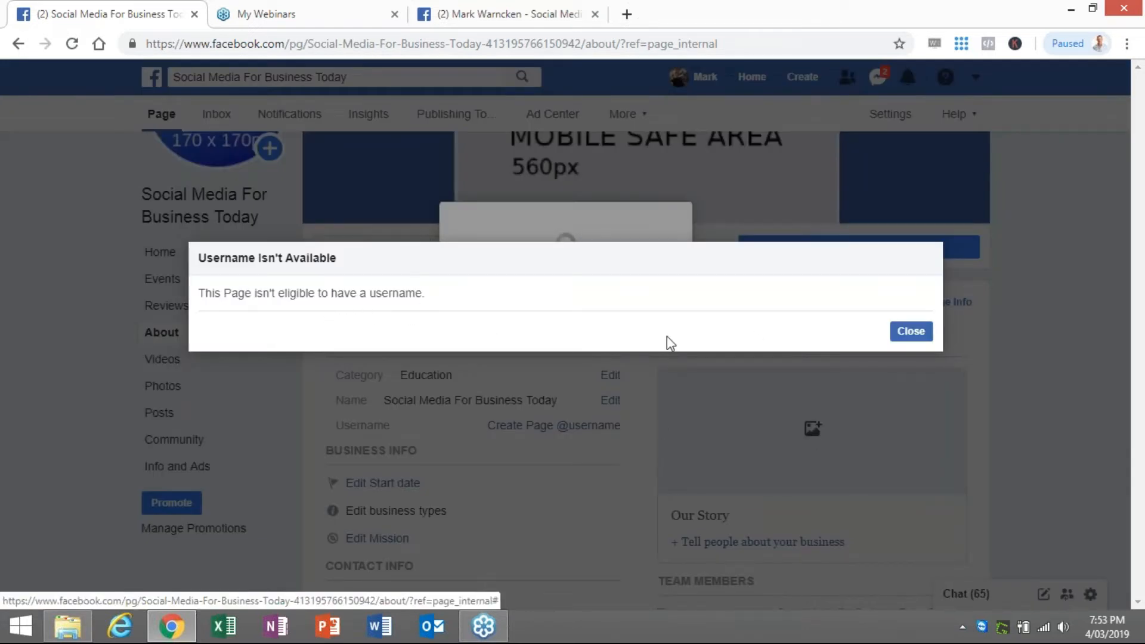
click(906, 333)
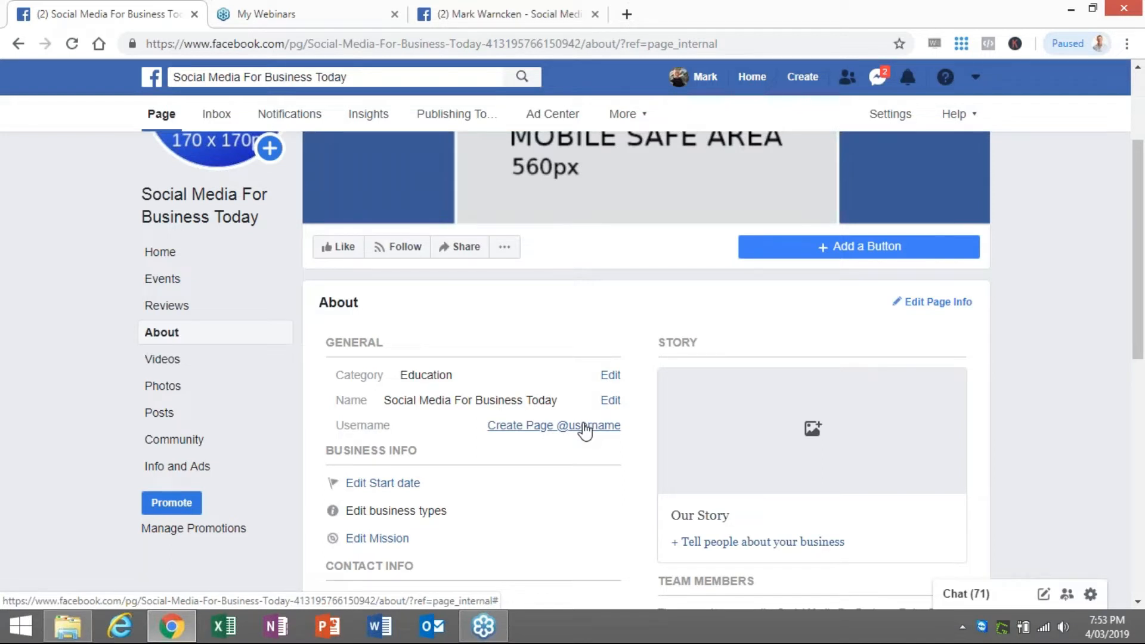
- Check the entry forms for the business start date and mission, closing each without entering anything
scroll(583, 428, down, 1)
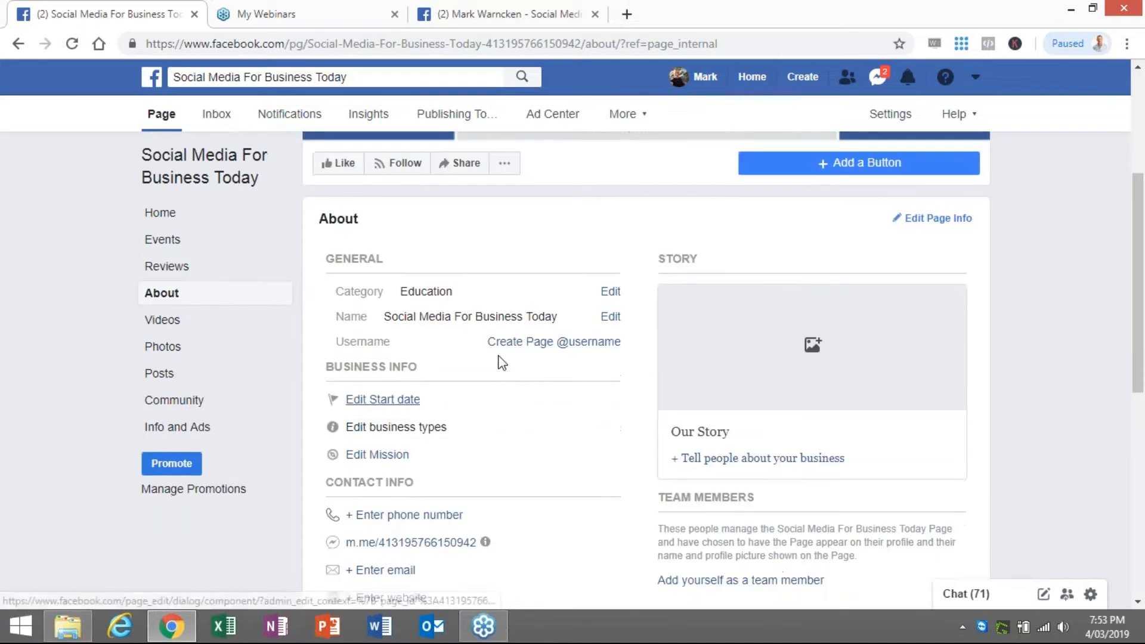
click(417, 406)
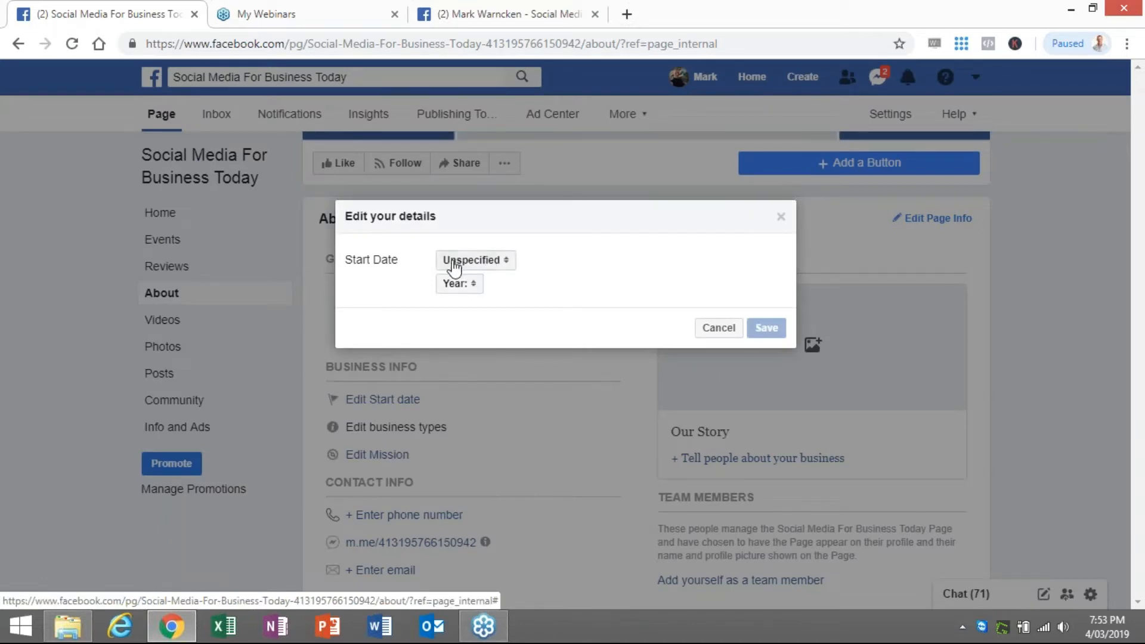
click(781, 219)
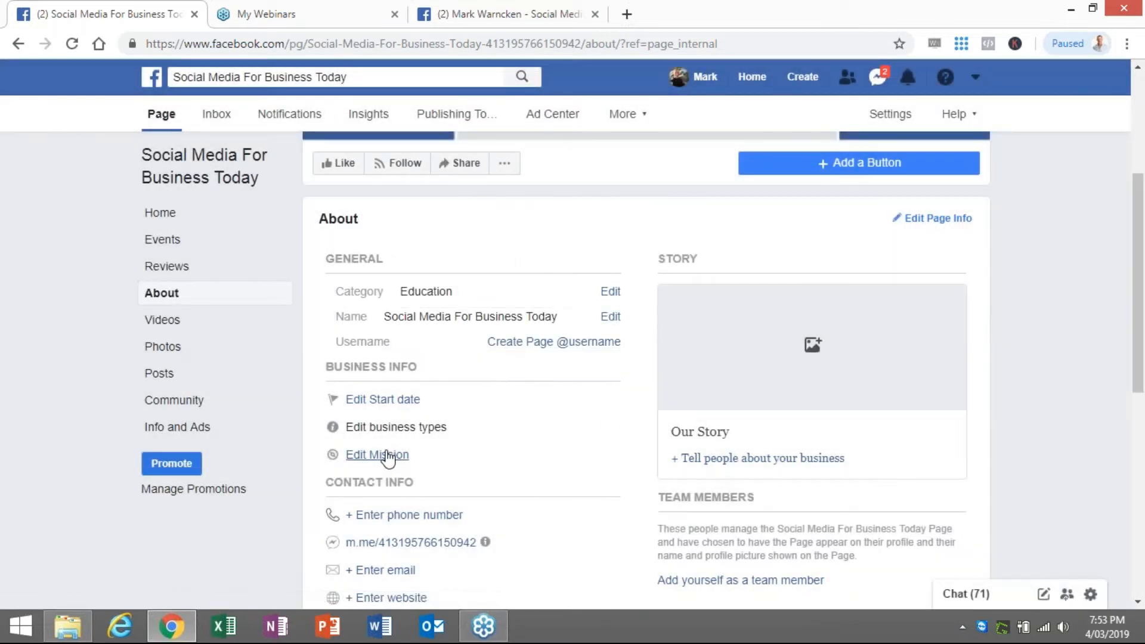
click(391, 454)
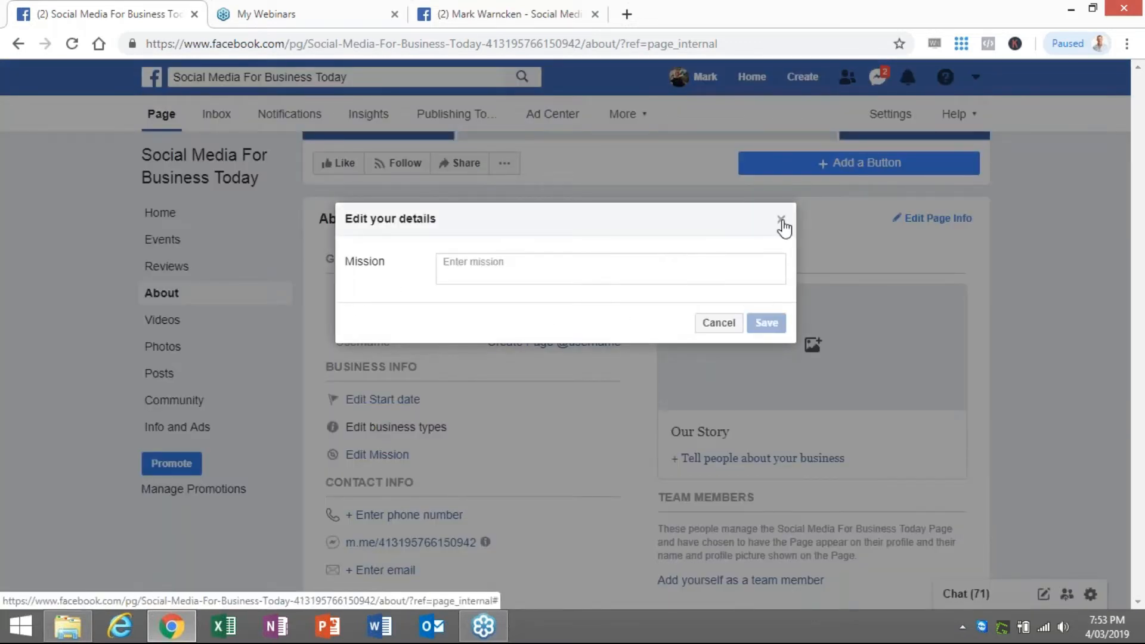
click(781, 220)
- Check the contact entry forms for the phone number and email address, leaving both empty
scroll(454, 440, down, 1)
scroll(453, 440, down, 1)
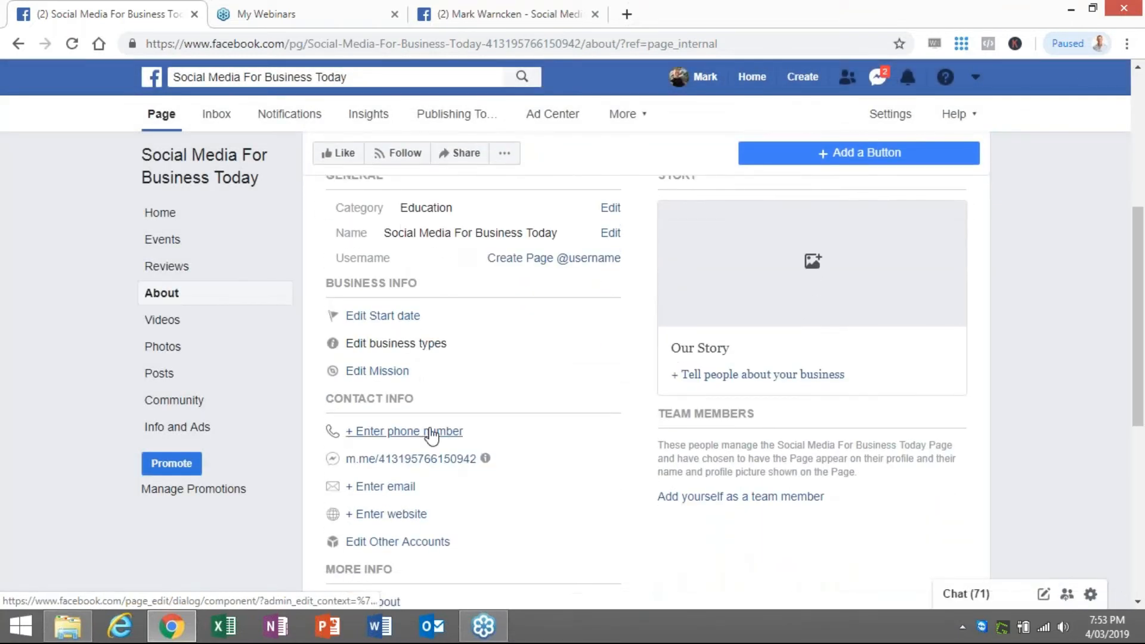
click(431, 434)
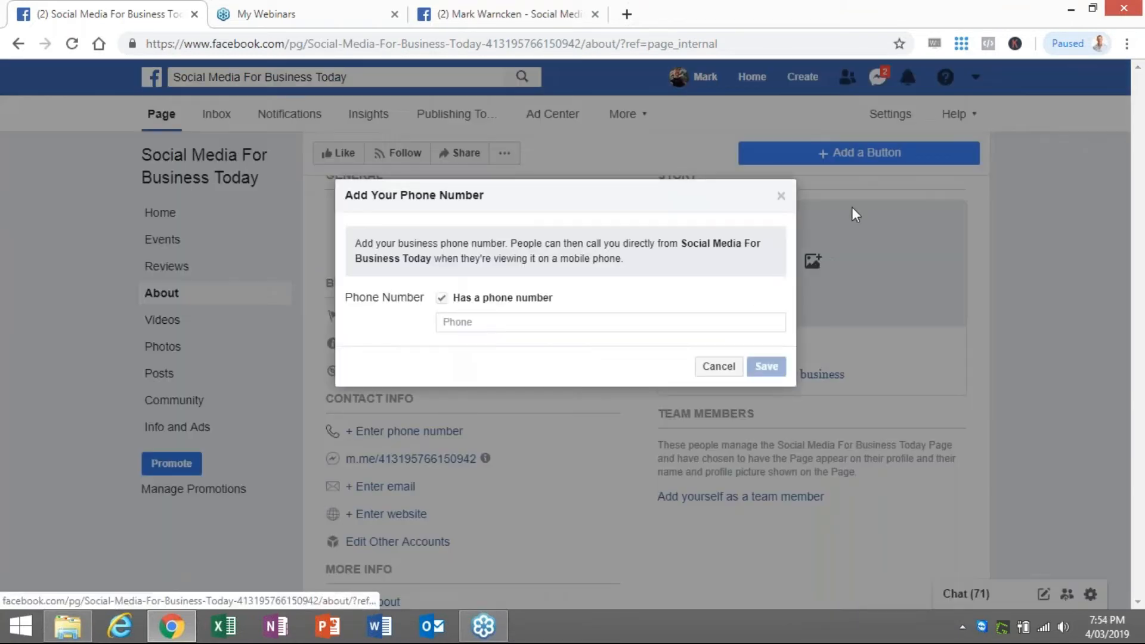
click(782, 197)
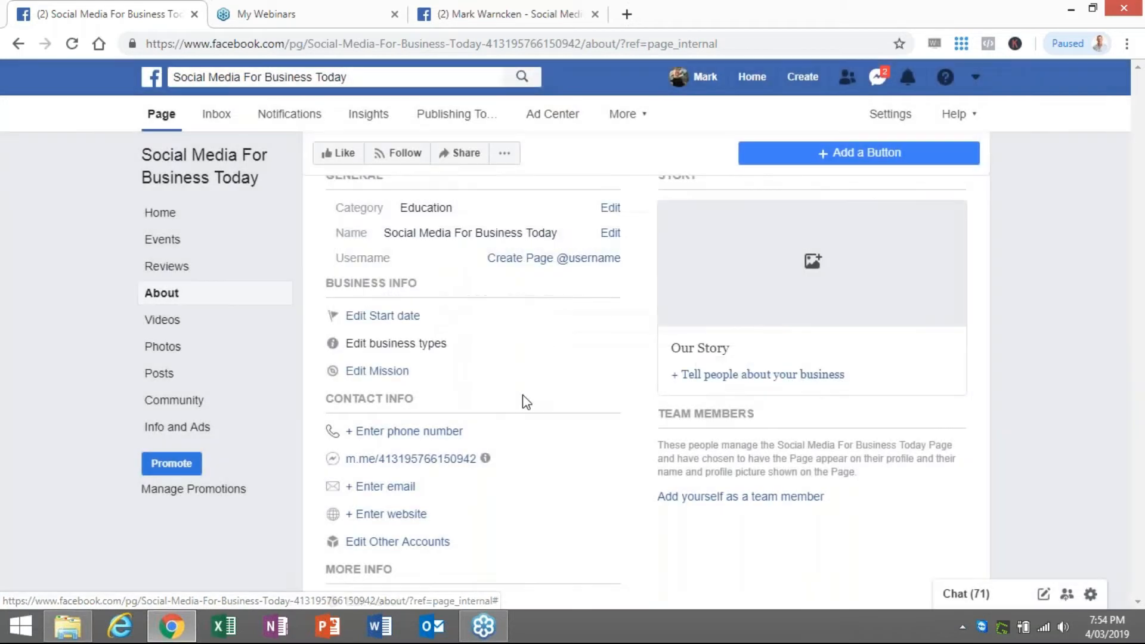
scroll(524, 402, down, 3)
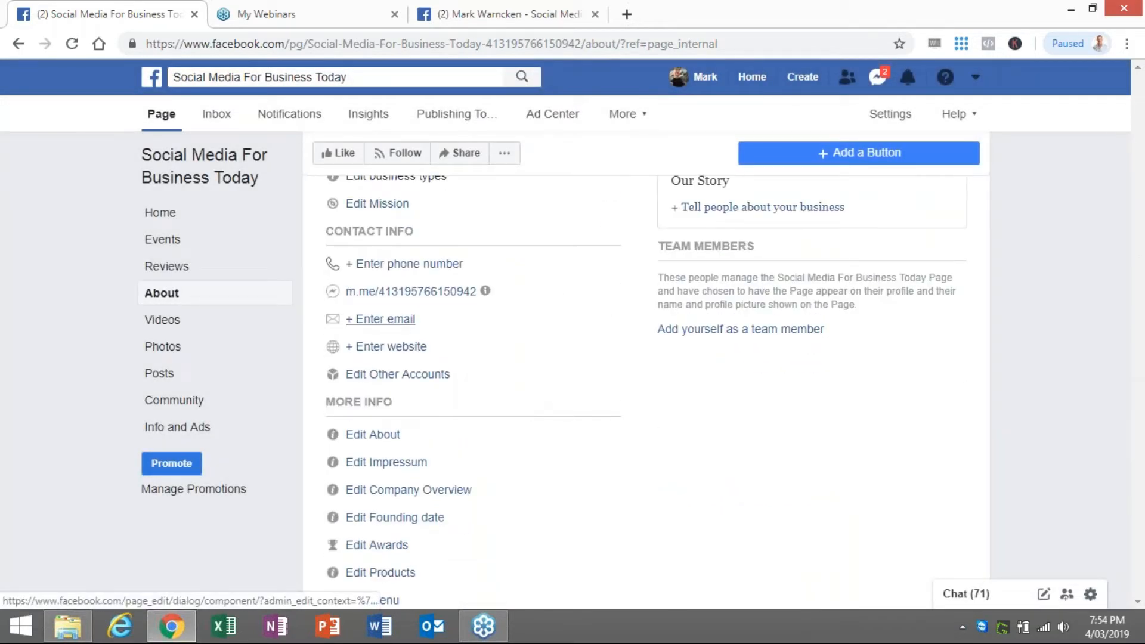
click(389, 320)
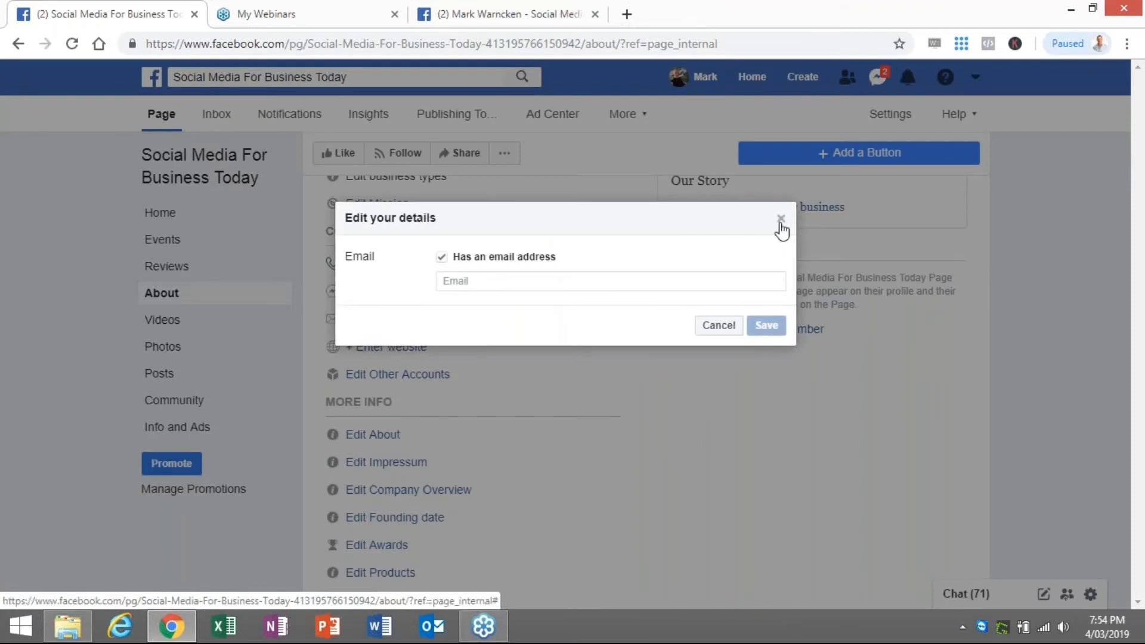
click(781, 219)
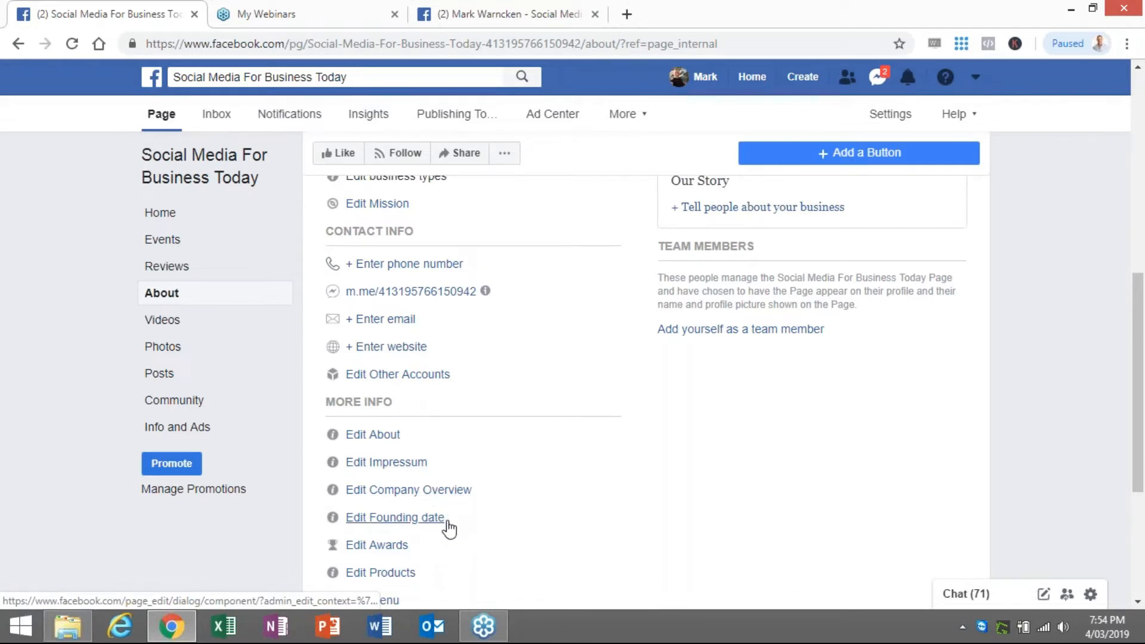
- Look through the More Info entries of the page's About information
scroll(446, 528, down, 3)
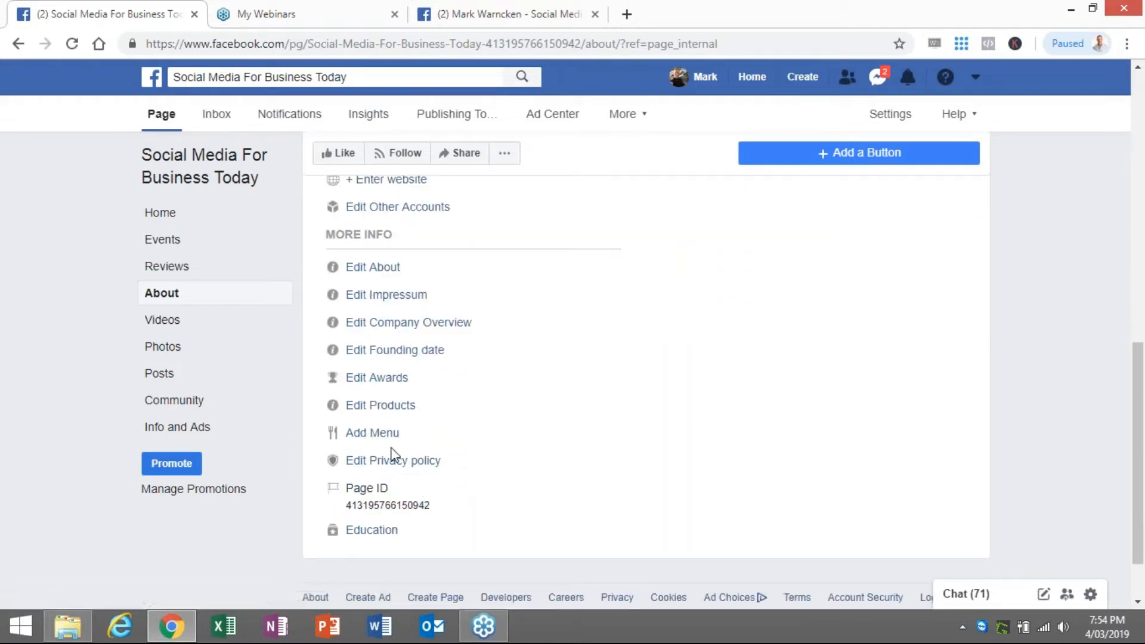
scroll(421, 480, up, 5)
scroll(421, 468, up, 2)
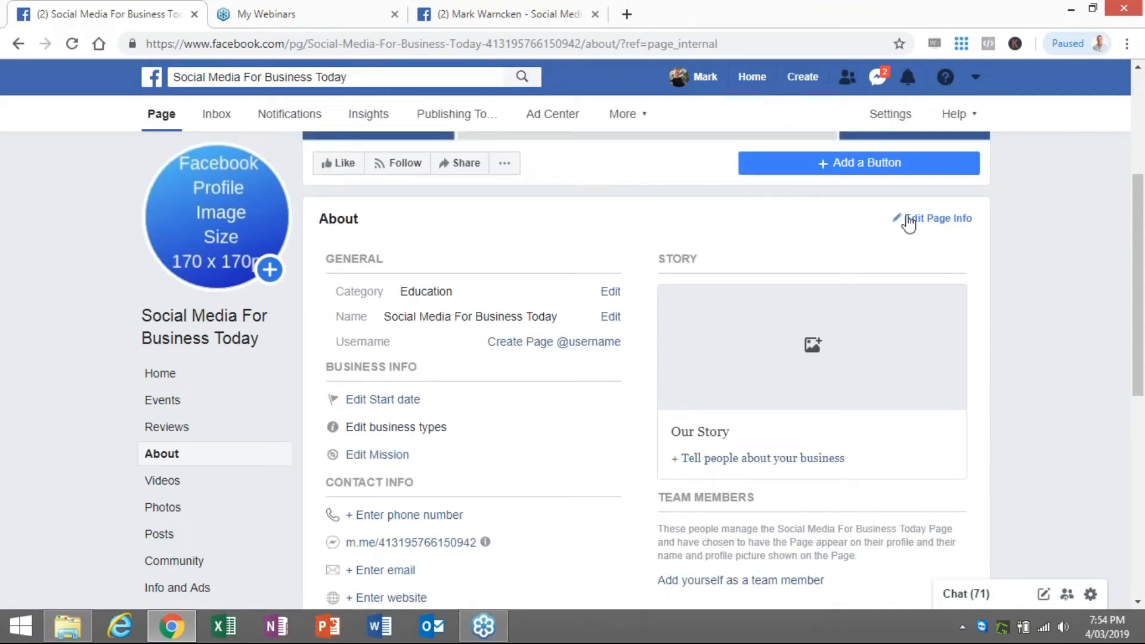
- Review the General, Contact and Location details in the page info editor, closing it without changes
click(940, 224)
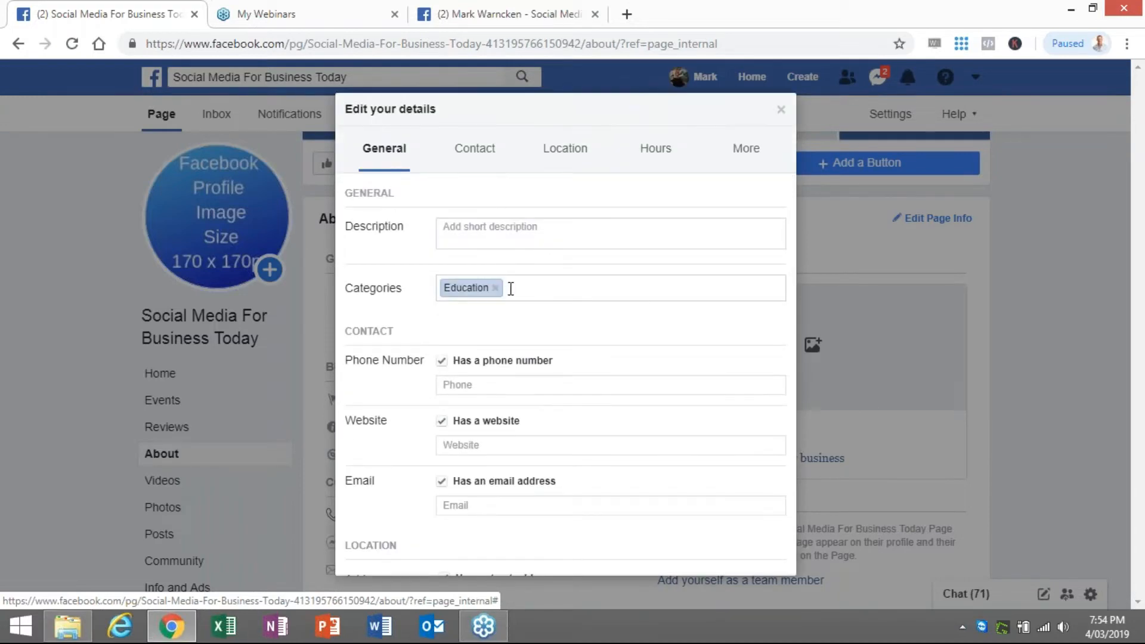
scroll(511, 288, down, 10)
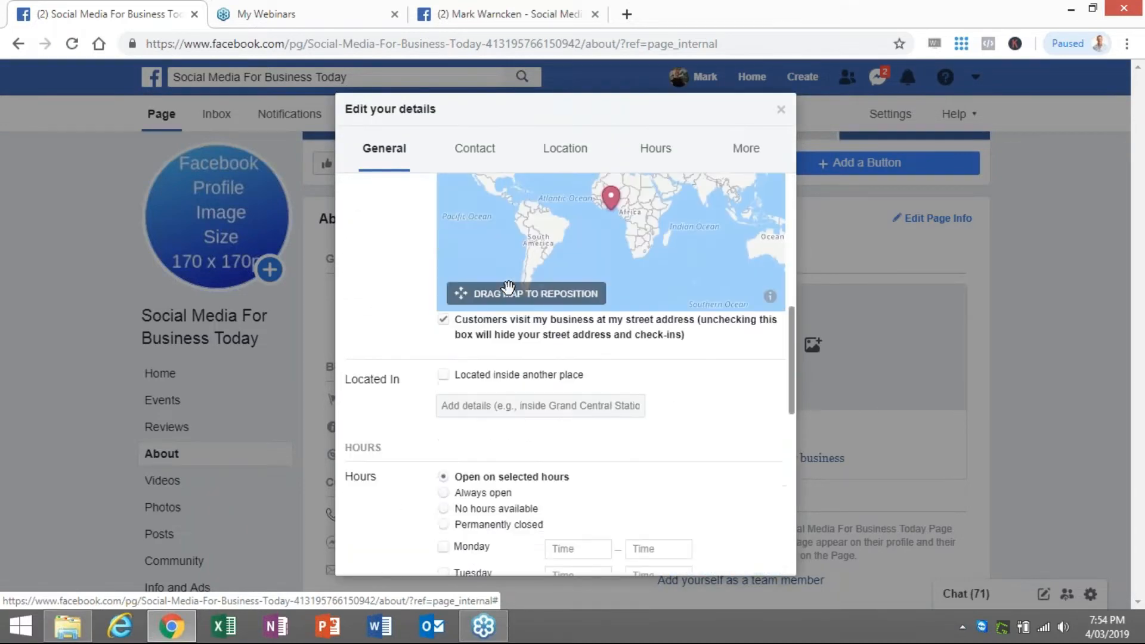
scroll(508, 289, down, 3)
scroll(501, 251, up, 4)
click(481, 154)
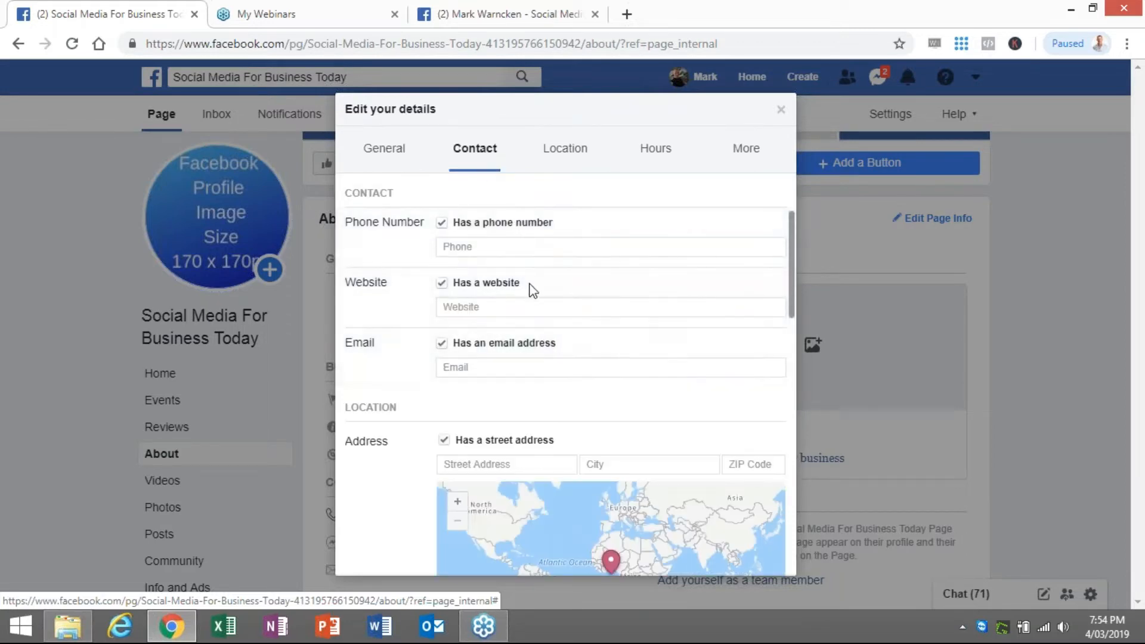
scroll(537, 307, down, 5)
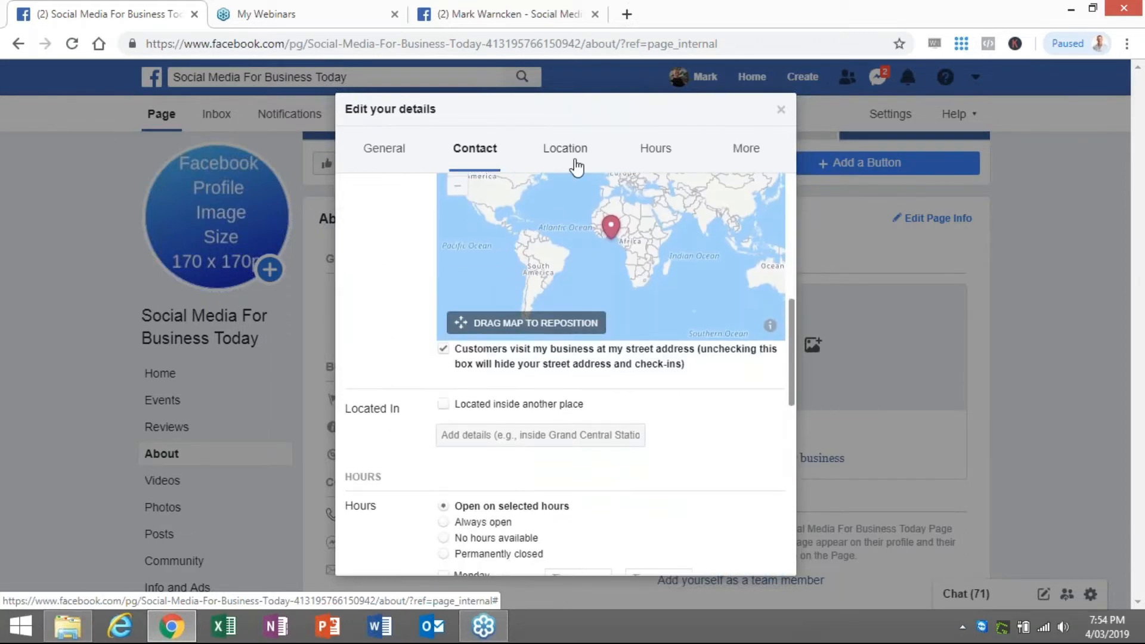
click(576, 167)
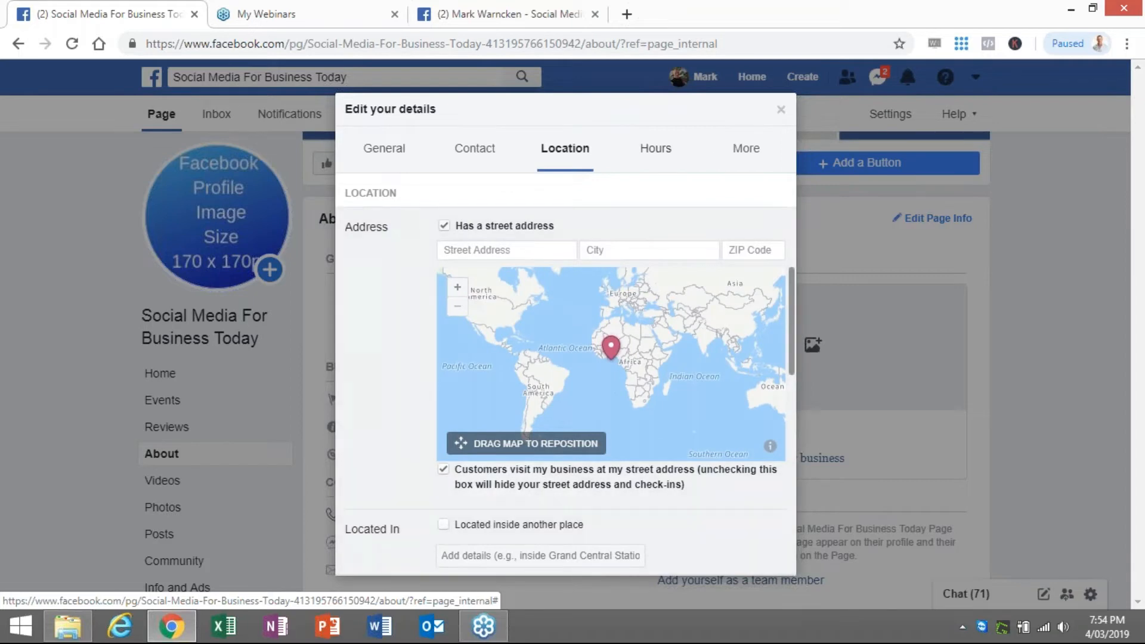
click(781, 109)
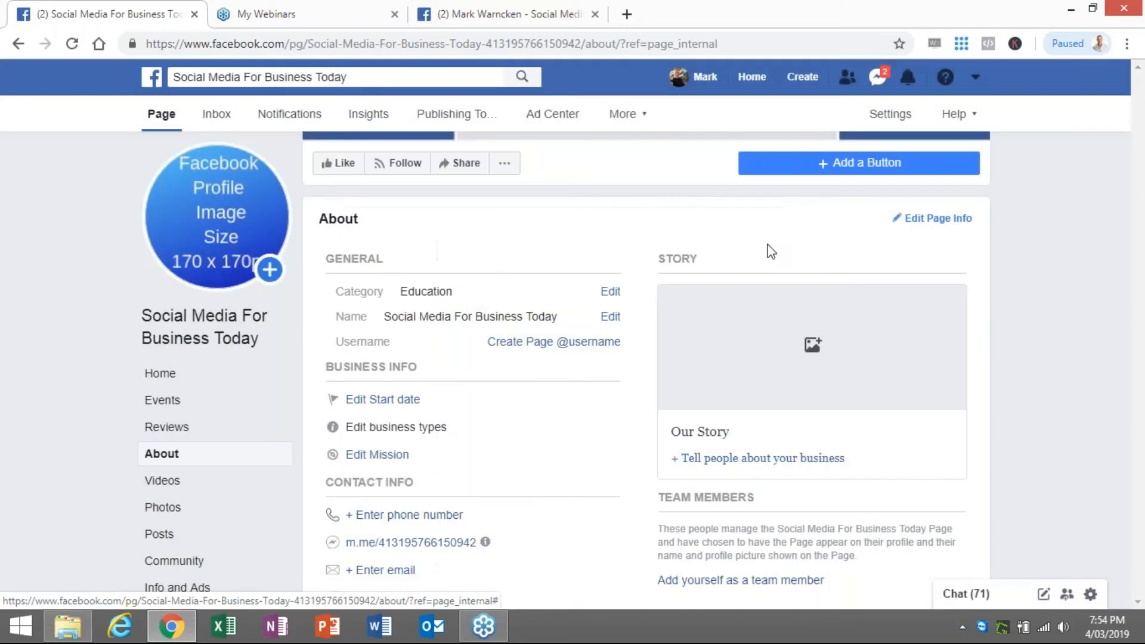
- Look at the blank Our Story editor, close it, and look over the About details again
click(814, 348)
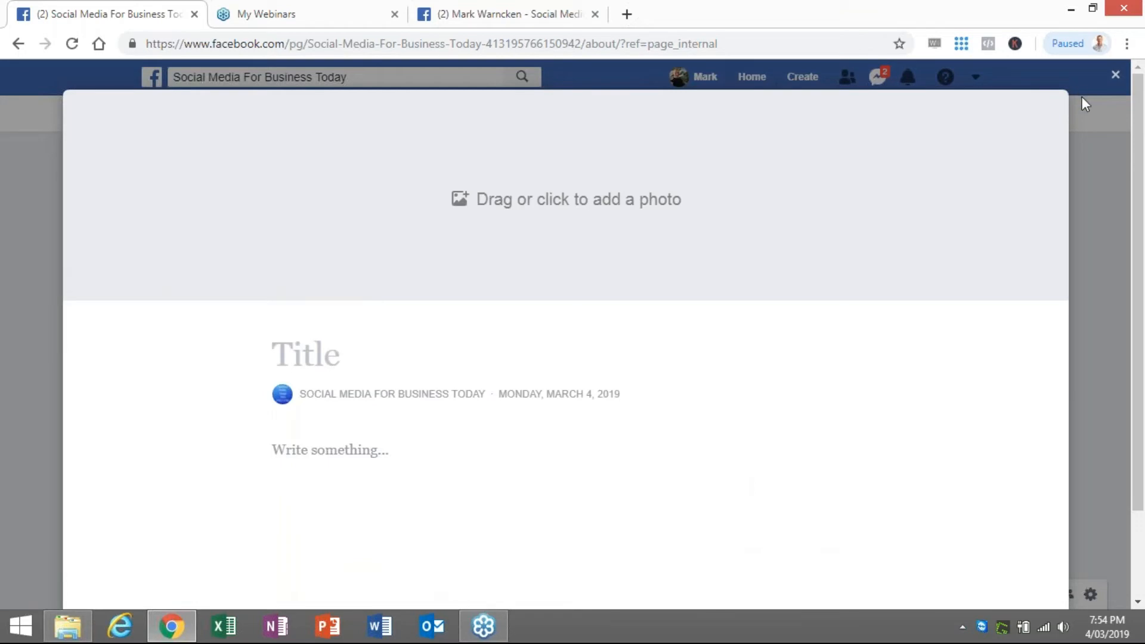
click(1074, 174)
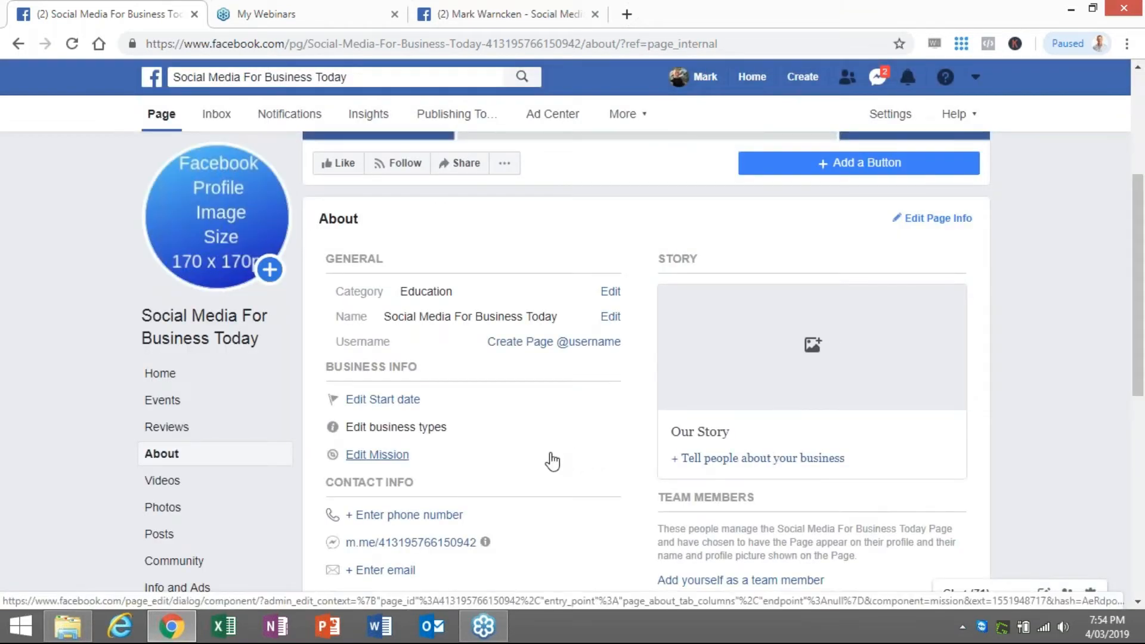
scroll(550, 456, down, 1)
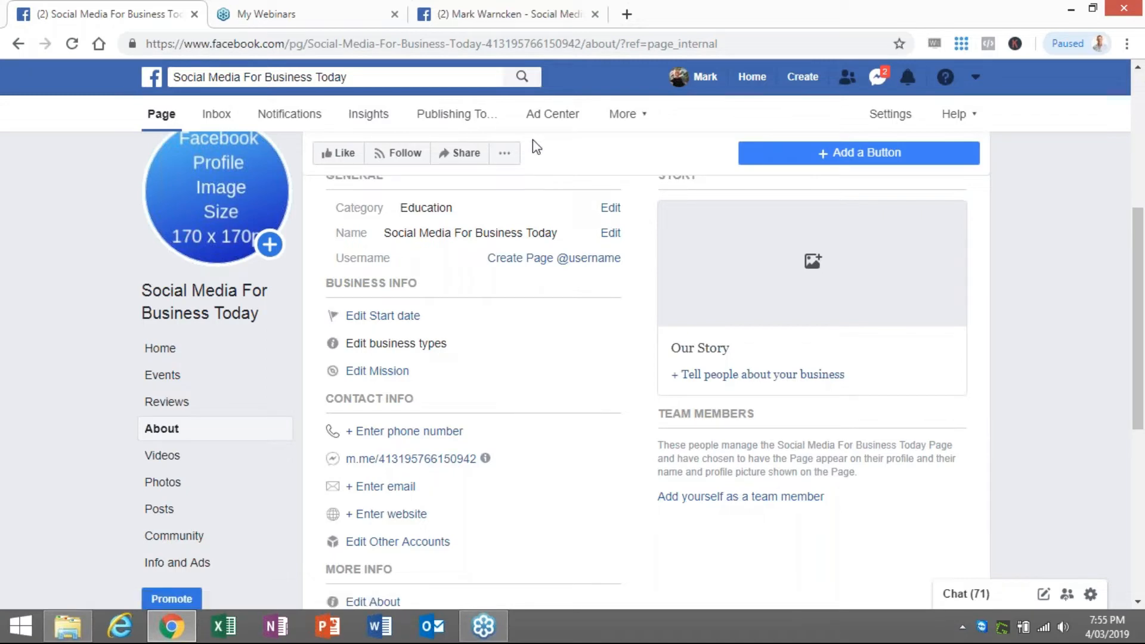
scroll(382, 244, up, 5)
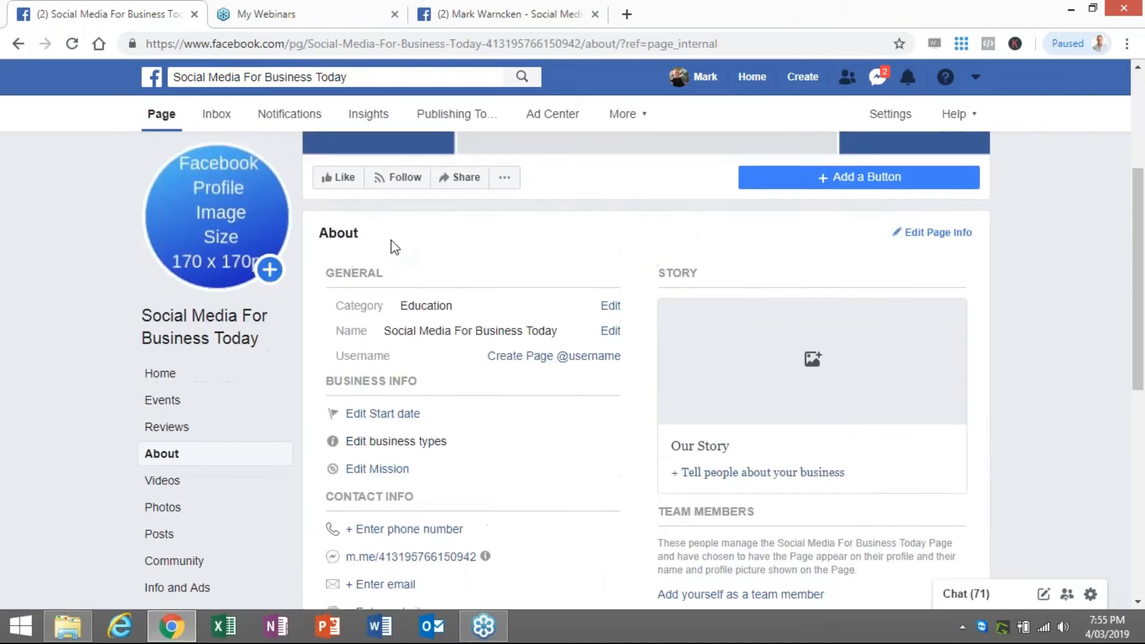
scroll(439, 262, down, 5)
- Switch to the already open Social Media Selling 123 page and examine its completed About information
click(489, 14)
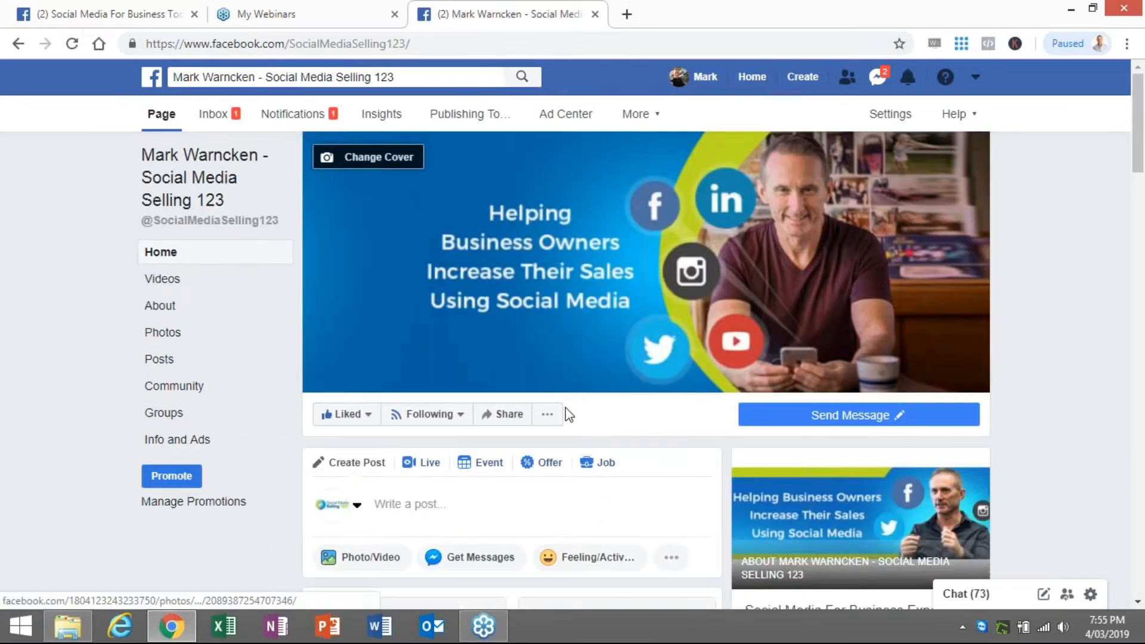
click(170, 308)
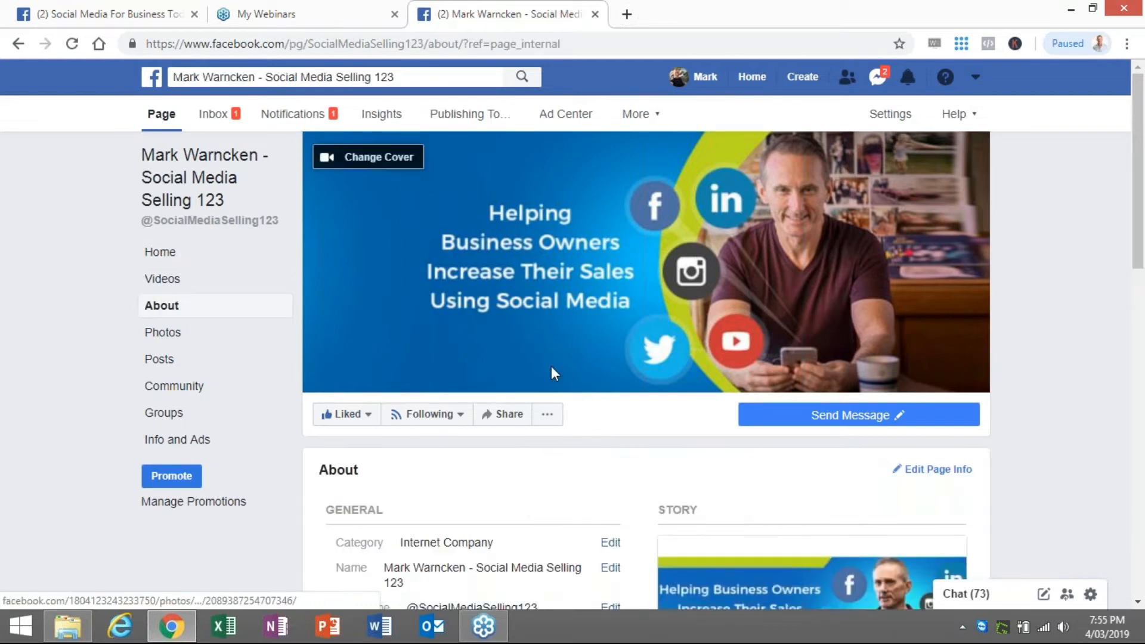
scroll(552, 366, down, 1)
scroll(556, 382, down, 2)
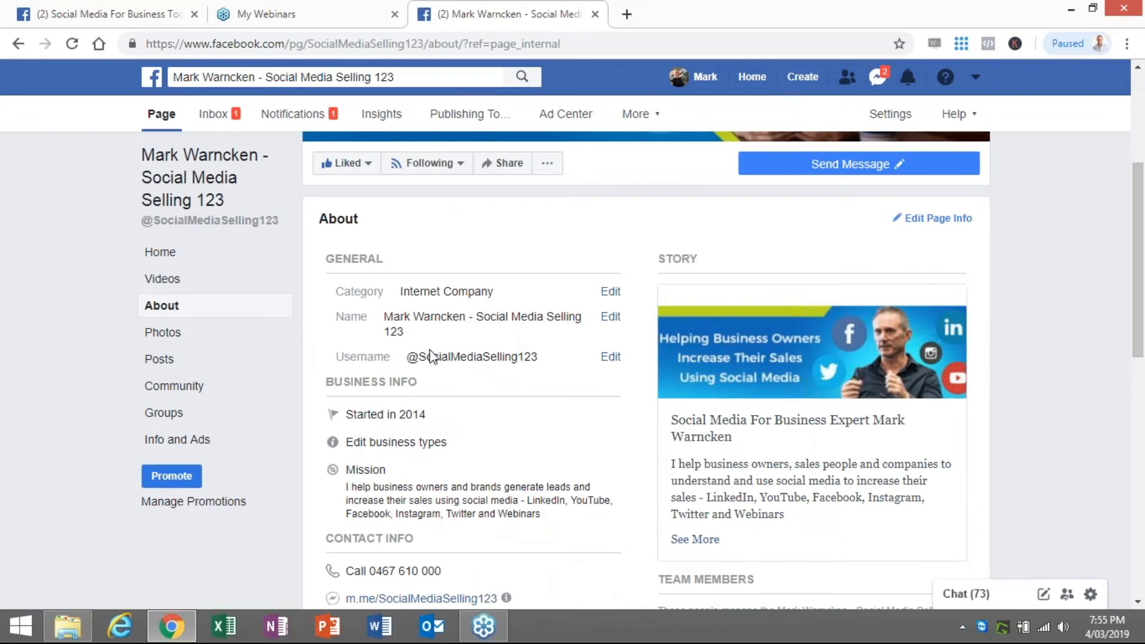
- Examine the example page's mission, contact details and More Info entries in its About information
scroll(526, 364, down, 1)
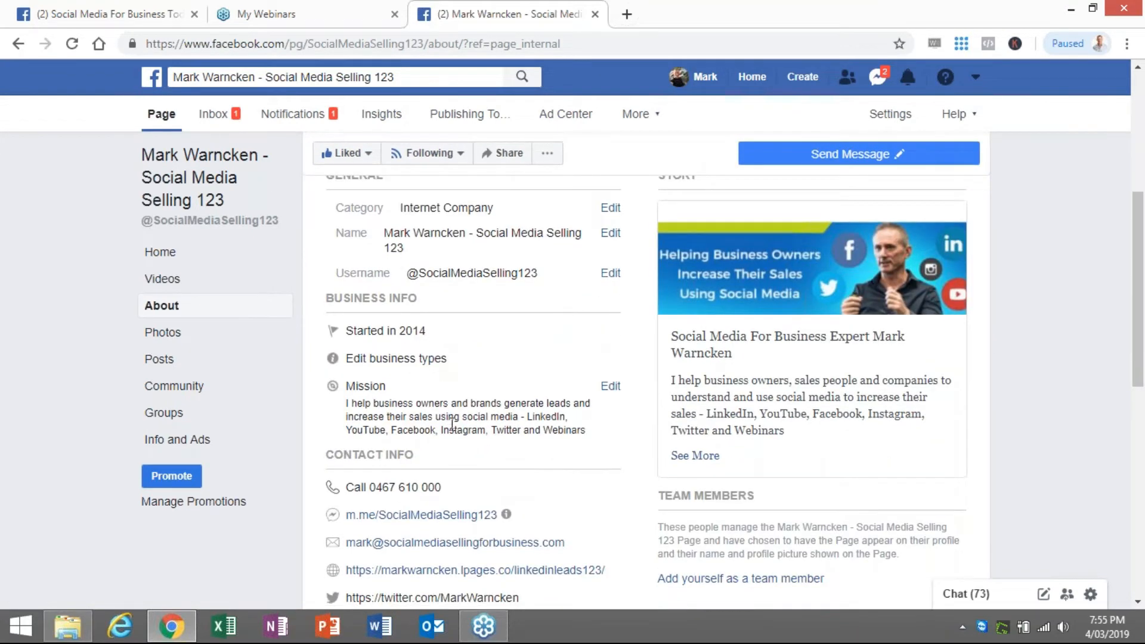
scroll(452, 424, down, 2)
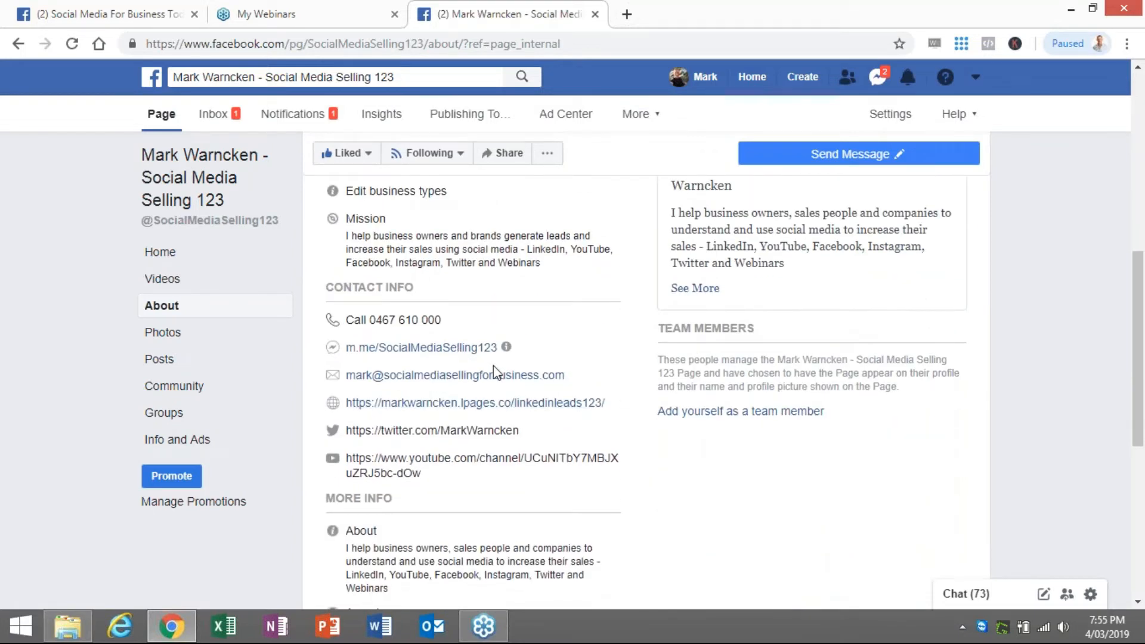
scroll(493, 369, down, 1)
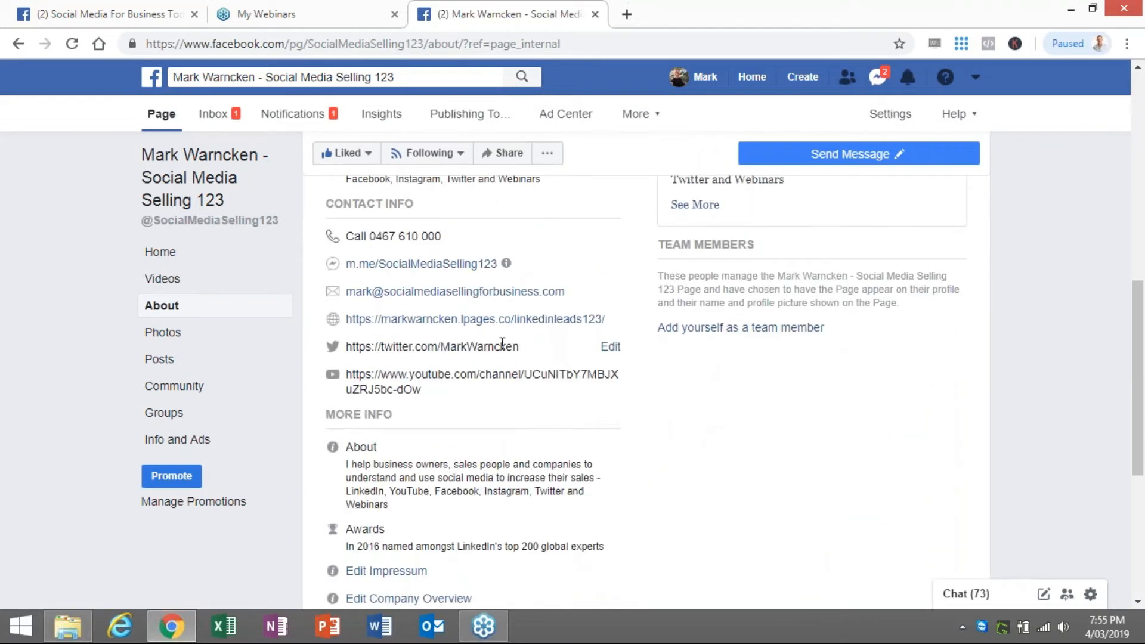
scroll(502, 343, down, 1)
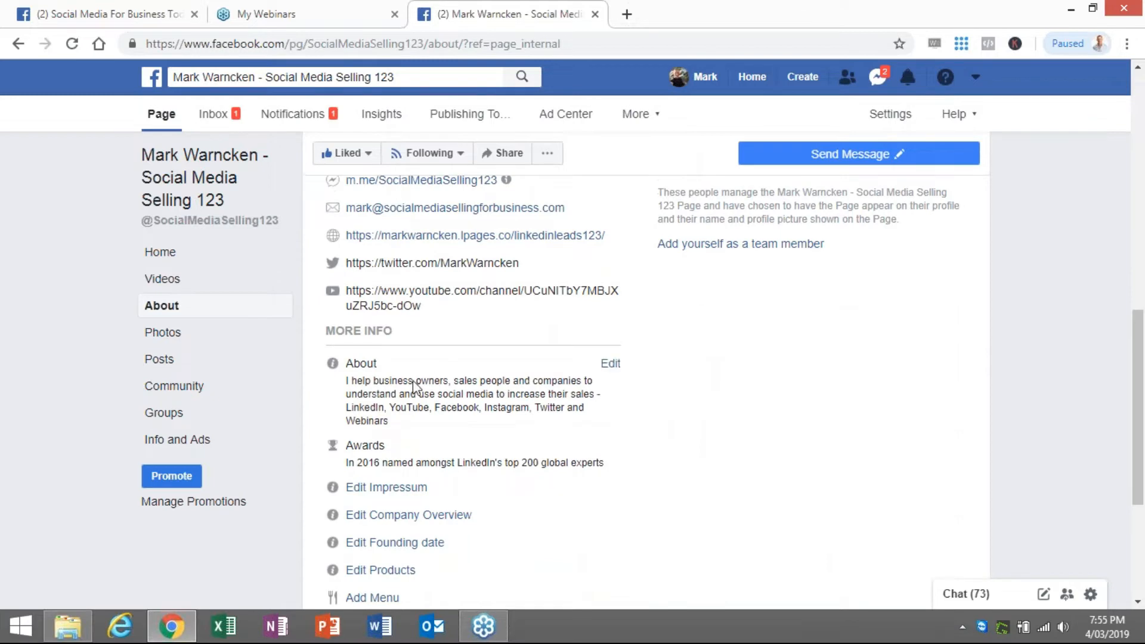
scroll(411, 470, down, 1)
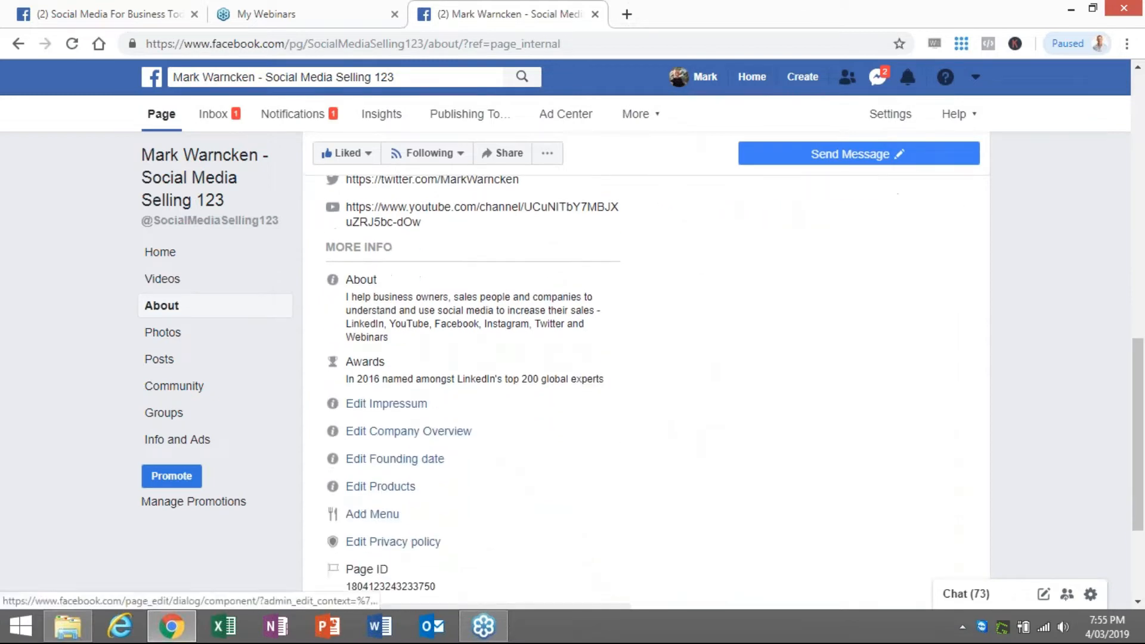
scroll(414, 465, down, 1)
- Look over the example page's Story, cover image and General details again
scroll(596, 477, up, 4)
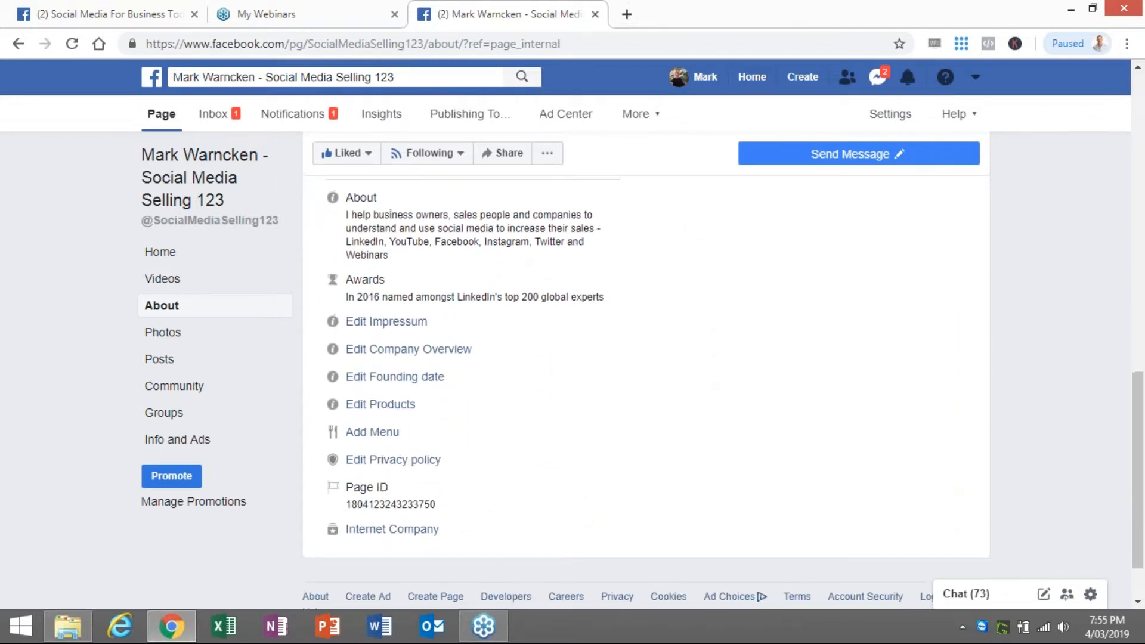
scroll(834, 342, up, 3)
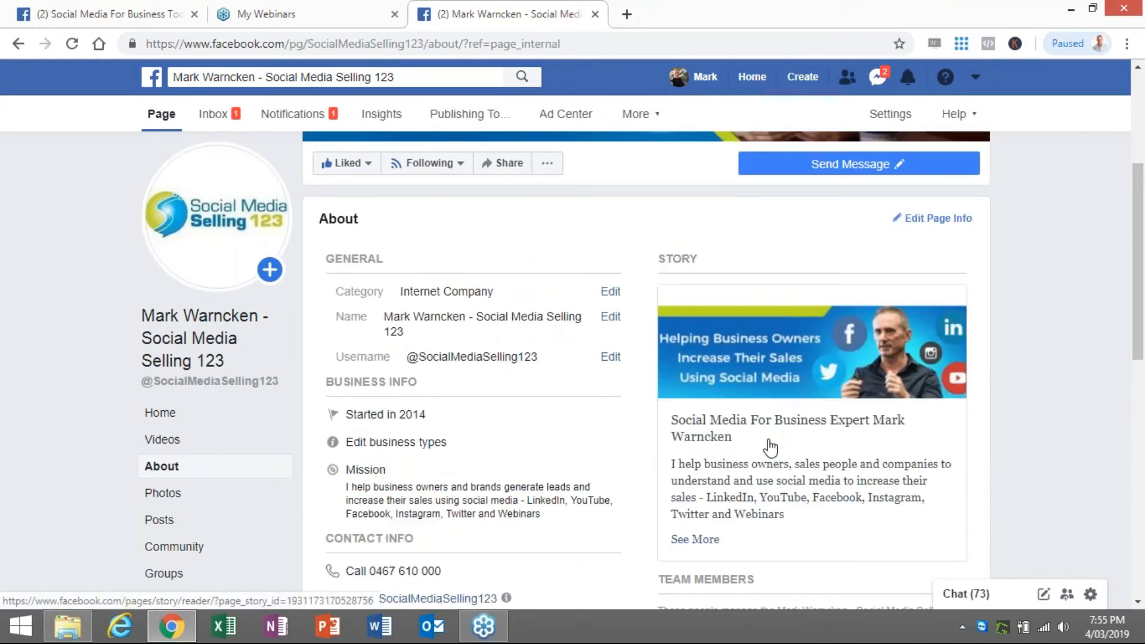
scroll(769, 446, down, 1)
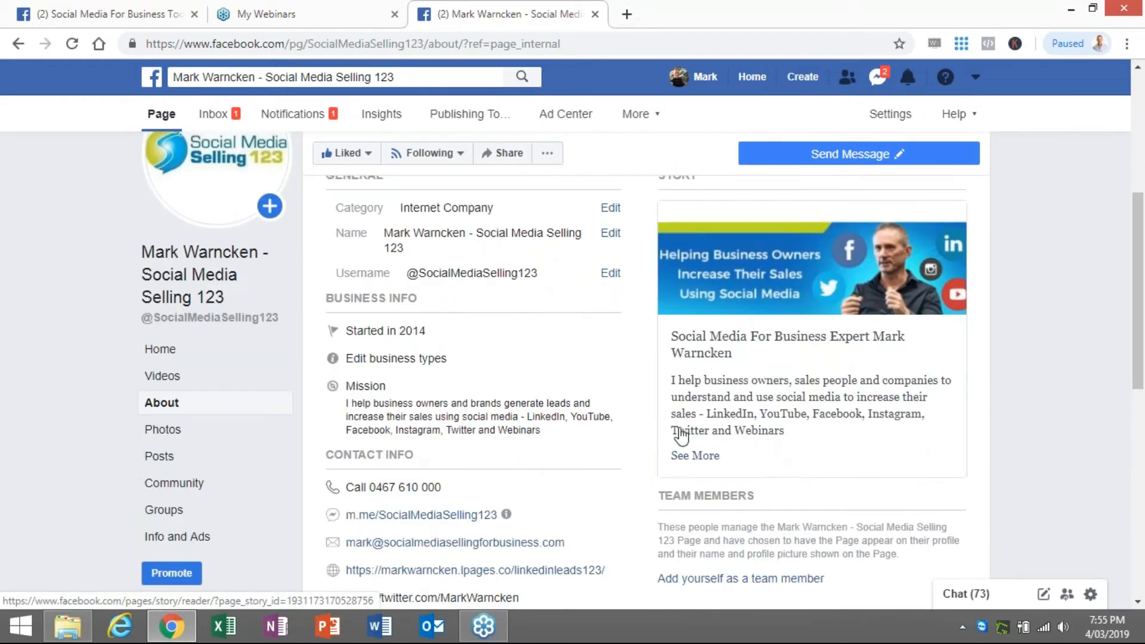
scroll(542, 394, up, 5)
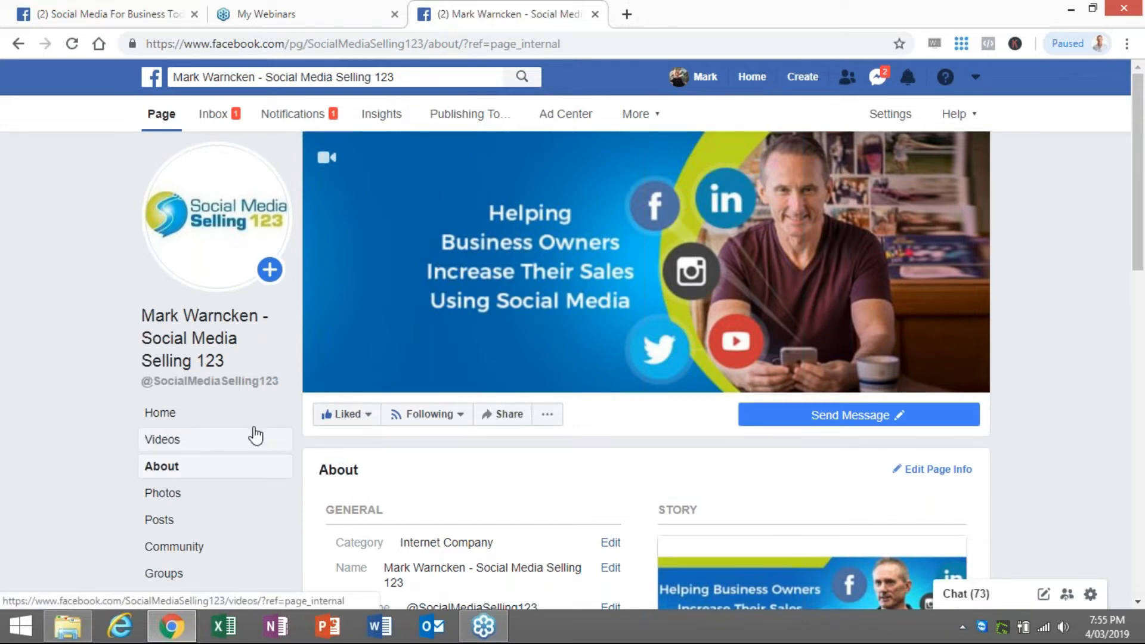
scroll(251, 436, down, 1)
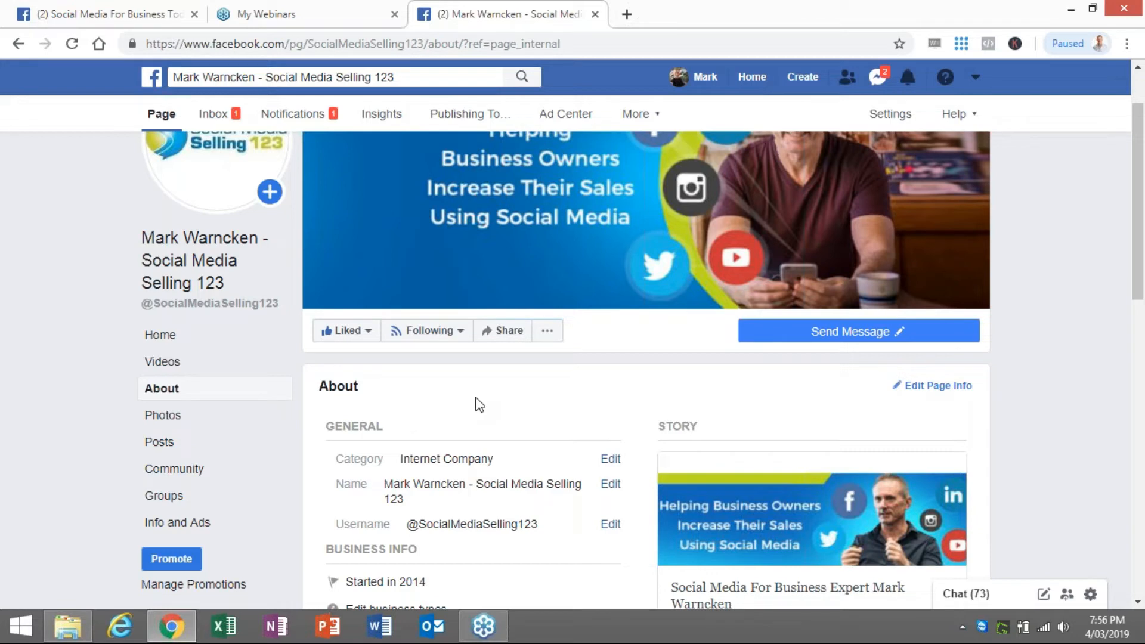
scroll(477, 403, down, 4)
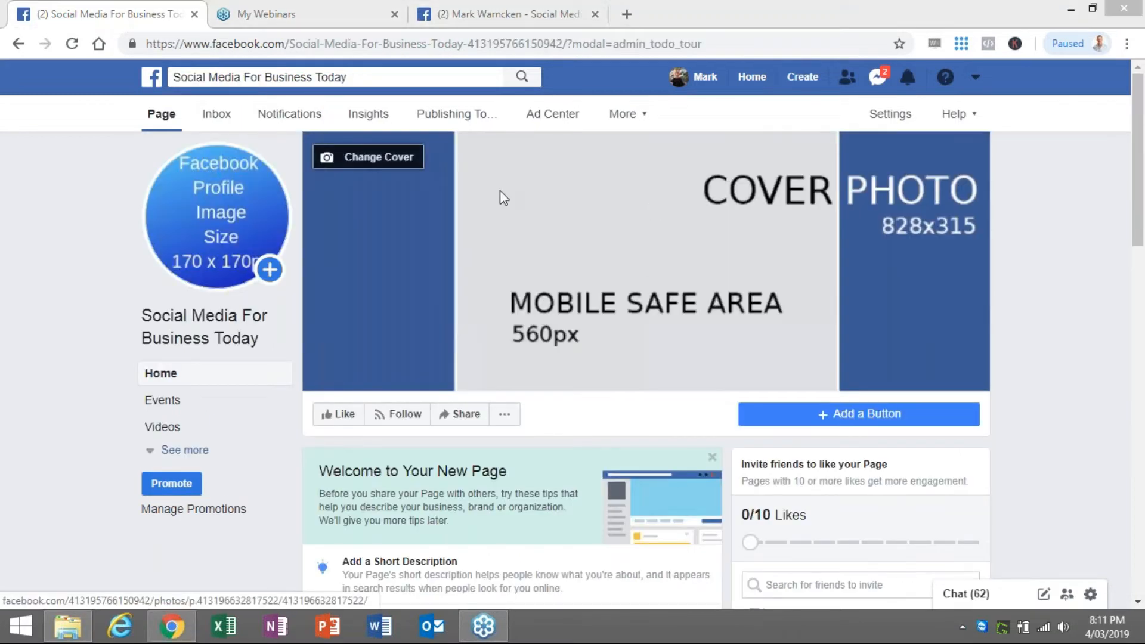
- Expand the full section list of the Social Media For Business Today page and look over its entries
click(190, 453)
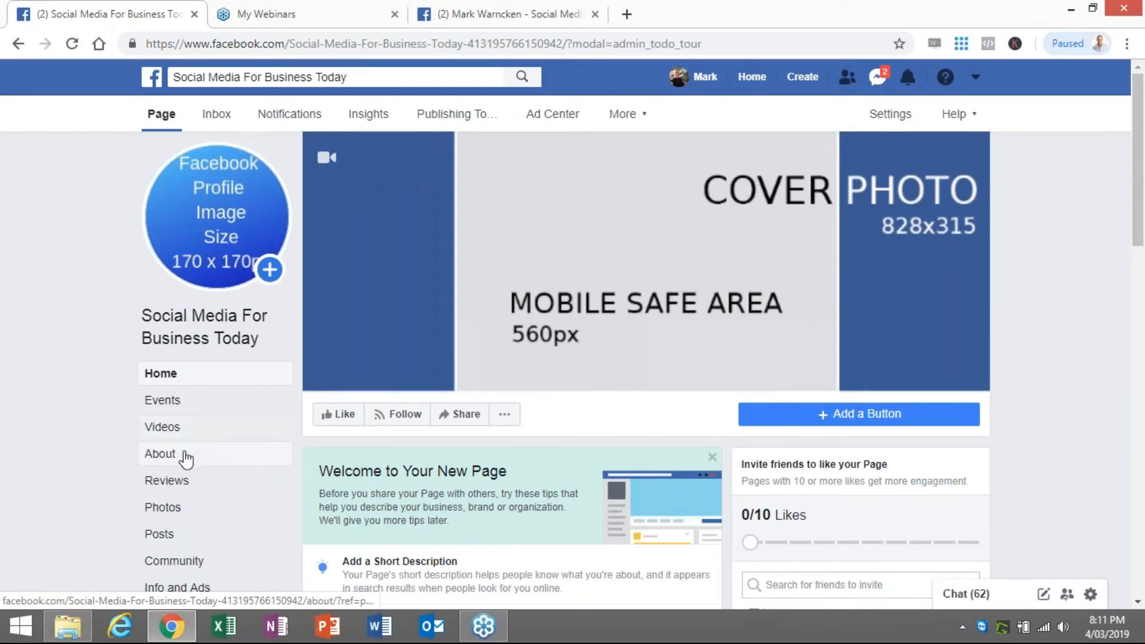
scroll(200, 456, down, 1)
scroll(203, 456, down, 1)
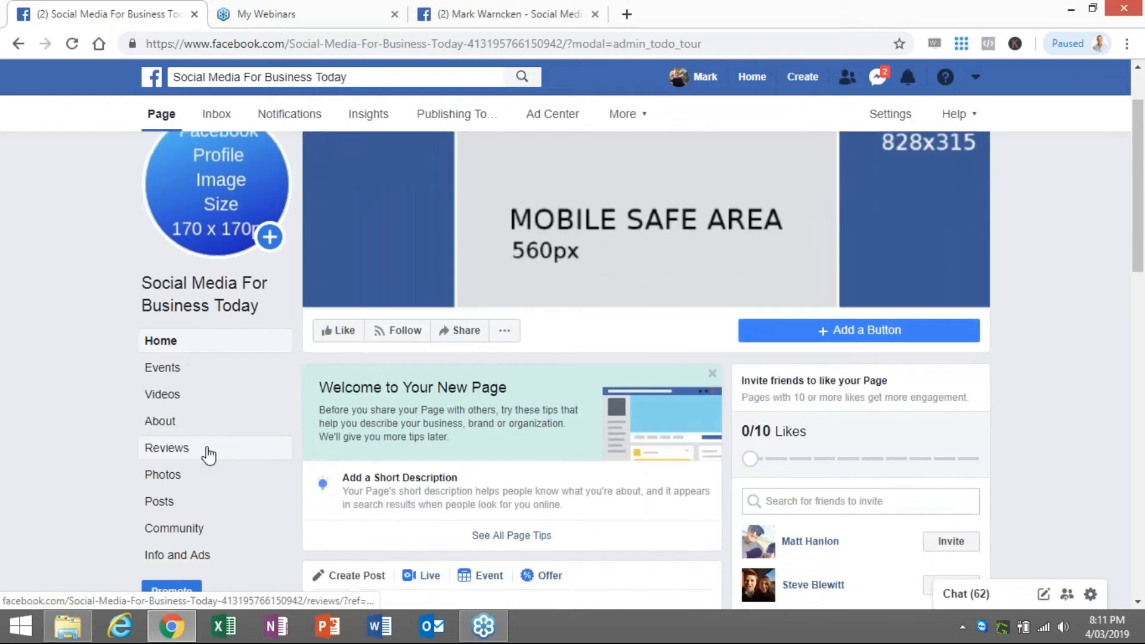
scroll(208, 455, up, 1)
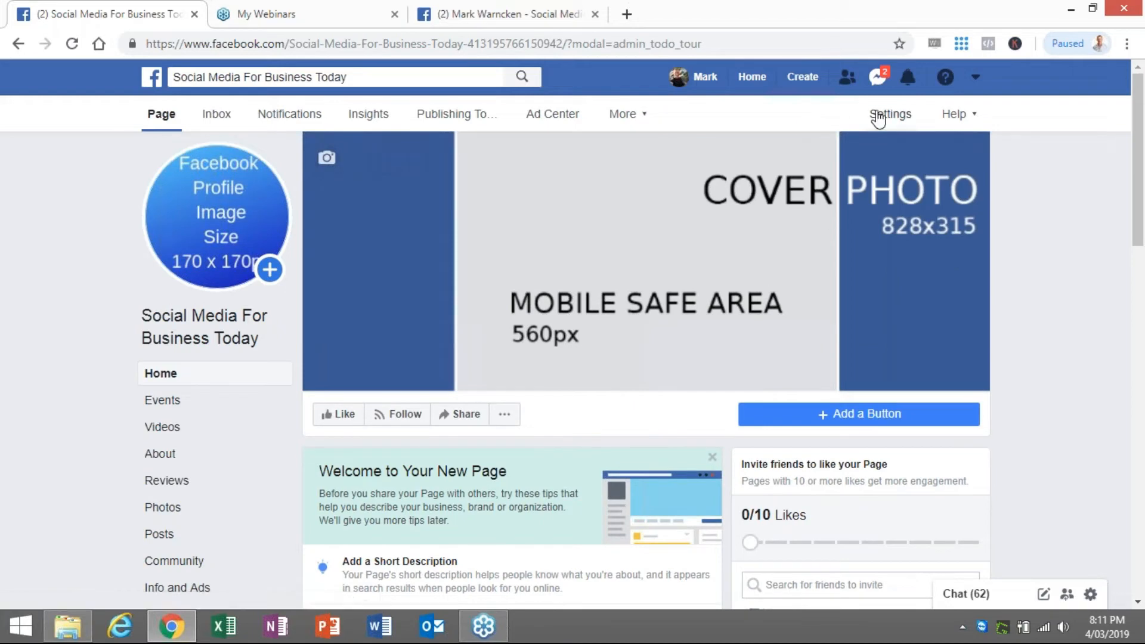
- In the page's General settings, disable posts by other people on the Page and save the change
click(892, 115)
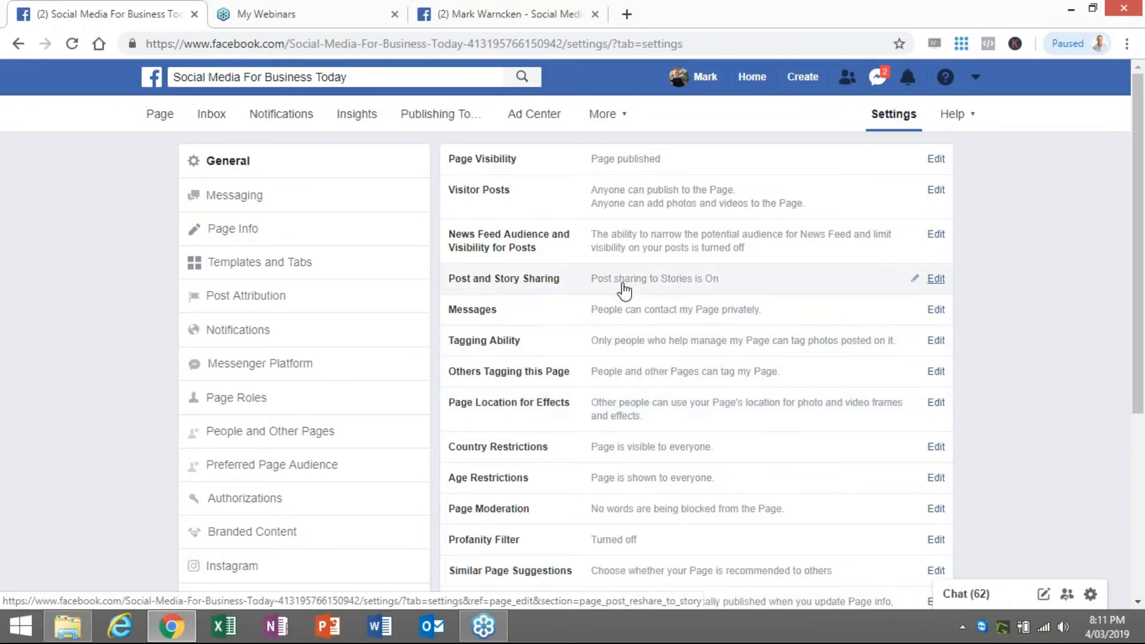
scroll(625, 291, down, 5)
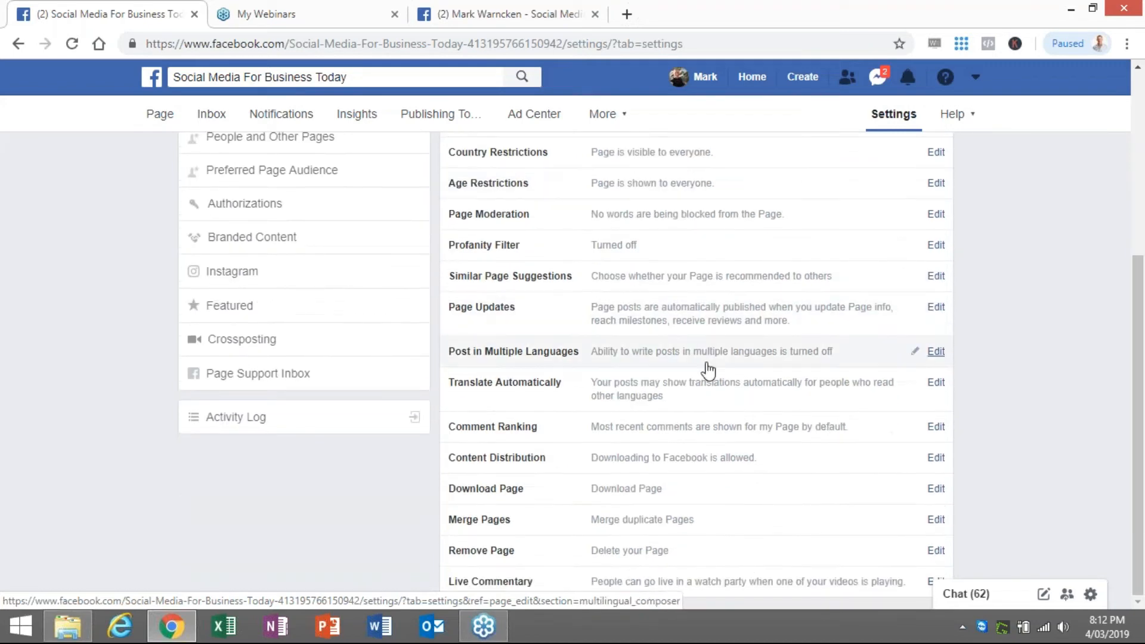
scroll(710, 372, up, 4)
scroll(720, 391, up, 1)
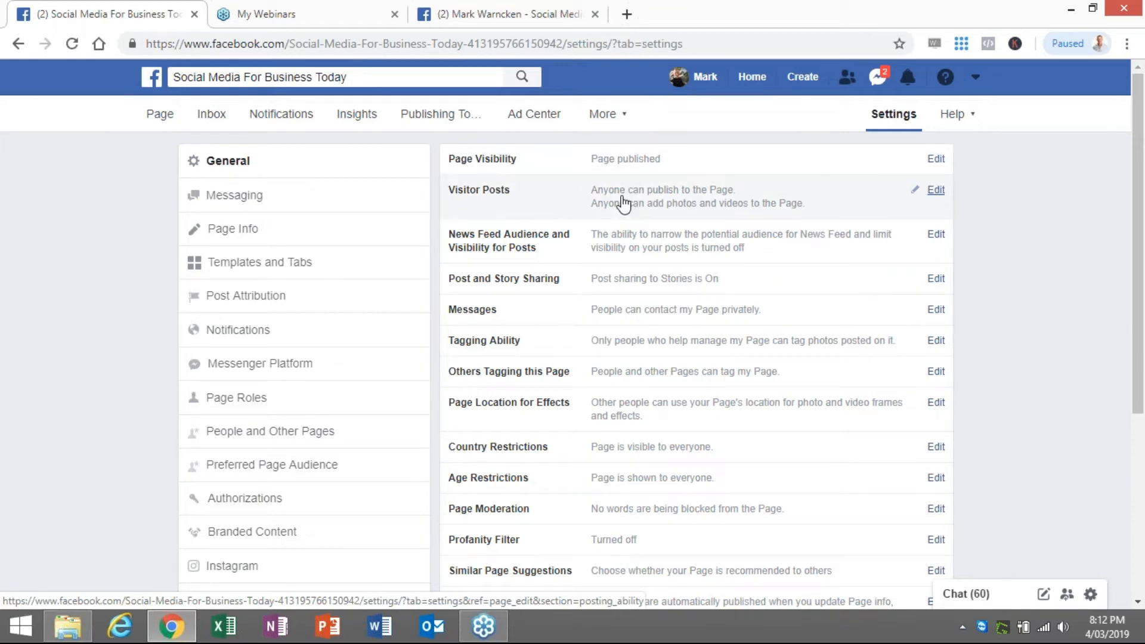
click(936, 192)
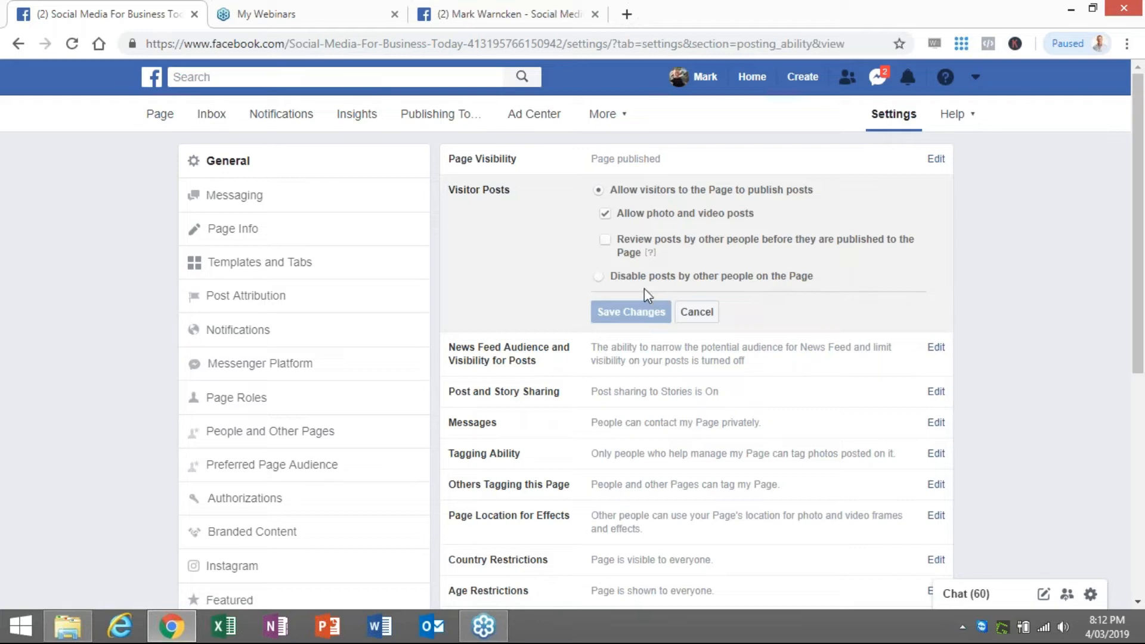
click(600, 278)
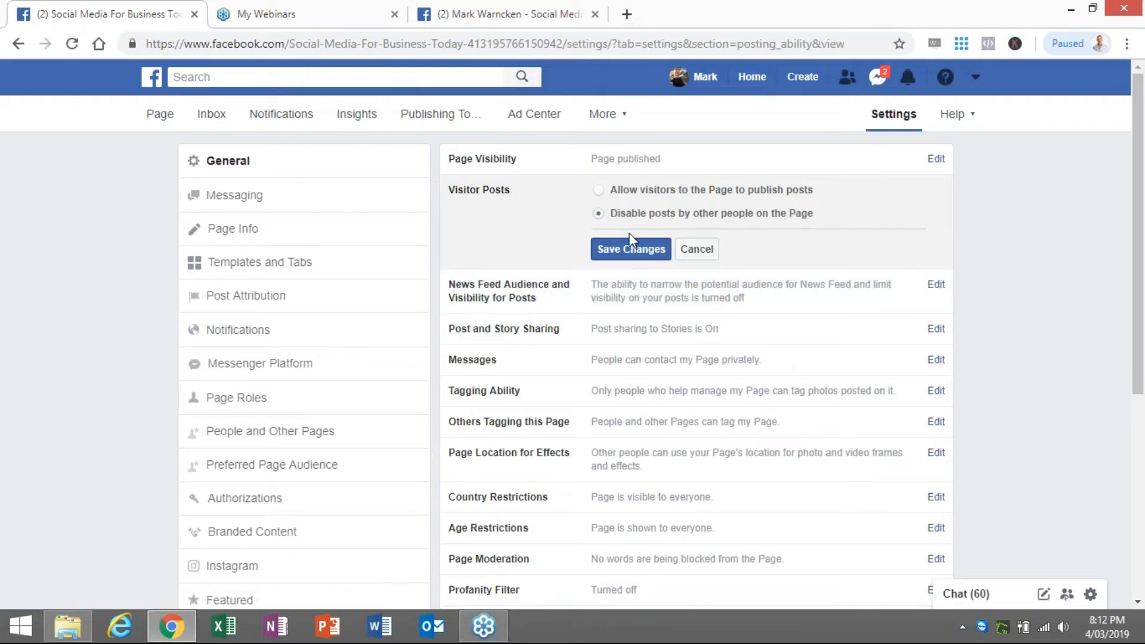
click(632, 248)
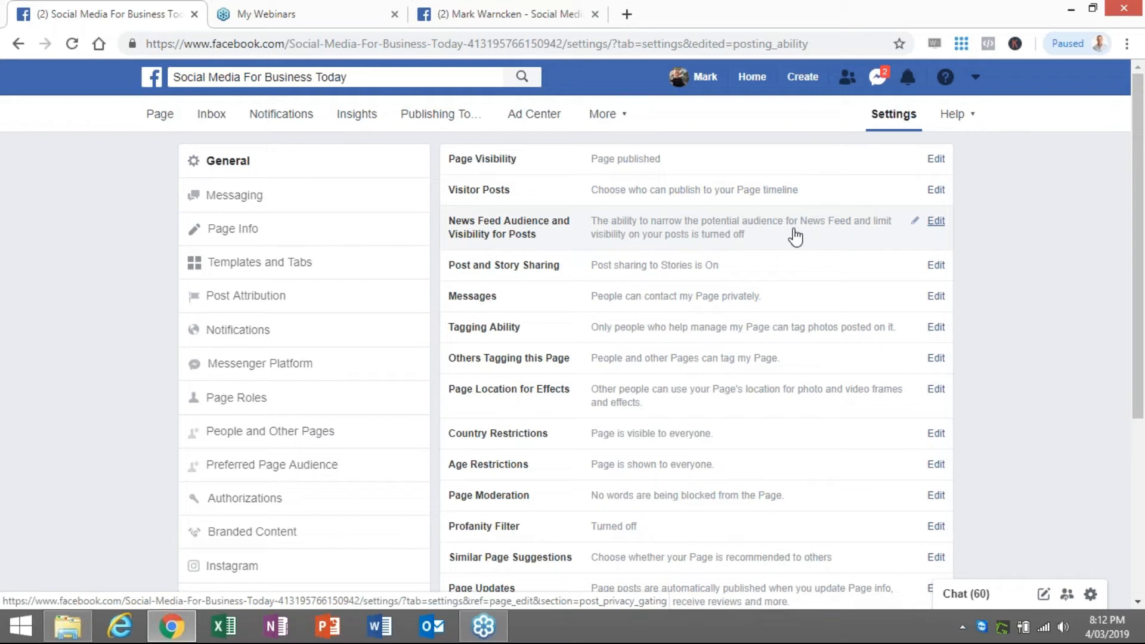
- Read the explanation of the News Feed Audience and Visibility for Posts setting, then close it without changes
click(937, 223)
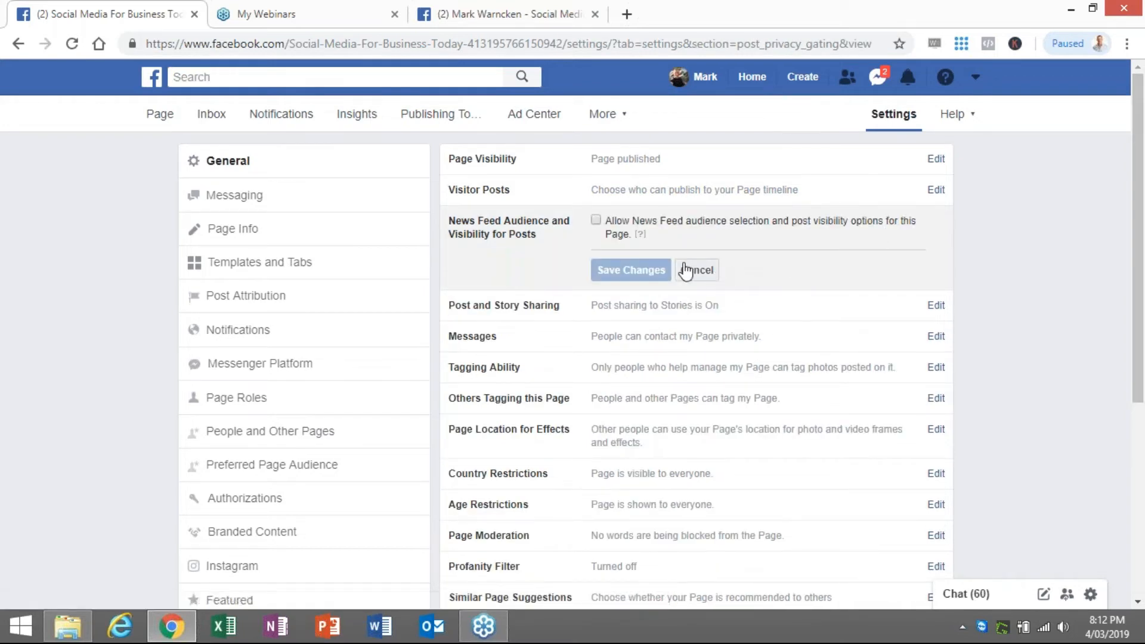
mouse_move(640, 235)
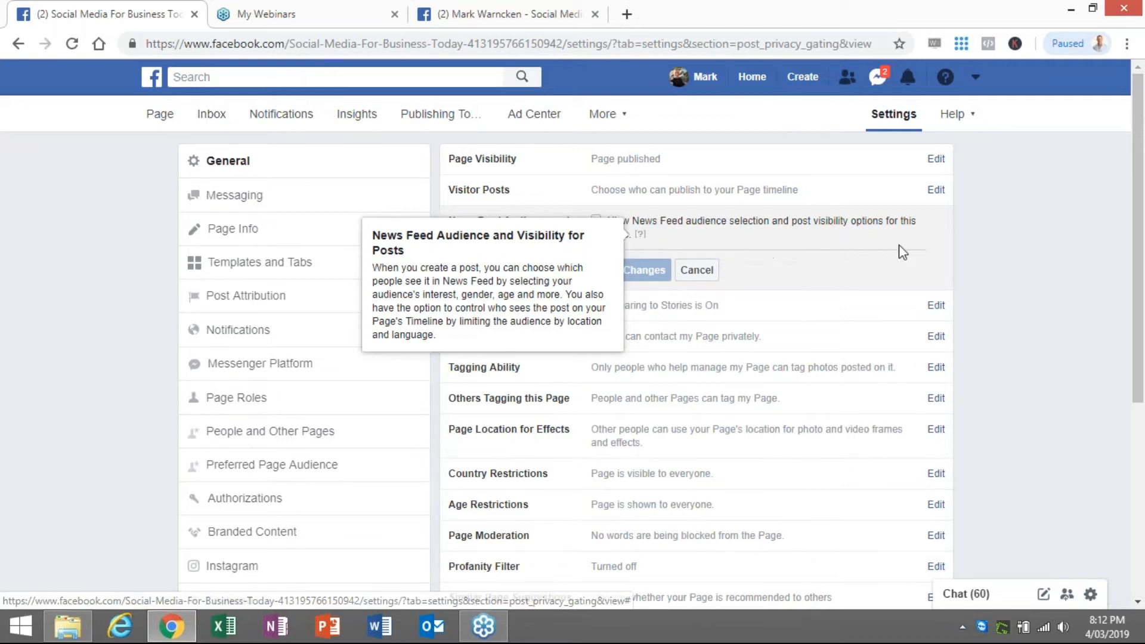
click(702, 274)
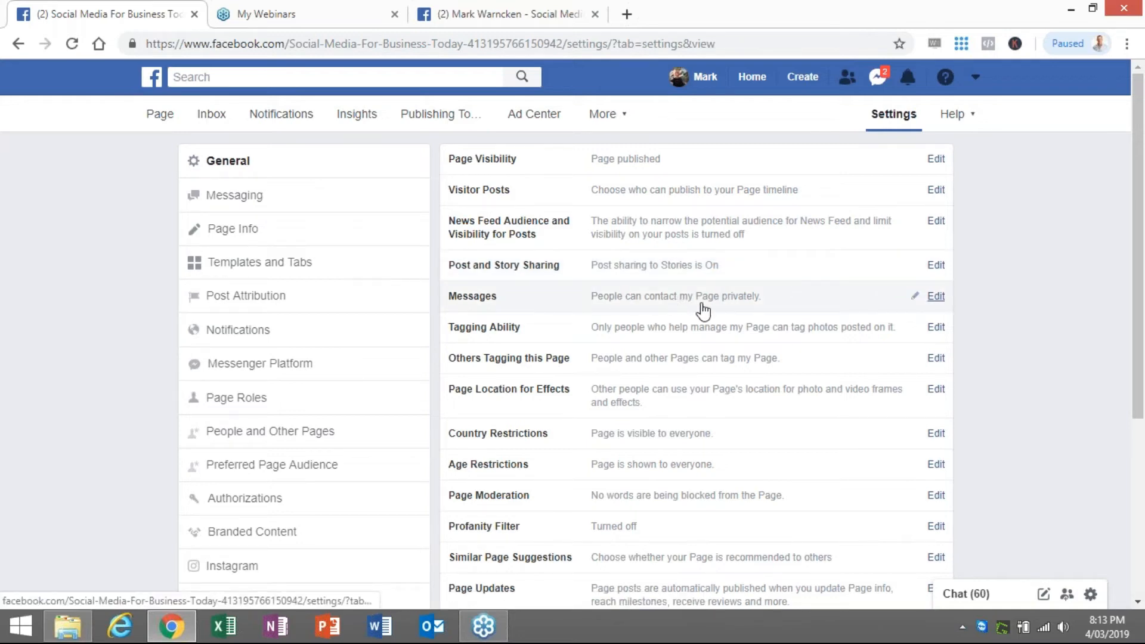
- Review the Messages and Others Tagging this Page settings, closing both without changes
click(936, 303)
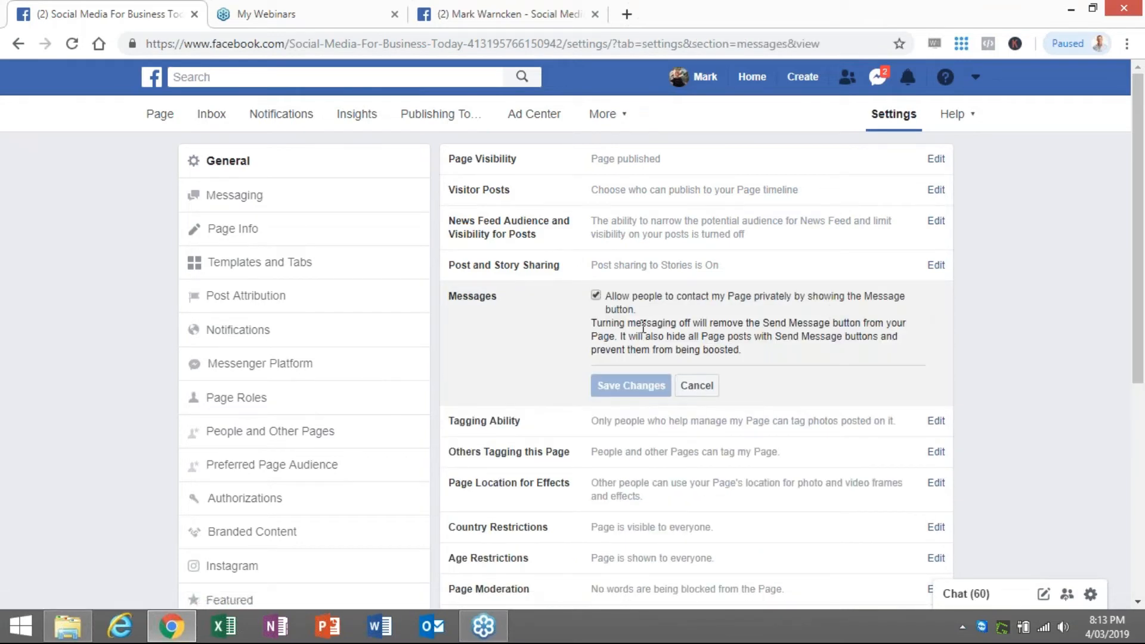
click(699, 386)
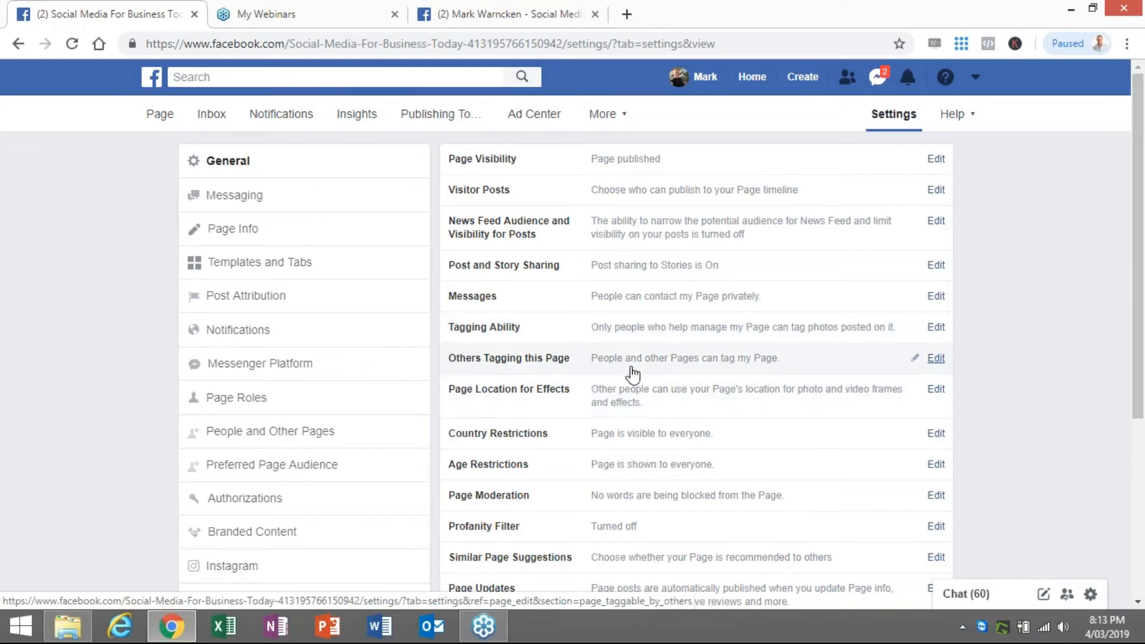
click(936, 359)
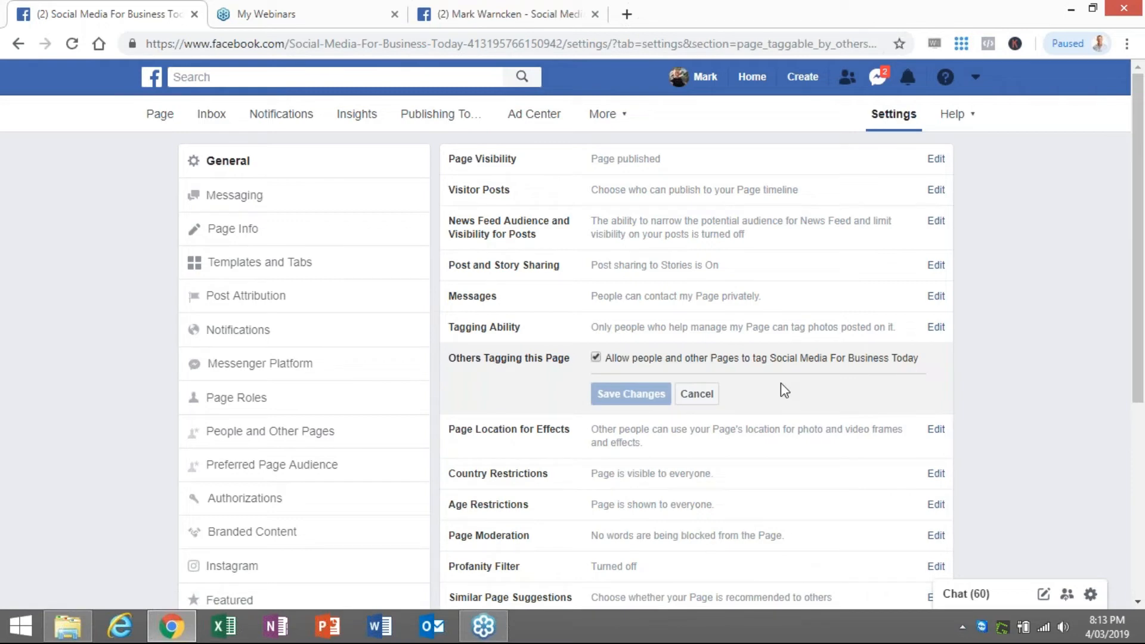
click(693, 394)
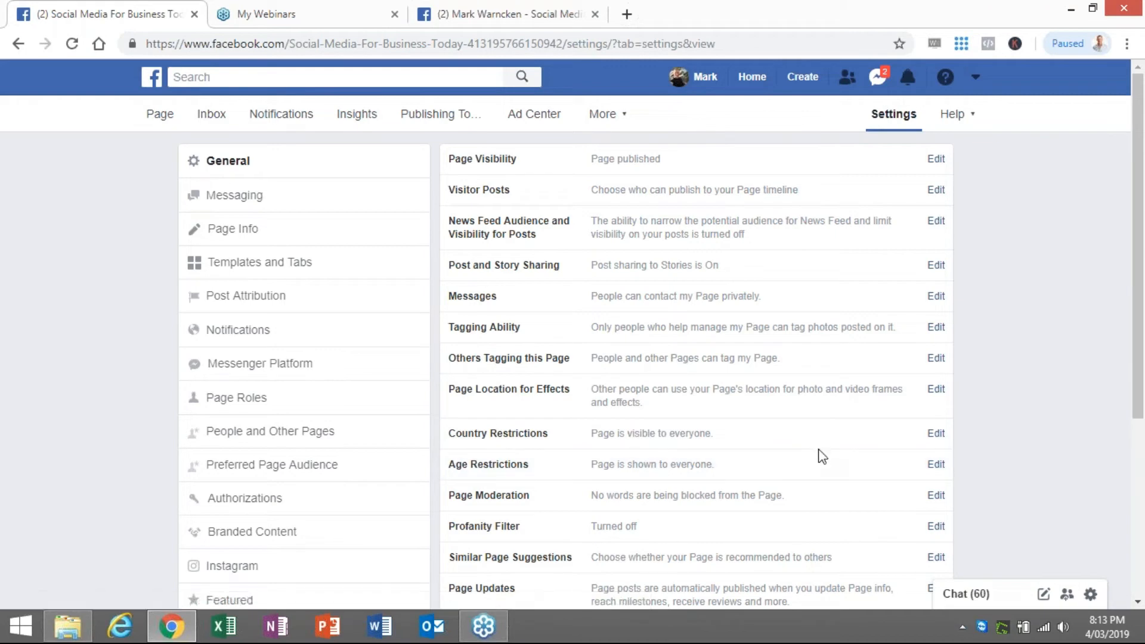
- View the Page Moderation setting for blocking words or phrases and close it without changes
scroll(817, 456, down, 1)
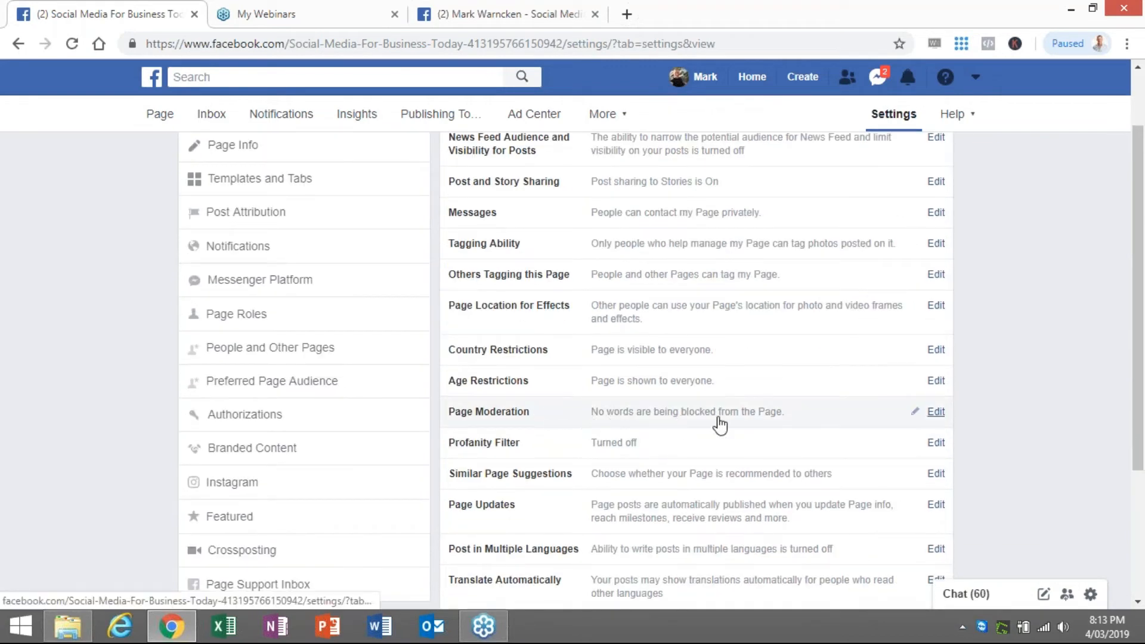
click(941, 416)
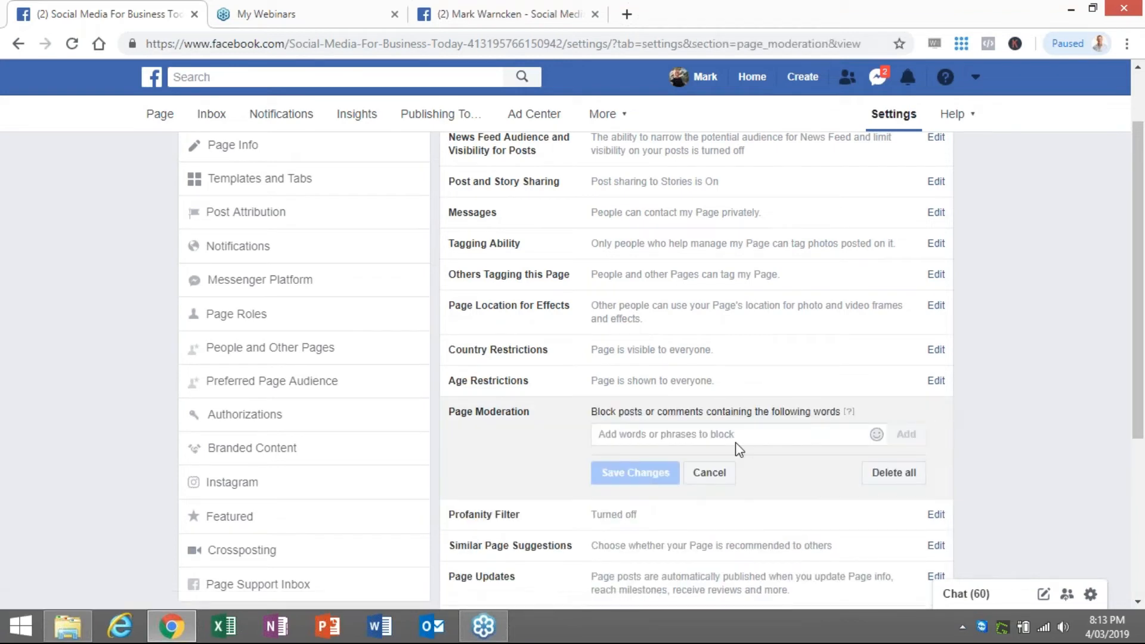
click(715, 477)
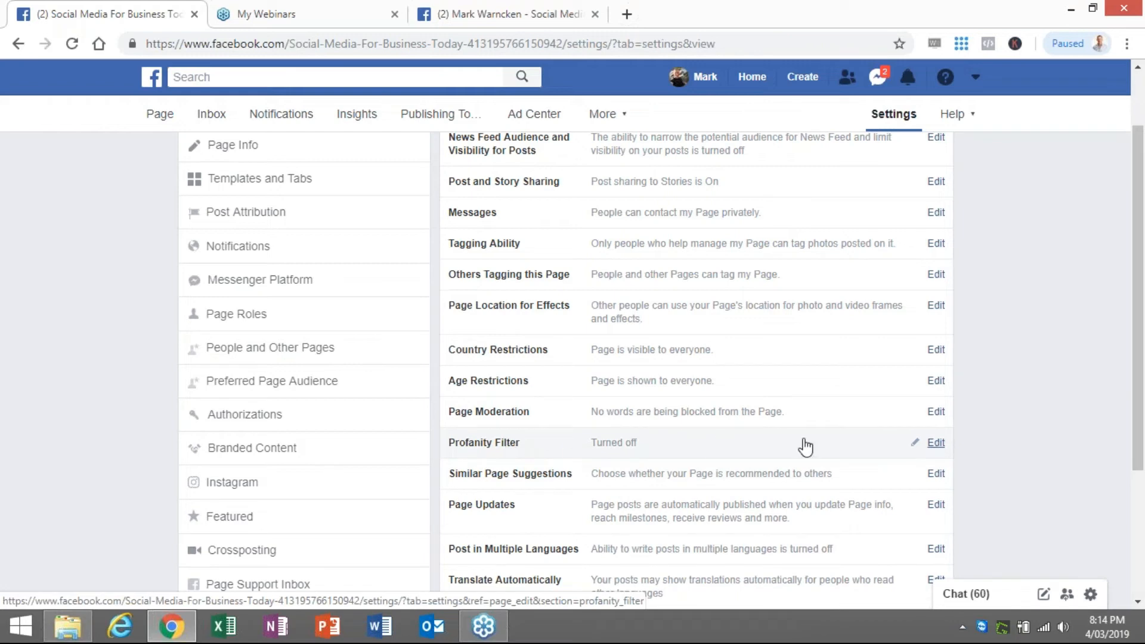
- Set the page's Profanity Filter to Strong and save the change
click(936, 445)
click(639, 448)
click(612, 487)
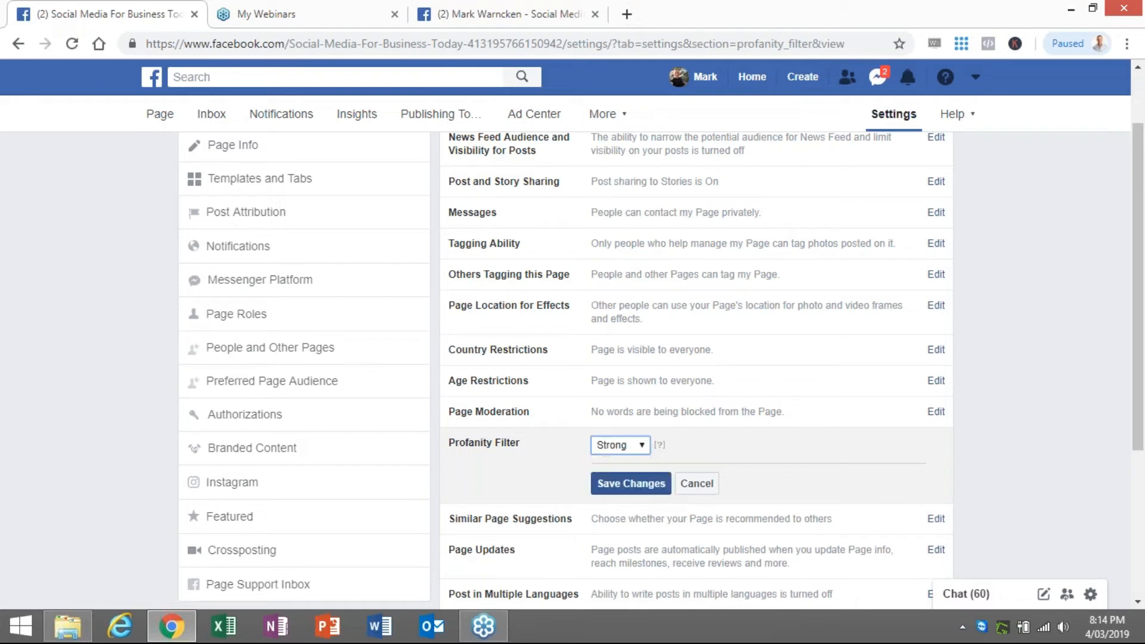
click(628, 484)
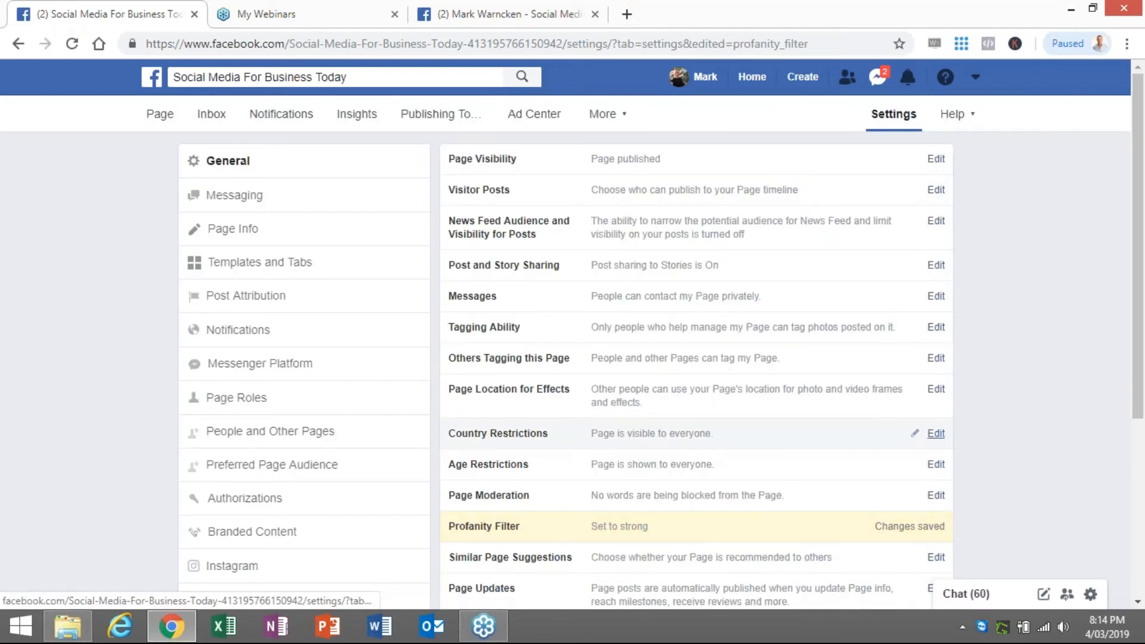
- Look through the remaining General settings, from Similar Page Suggestions to Live Commentary
scroll(835, 431, down, 3)
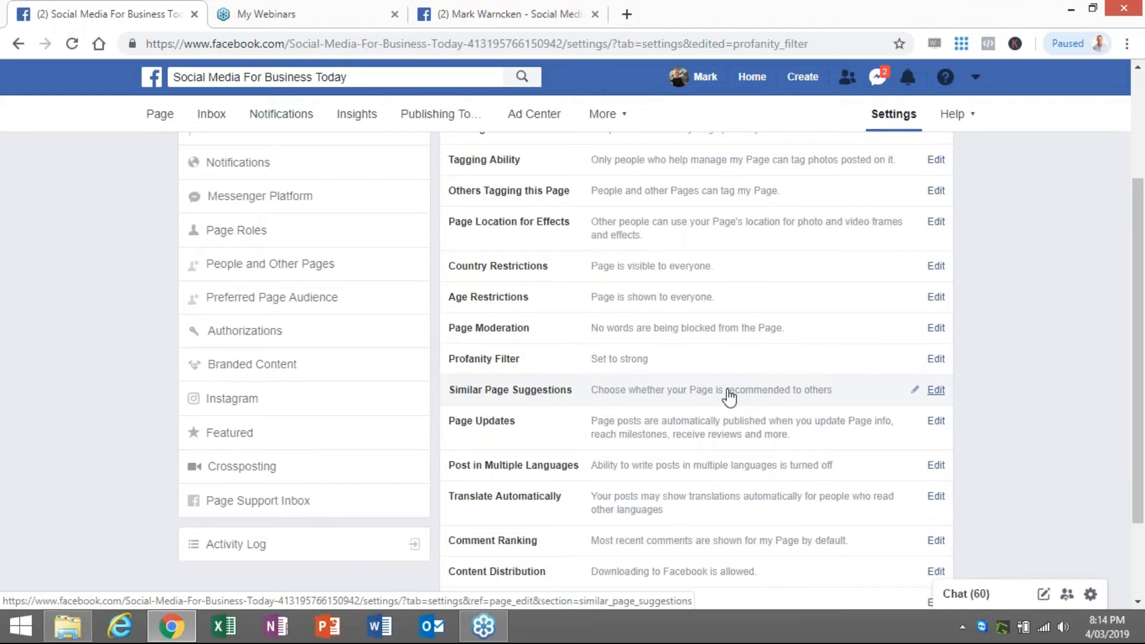
scroll(728, 395, down, 2)
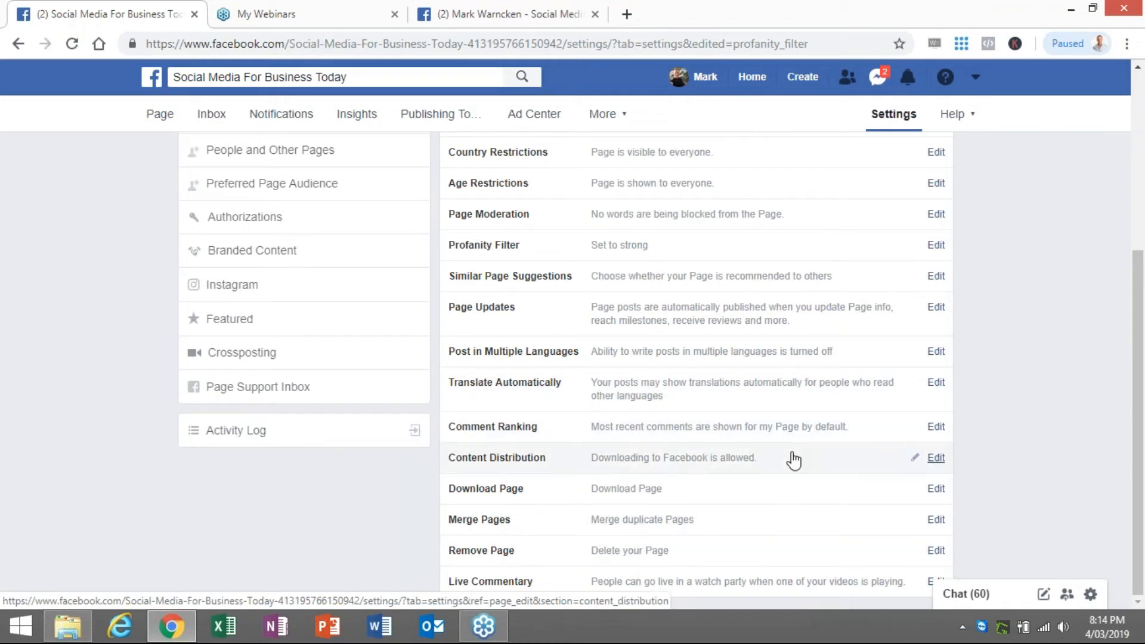
scroll(793, 459, up, 5)
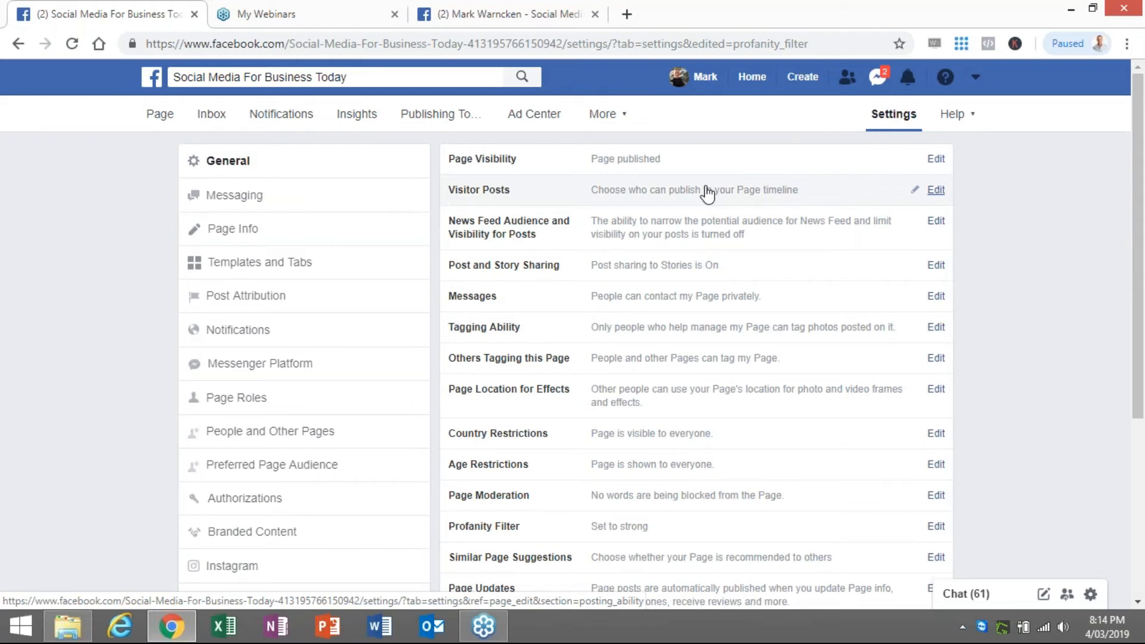
- Review the Messaging settings and the Page Info details of the page
click(237, 195)
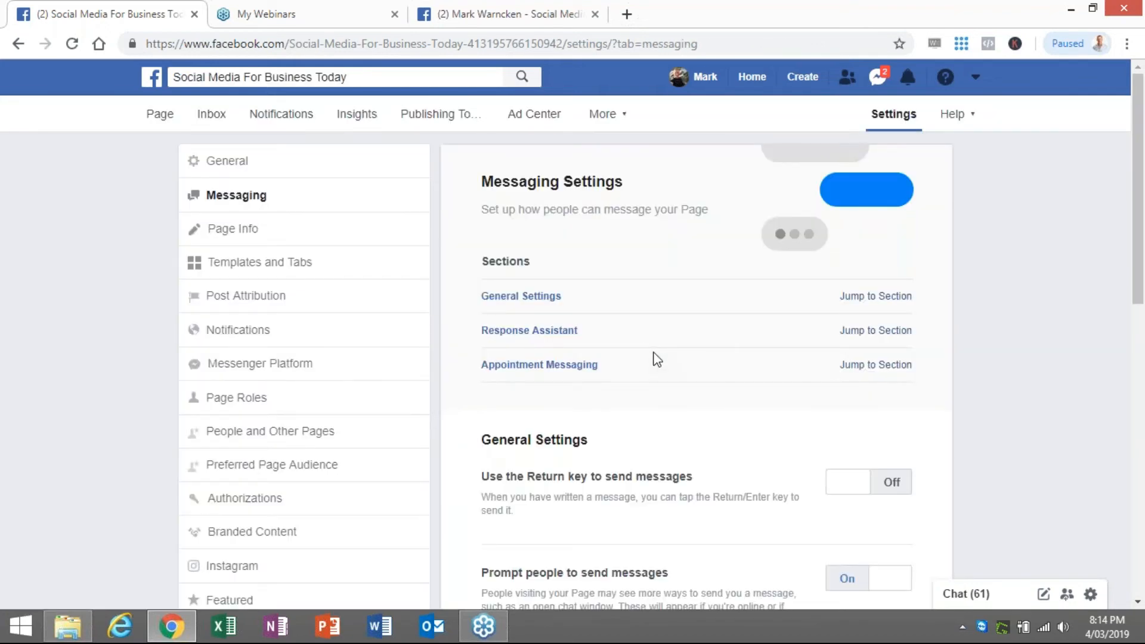
scroll(657, 360, down, 2)
scroll(656, 391, down, 2)
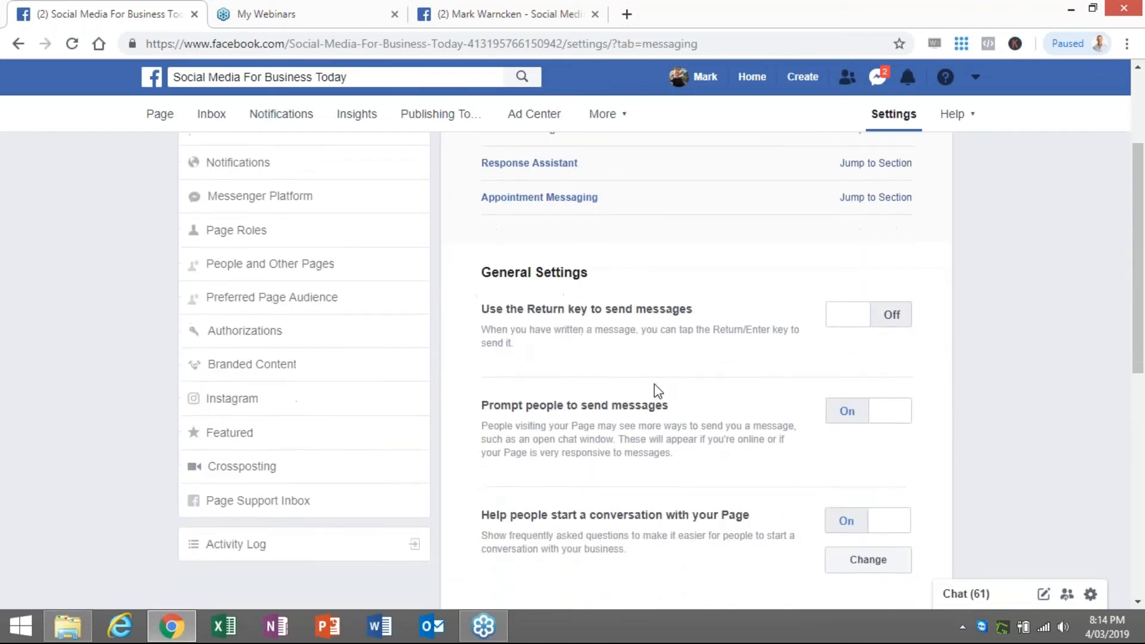
scroll(568, 364, up, 4)
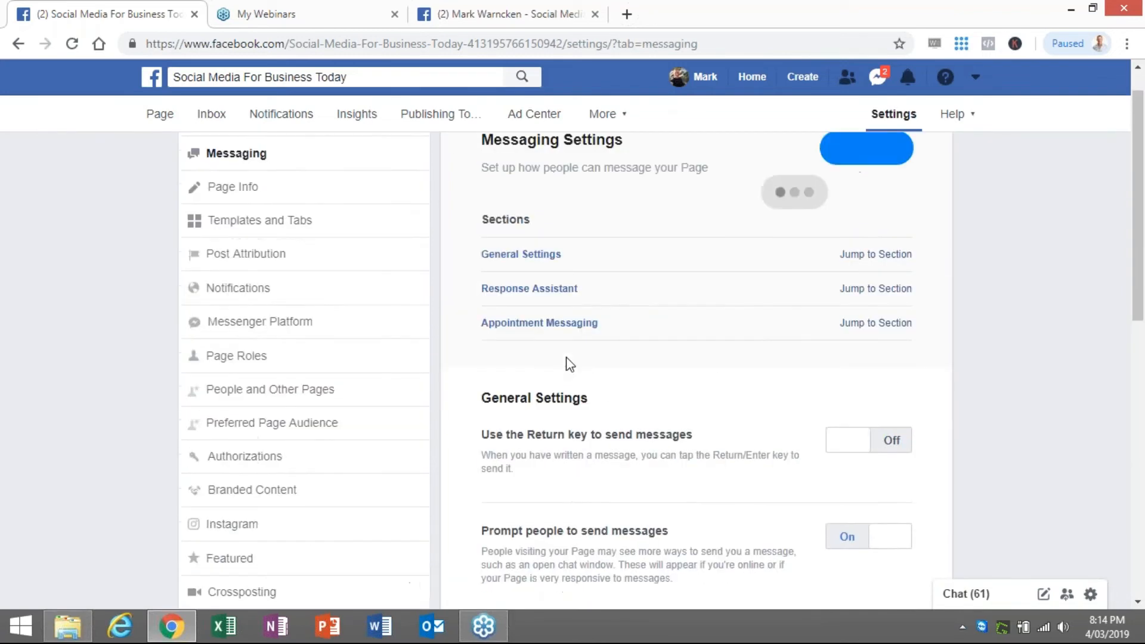
click(250, 231)
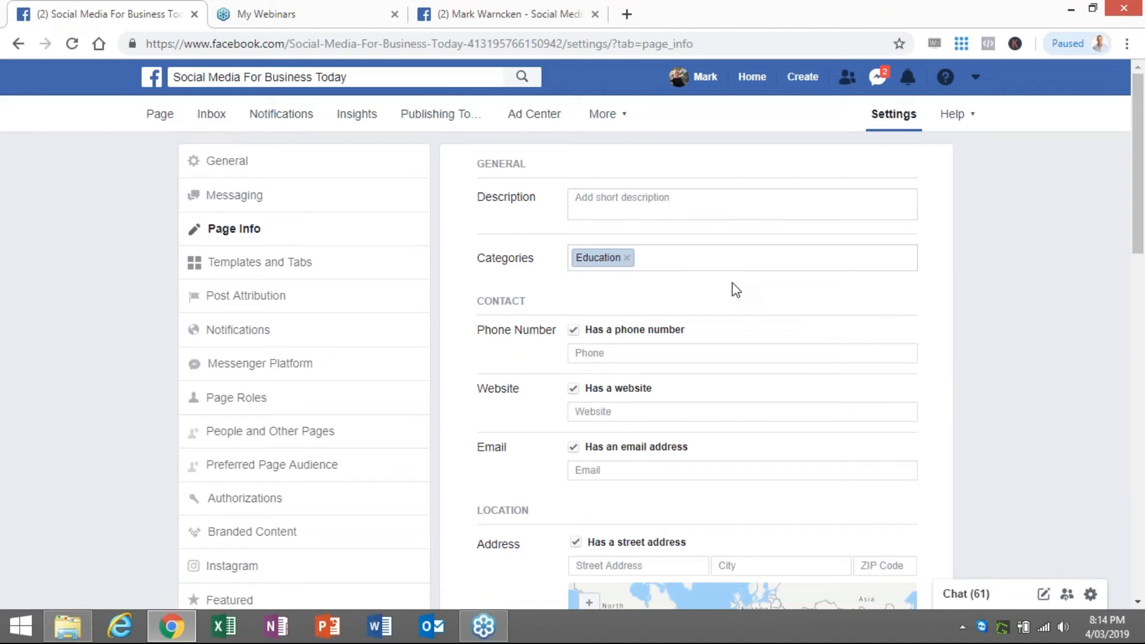
- Reorder the page's tabs in Templates and Tabs so that Videos, About and Photos come directly after Home
click(247, 266)
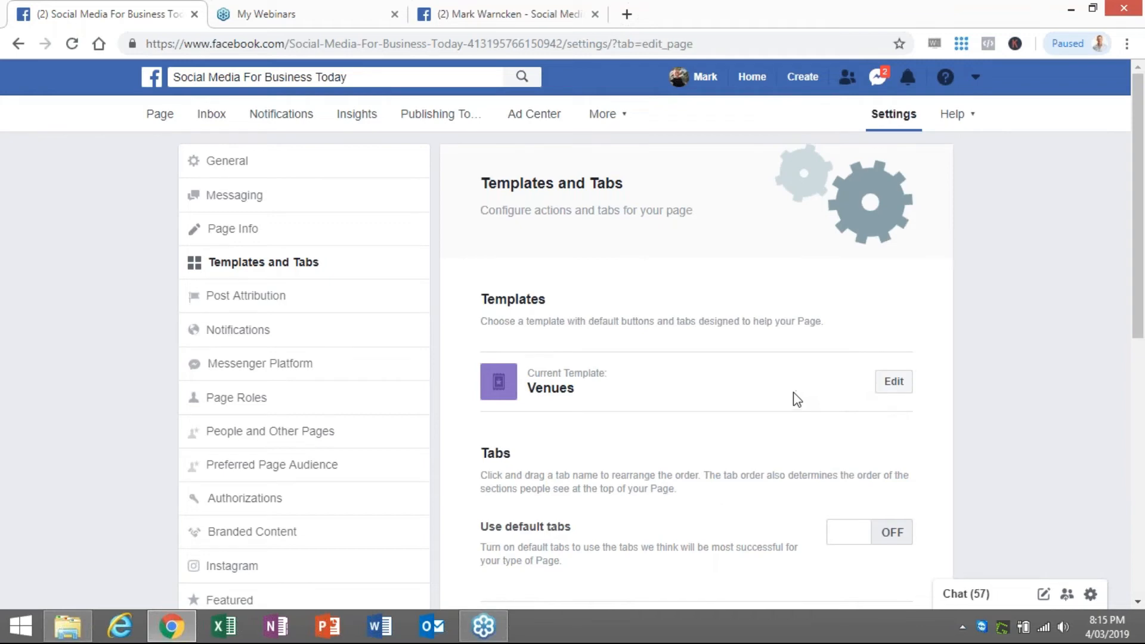
scroll(796, 398, down, 1)
scroll(696, 369, down, 1)
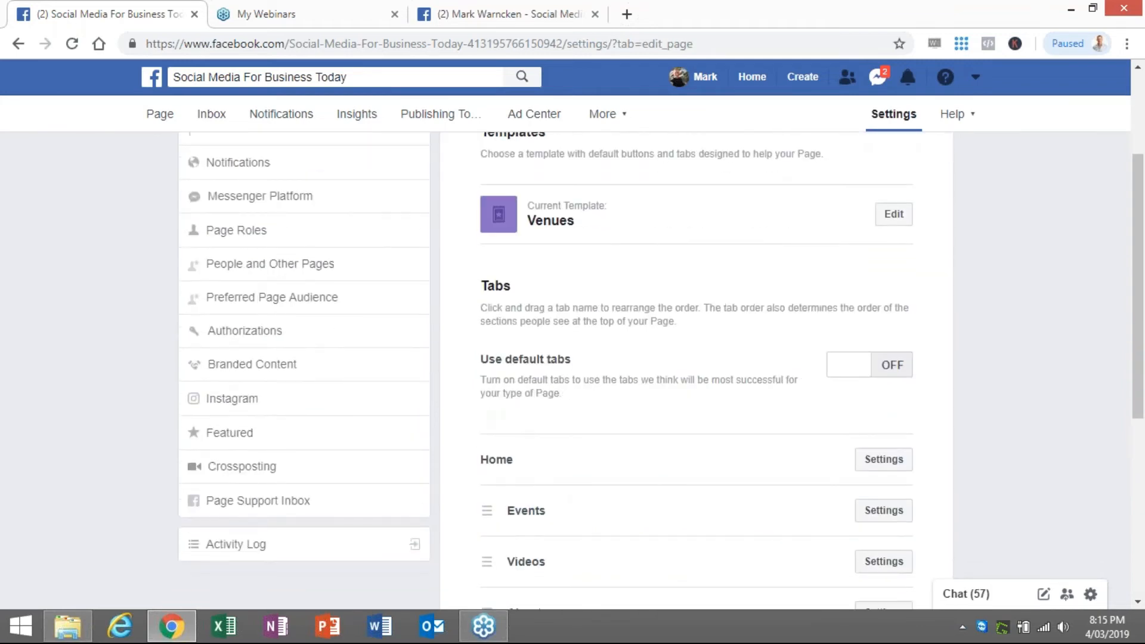
scroll(693, 396, down, 2)
drag(491, 451, 492, 343)
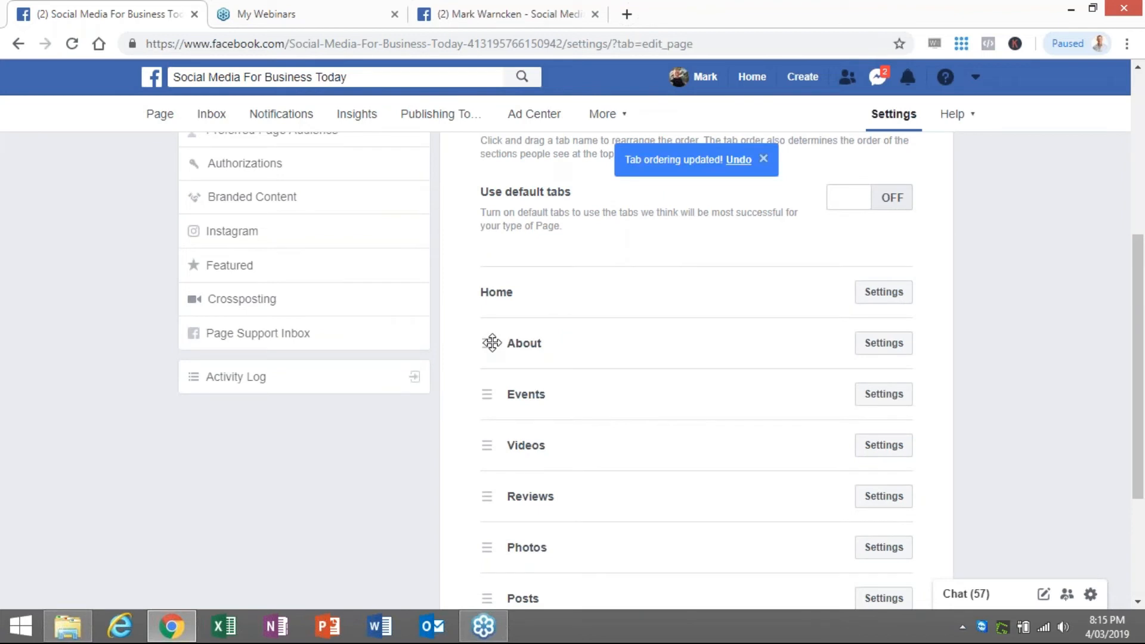
drag(486, 449, 482, 342)
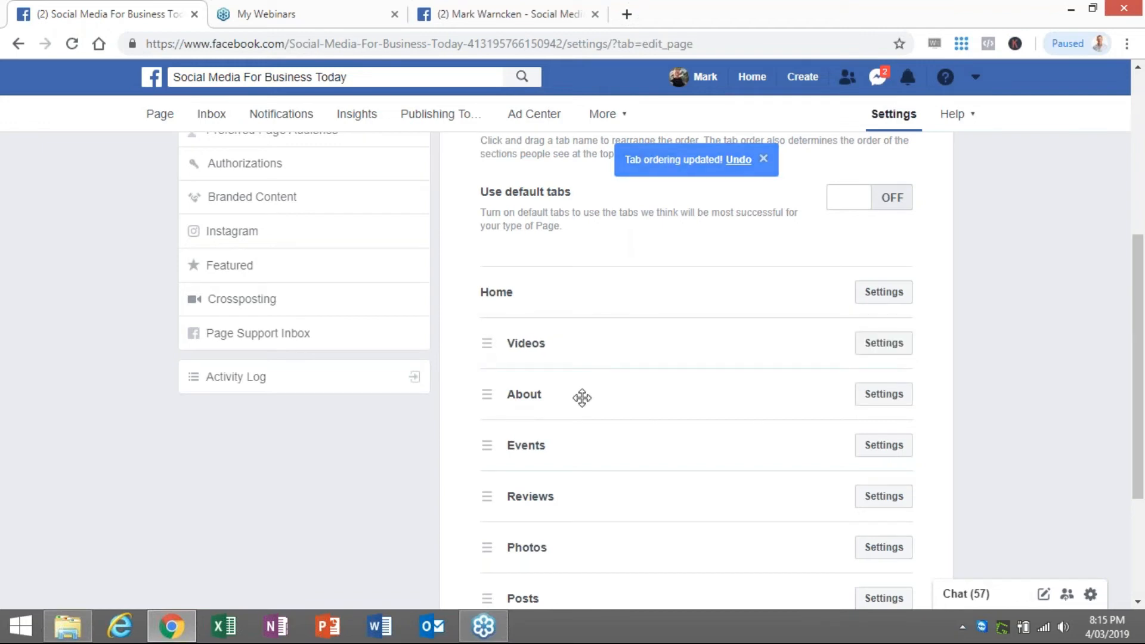
scroll(549, 478, down, 3)
drag(498, 366, 495, 278)
scroll(636, 414, up, 4)
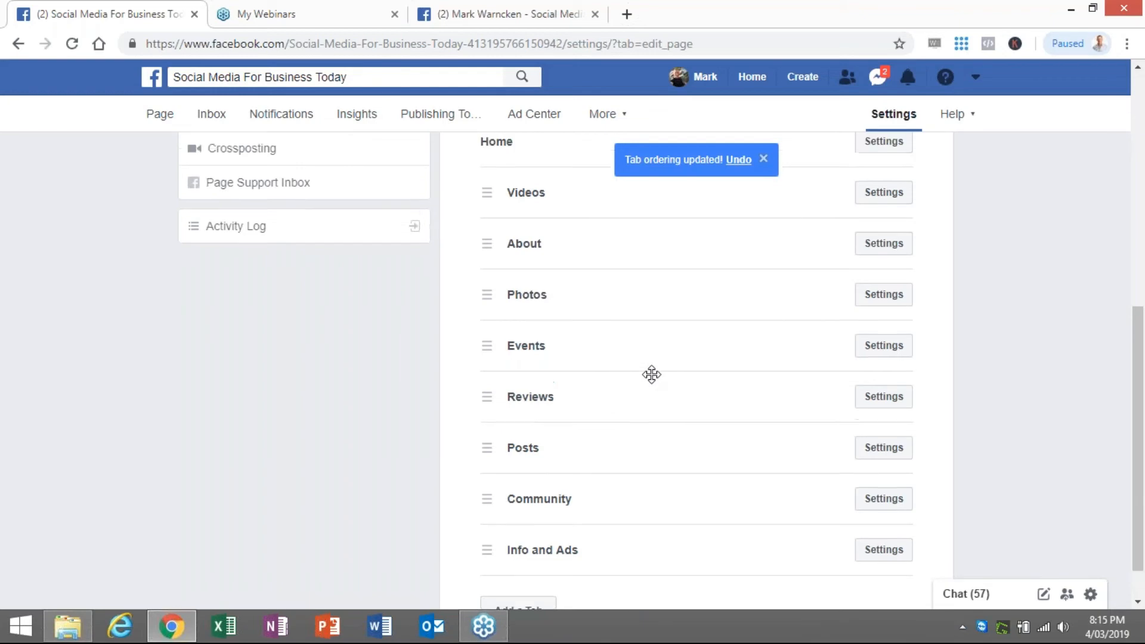
scroll(641, 352, up, 4)
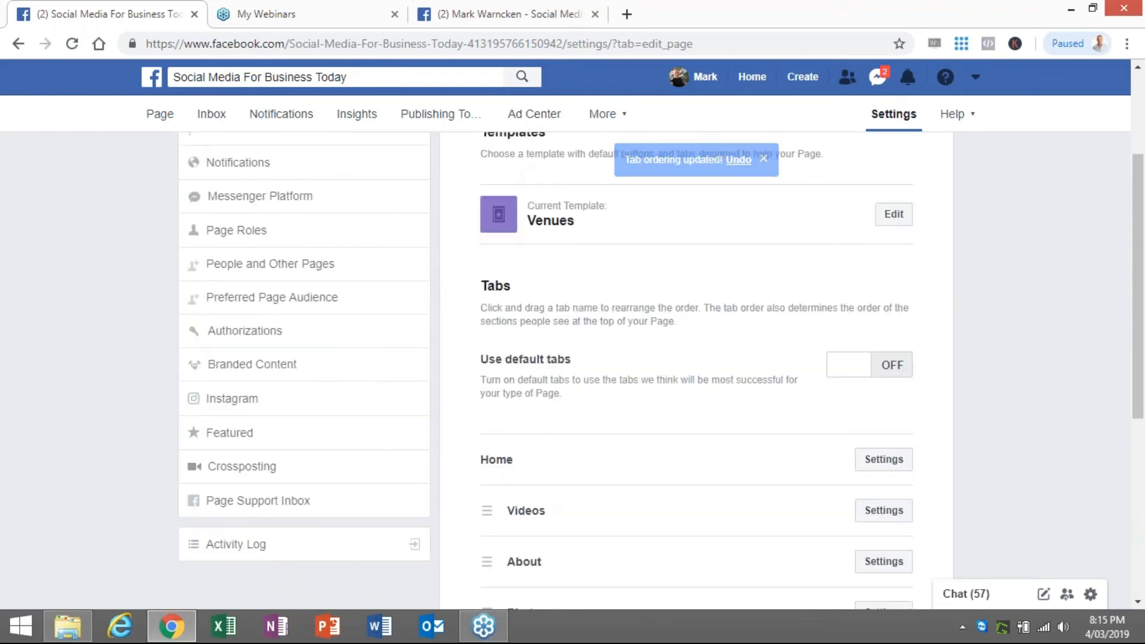
- View the tabs available to add to the page and close the list without adding any
scroll(641, 352, down, 5)
scroll(624, 417, down, 3)
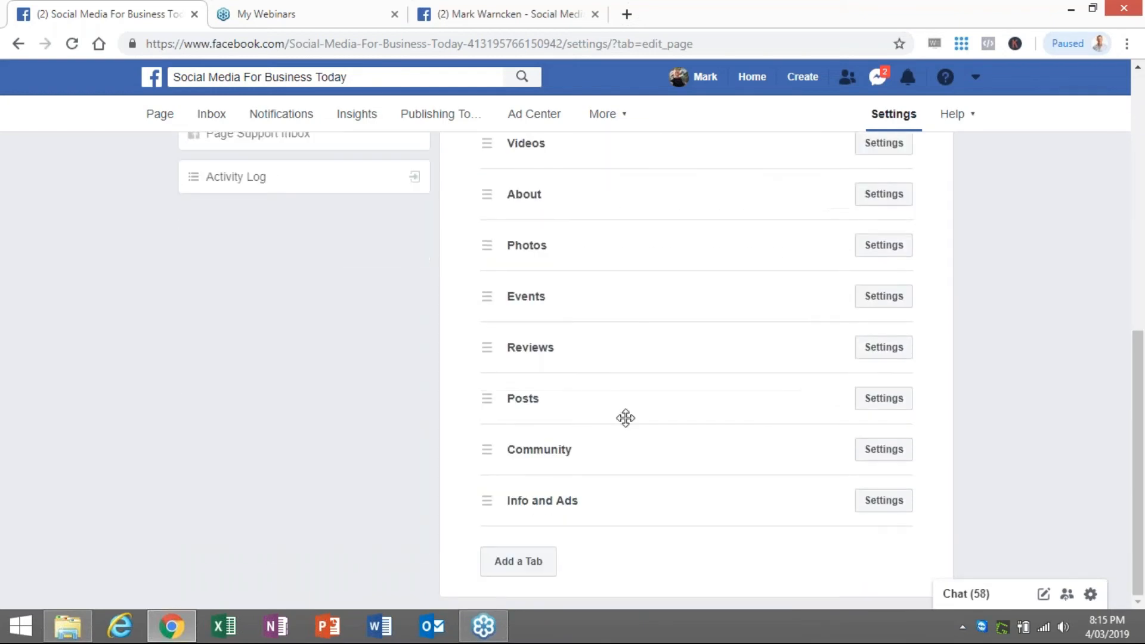
click(532, 564)
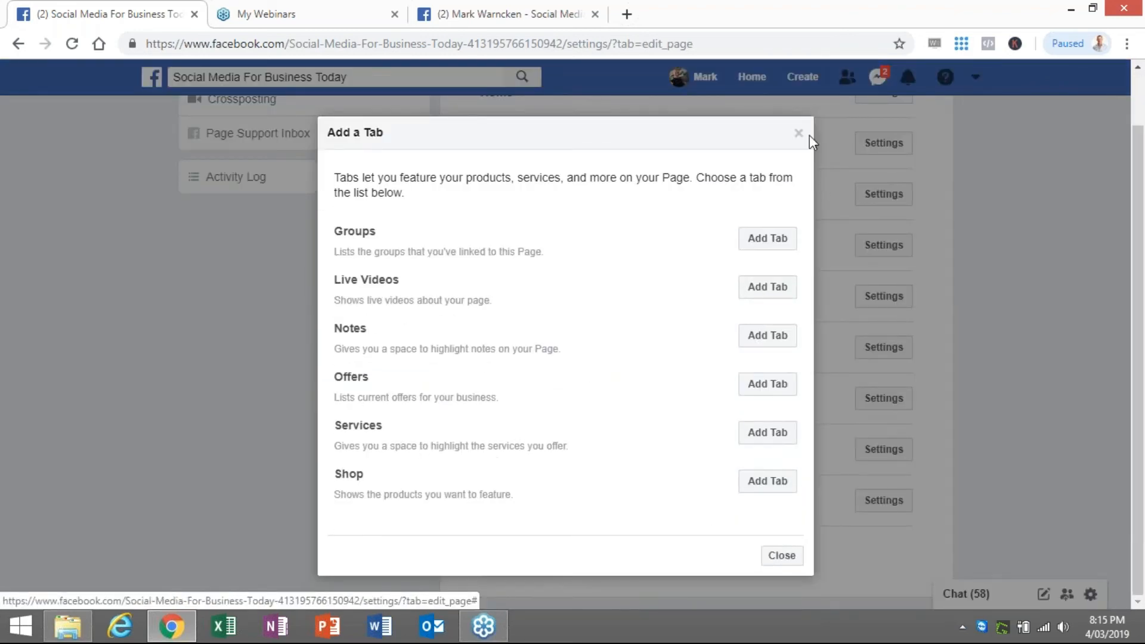
click(799, 133)
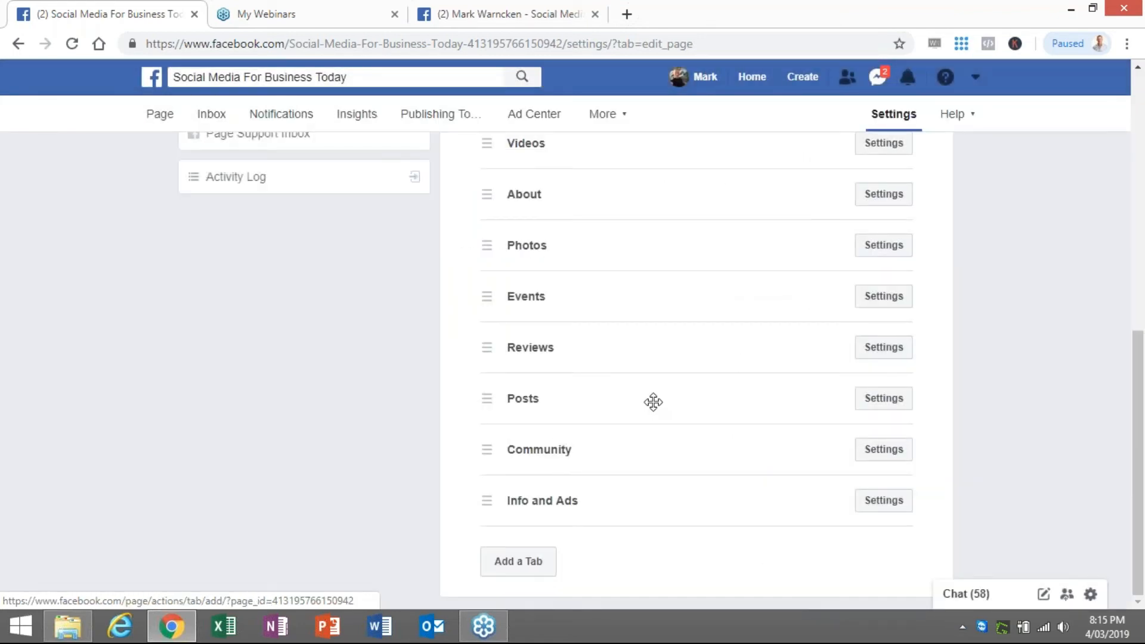
- Review the Page Roles settings, including the role options for new members and the existing page roles
scroll(653, 402, up, 1)
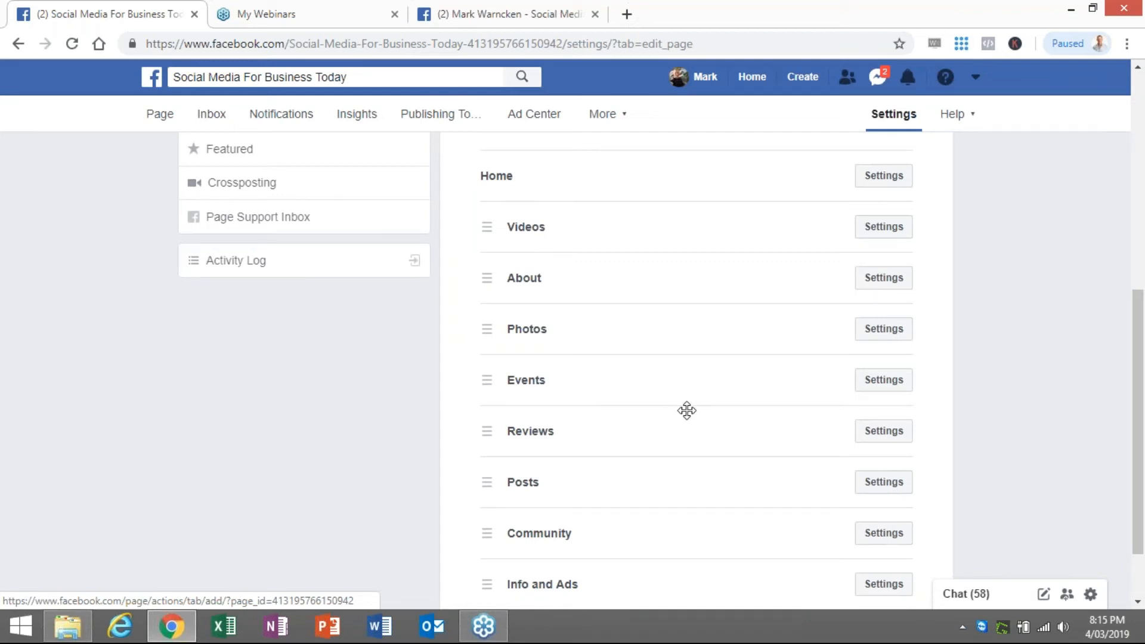
scroll(687, 411, up, 4)
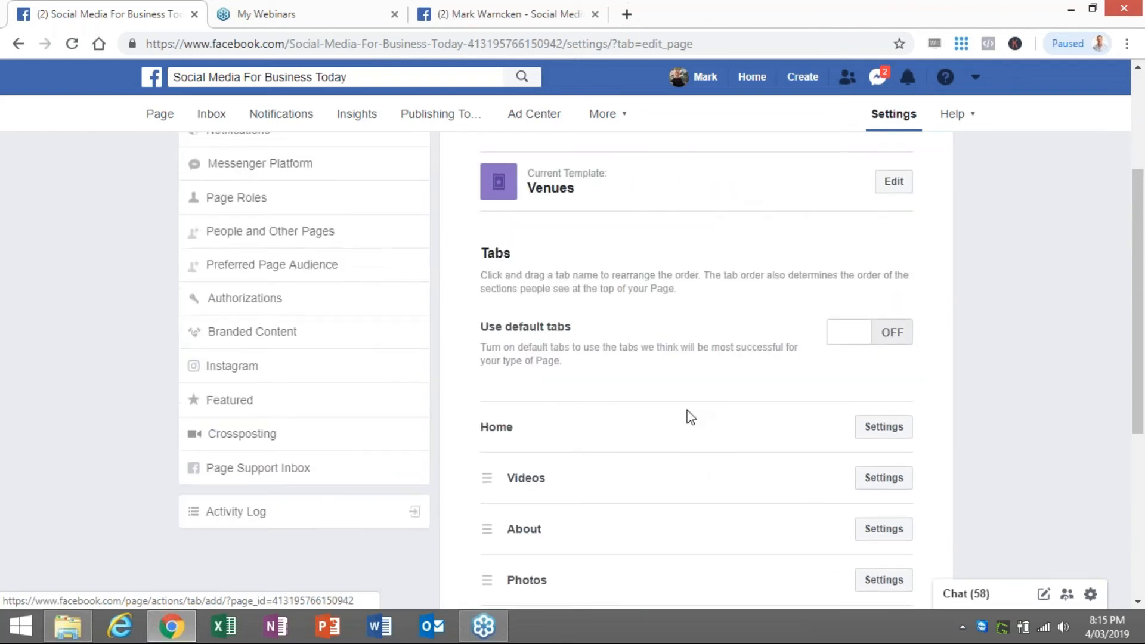
scroll(685, 414, up, 1)
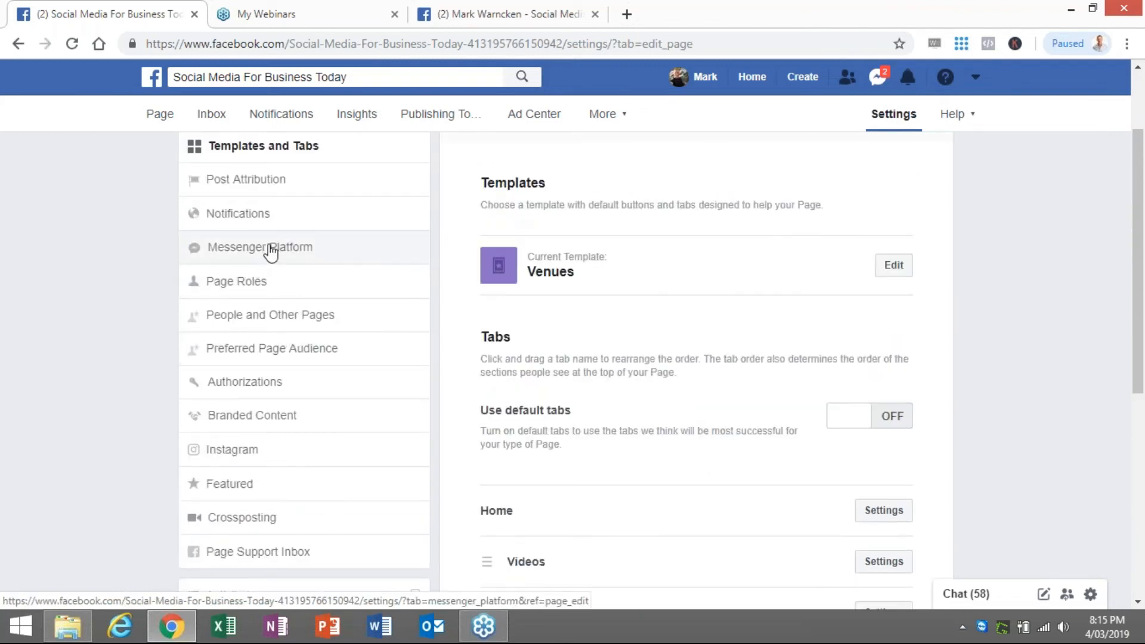
click(243, 285)
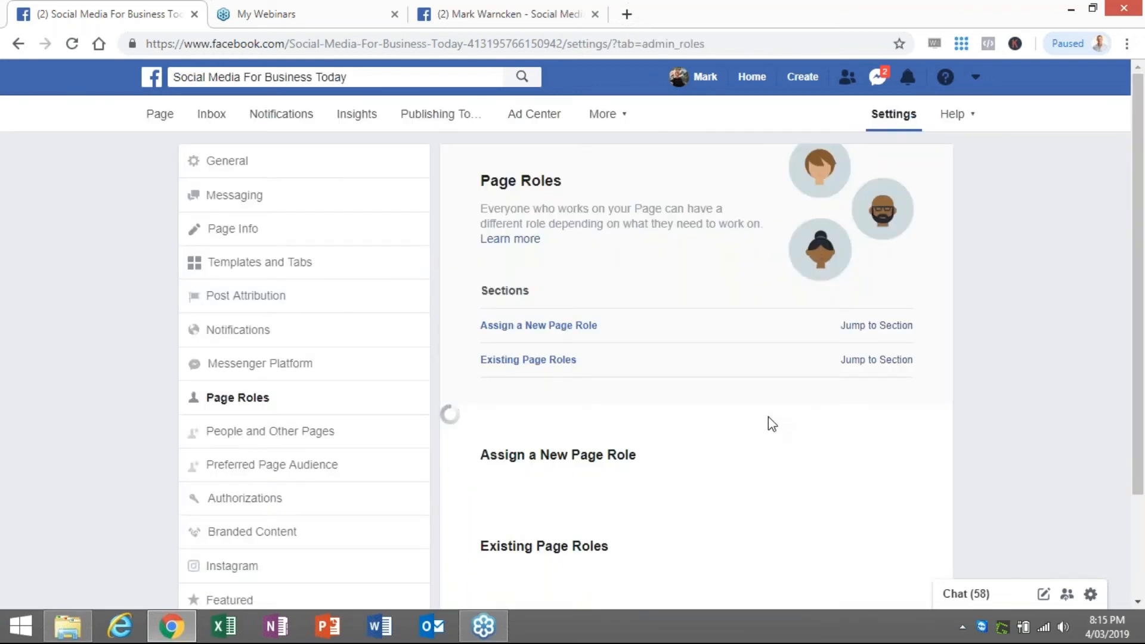
scroll(763, 420, down, 3)
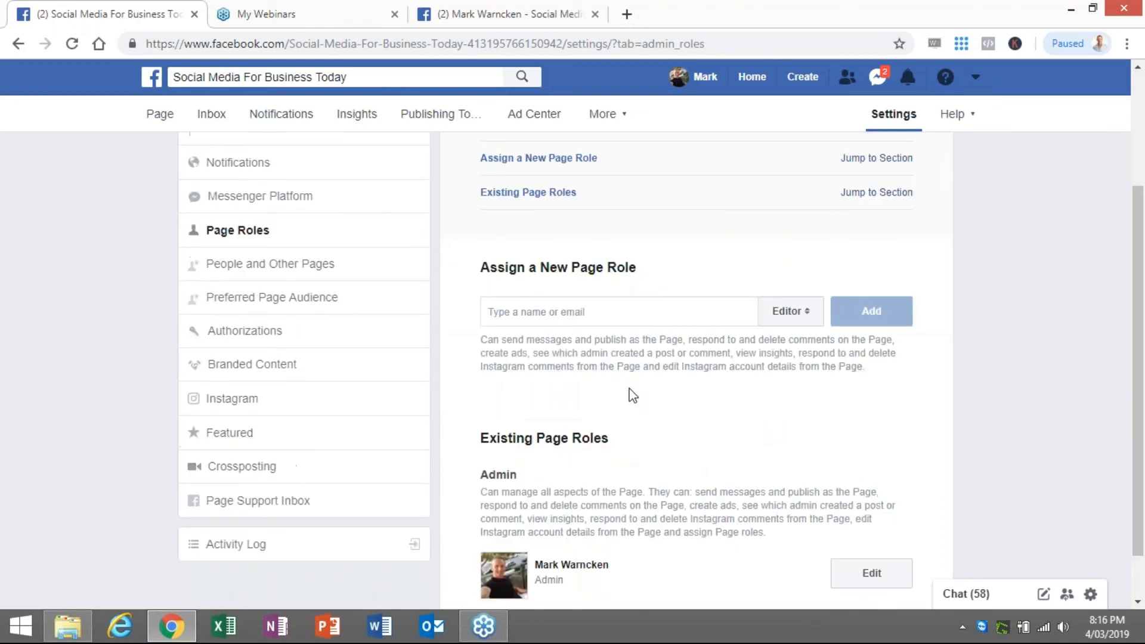
click(791, 312)
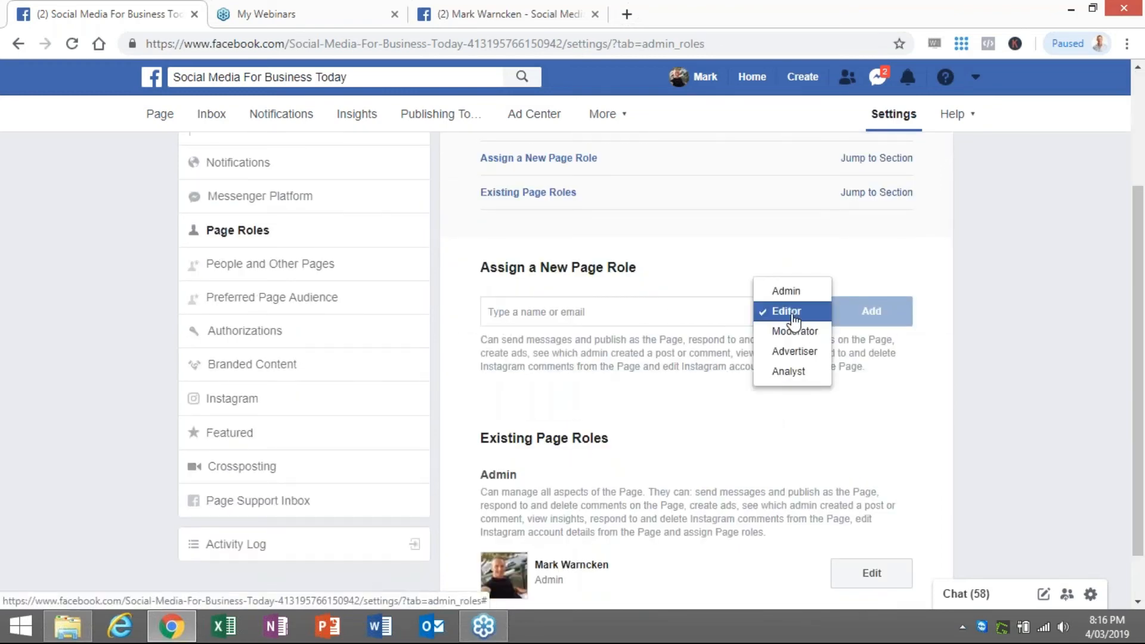
click(993, 328)
scroll(718, 429, down, 1)
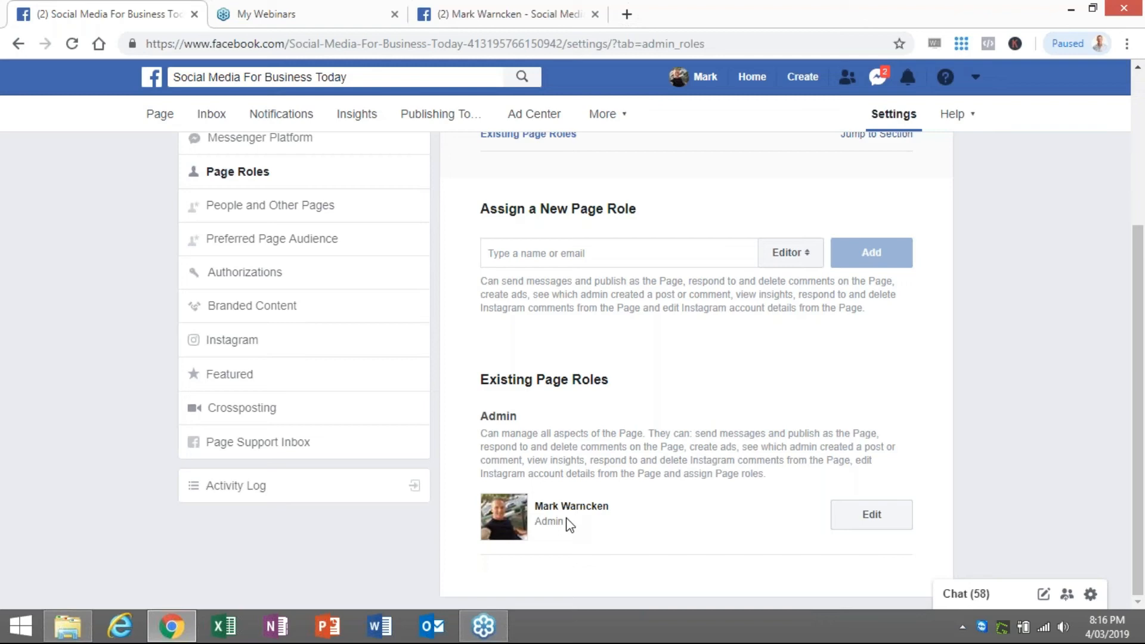
- Prepare a new page role with the Admin option and a friend selected by name, without adding them
click(794, 255)
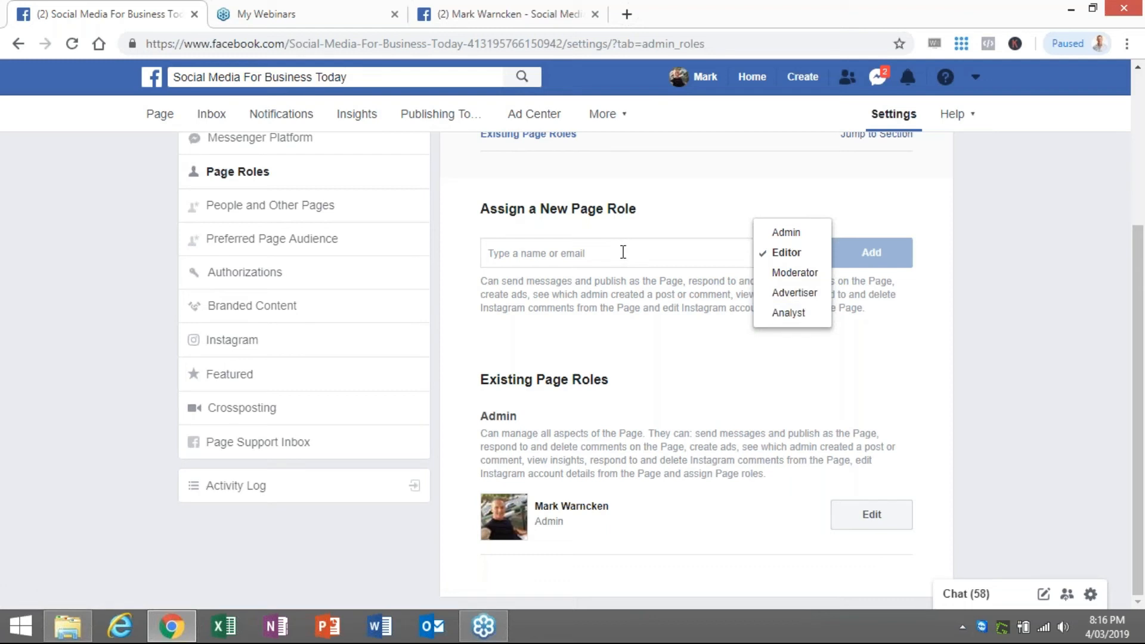
click(779, 233)
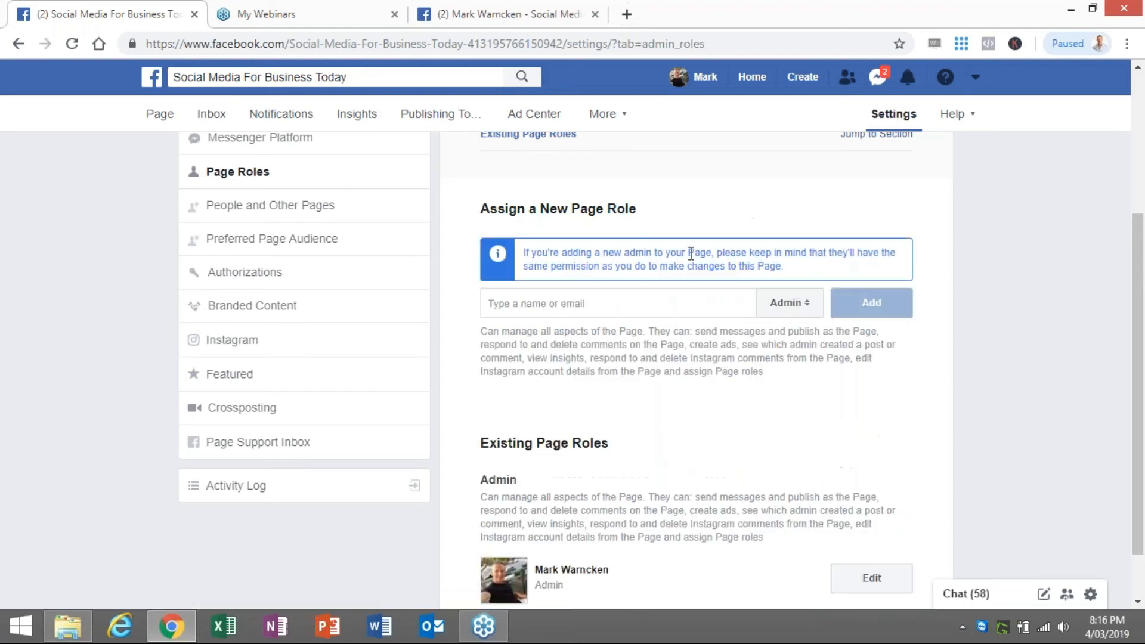
click(651, 303)
text(stephen)
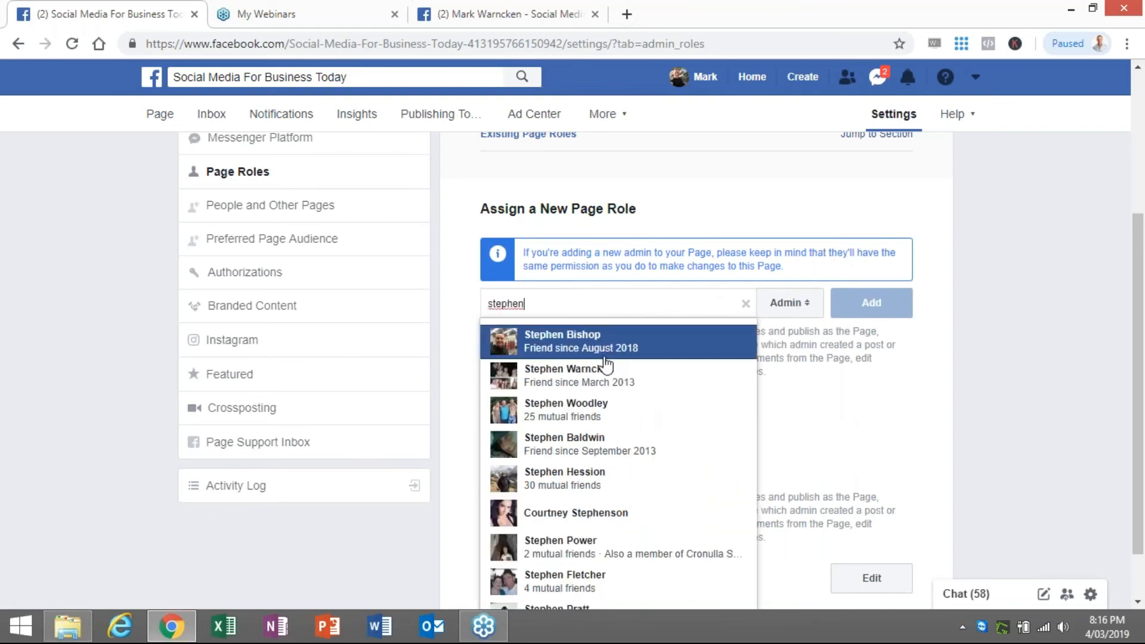
click(554, 375)
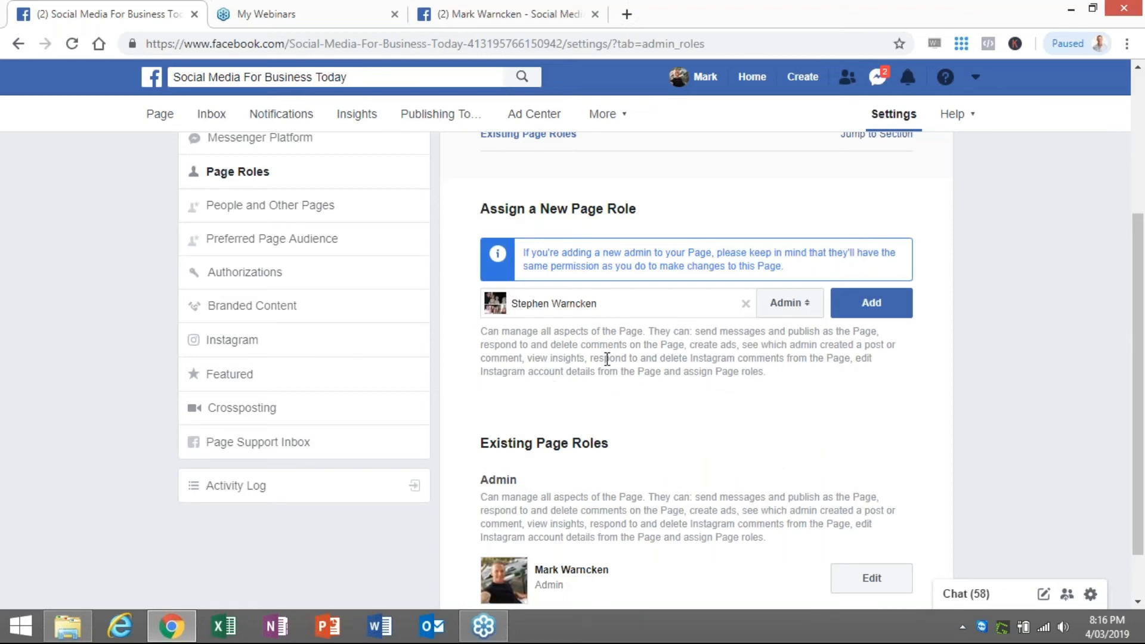
click(807, 311)
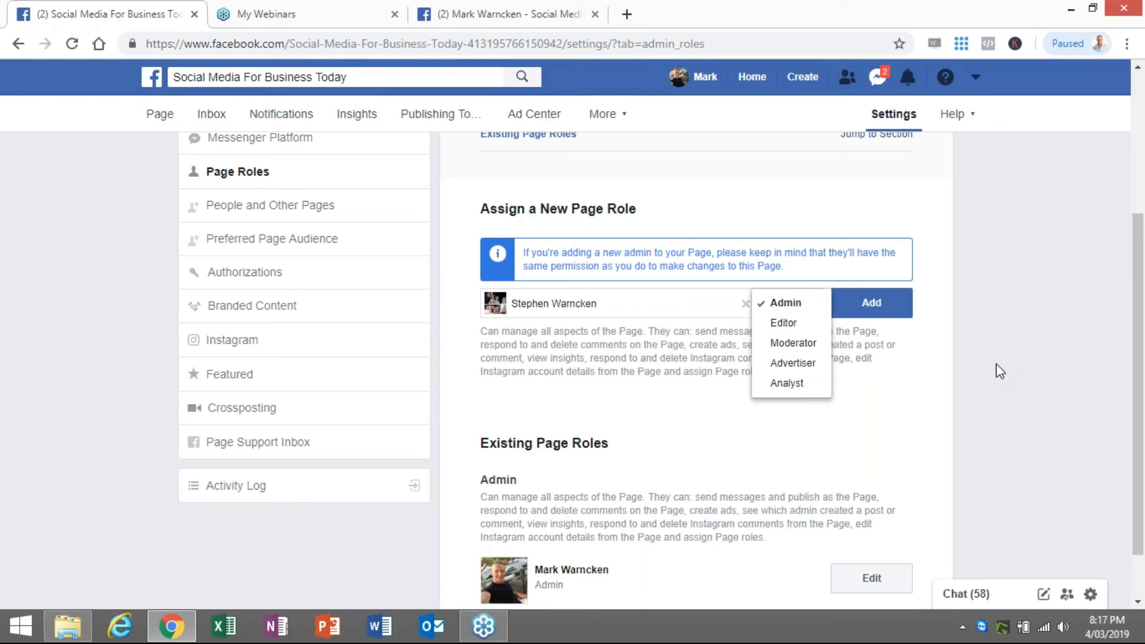
click(91, 236)
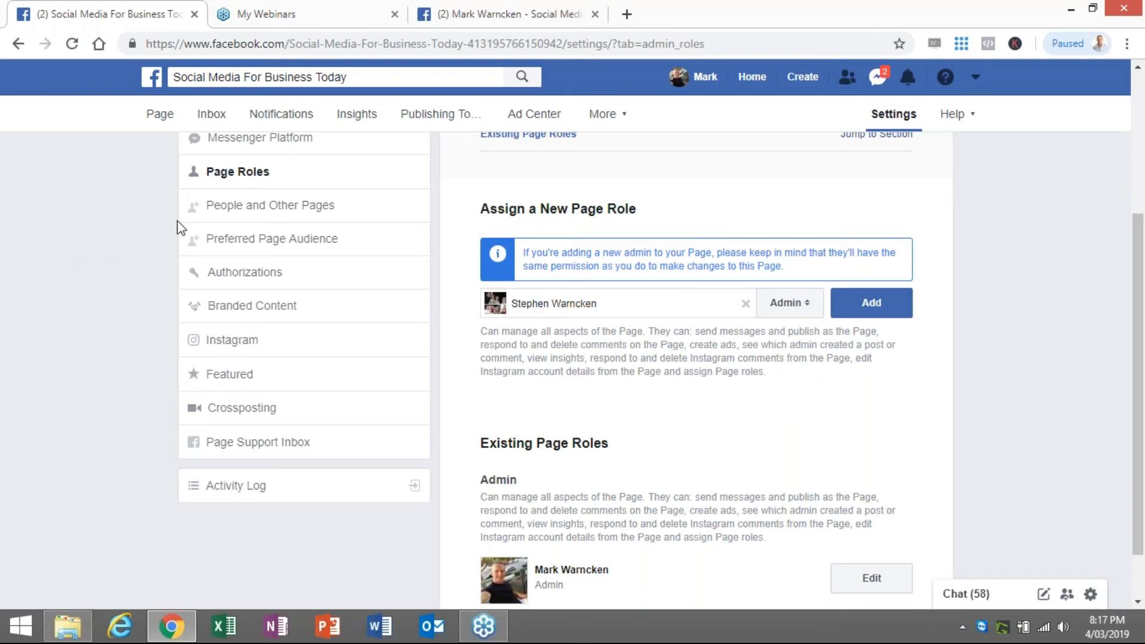
- Look at the People and Other Pages and Preferred Page Audience settings
click(251, 207)
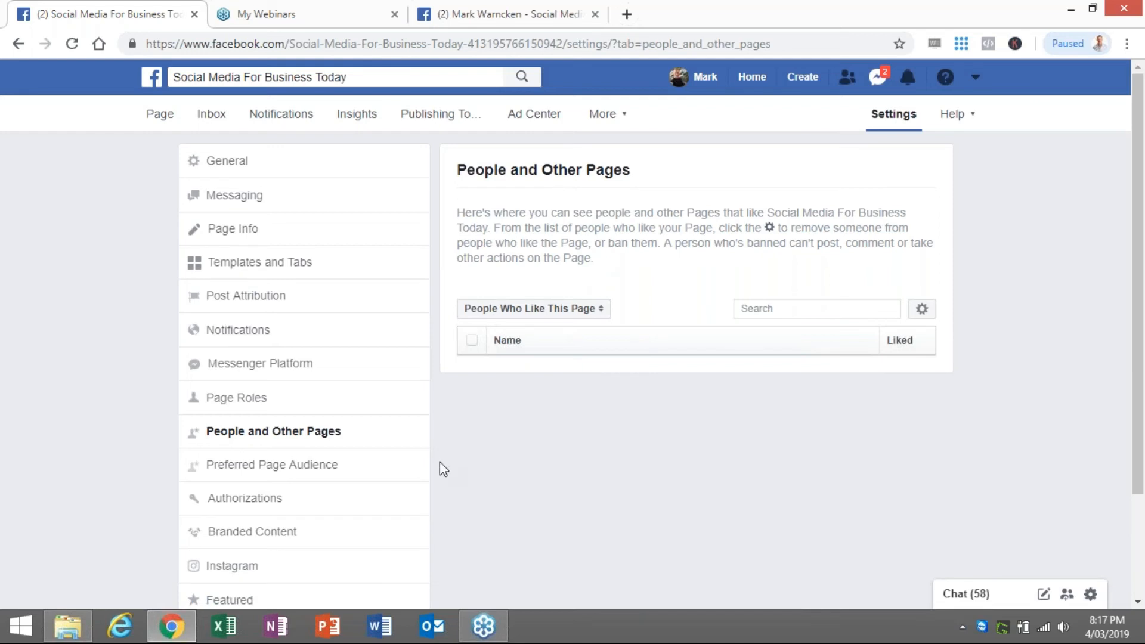
click(309, 466)
scroll(313, 445, down, 1)
scroll(310, 455, down, 1)
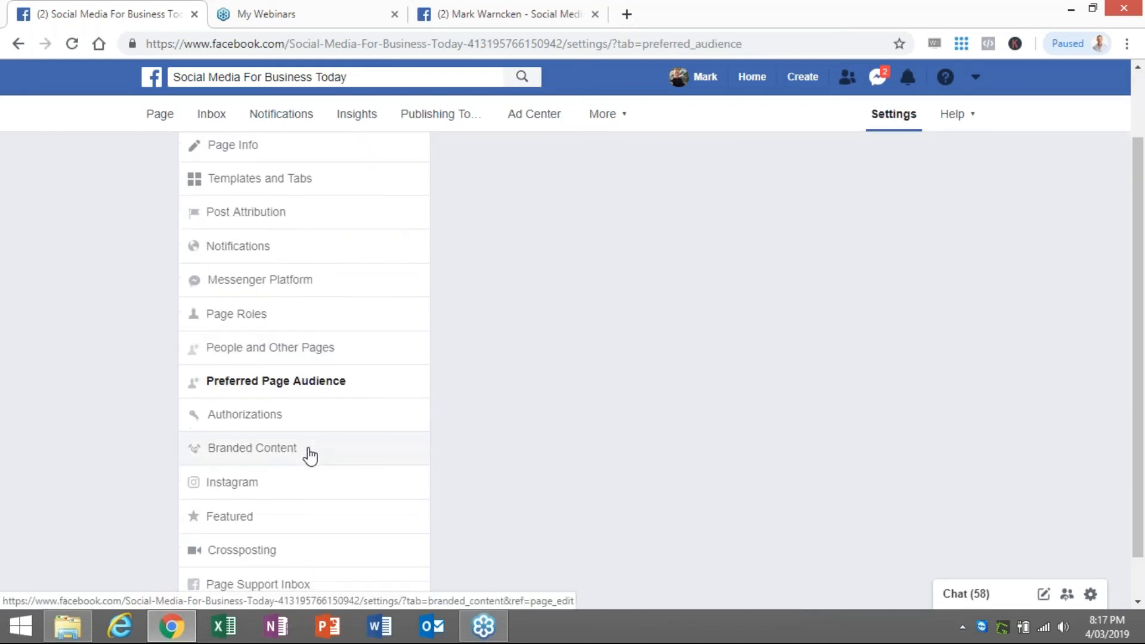
scroll(305, 460, down, 1)
scroll(298, 457, up, 2)
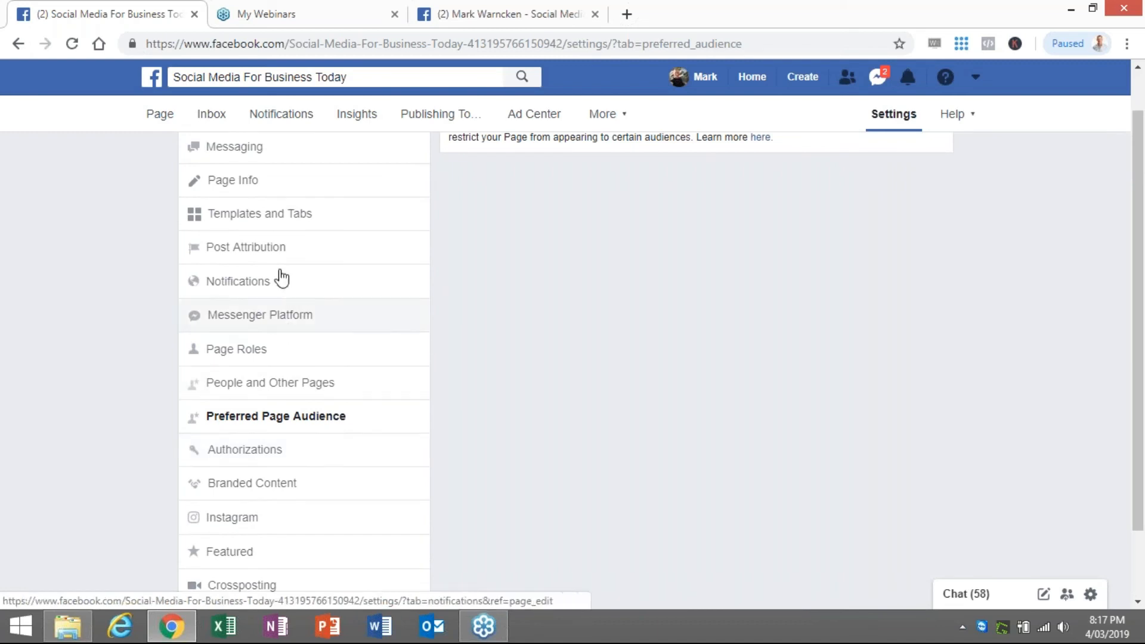
- Set Post Attribution to post as the personal profile instead of the page
click(272, 250)
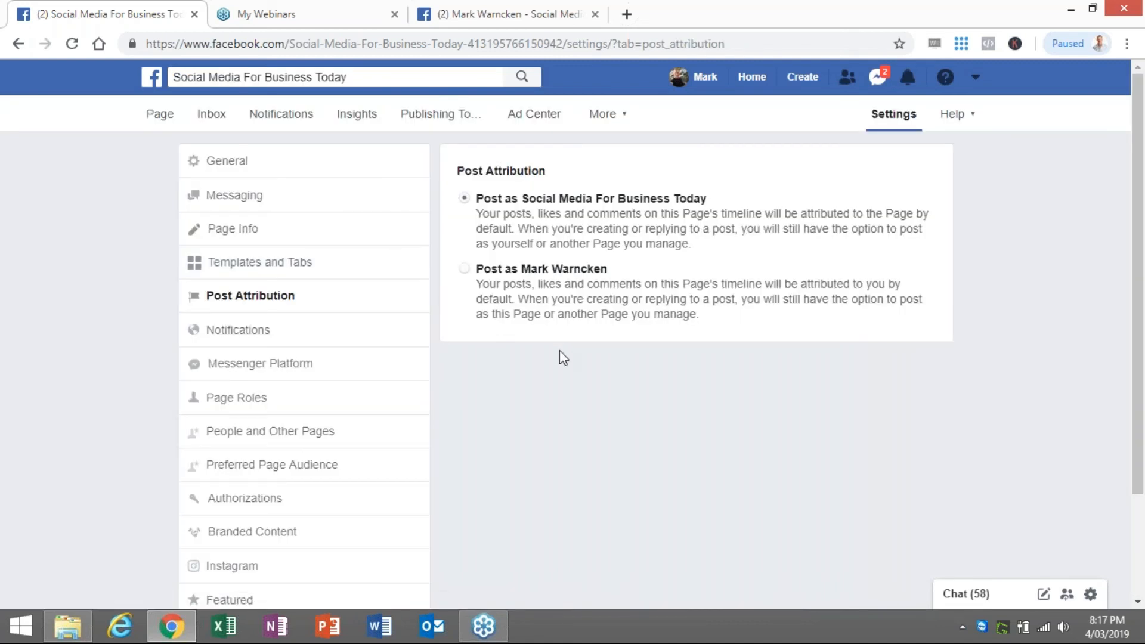
click(464, 269)
click(465, 200)
click(465, 270)
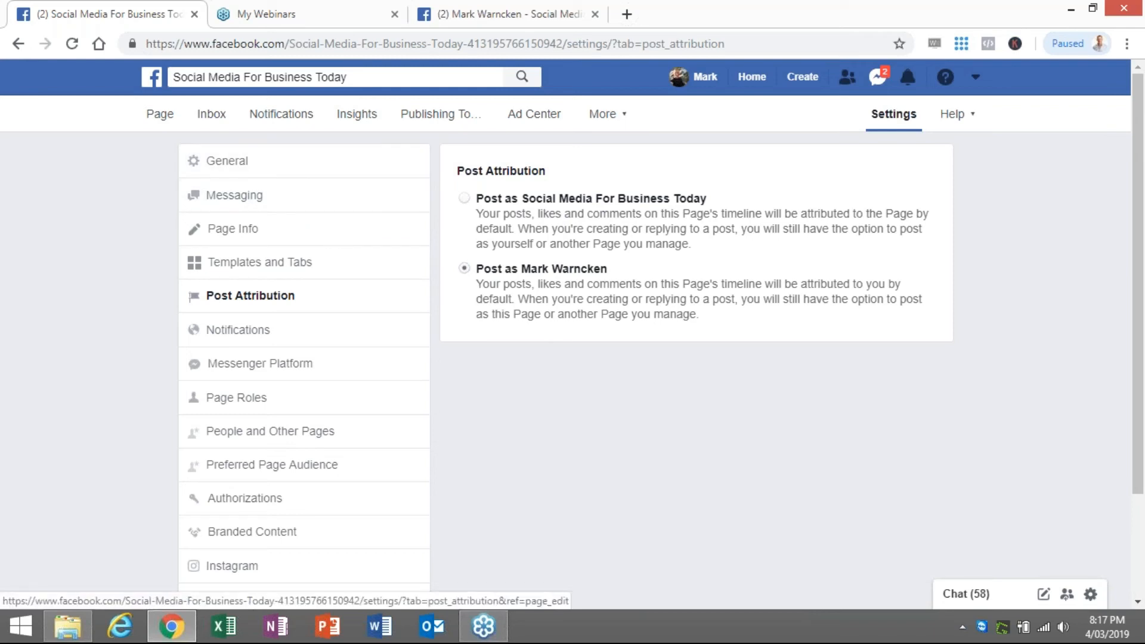
- Dismiss the Welcome to Your New Page tips on the page's home and open a new post for writing
click(162, 117)
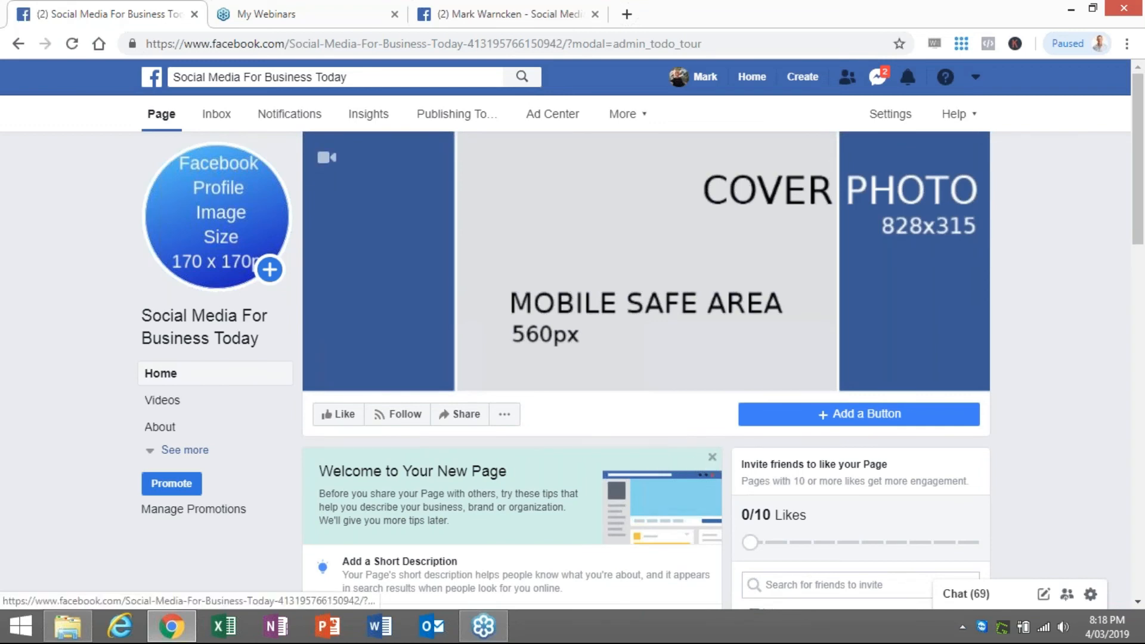
click(712, 458)
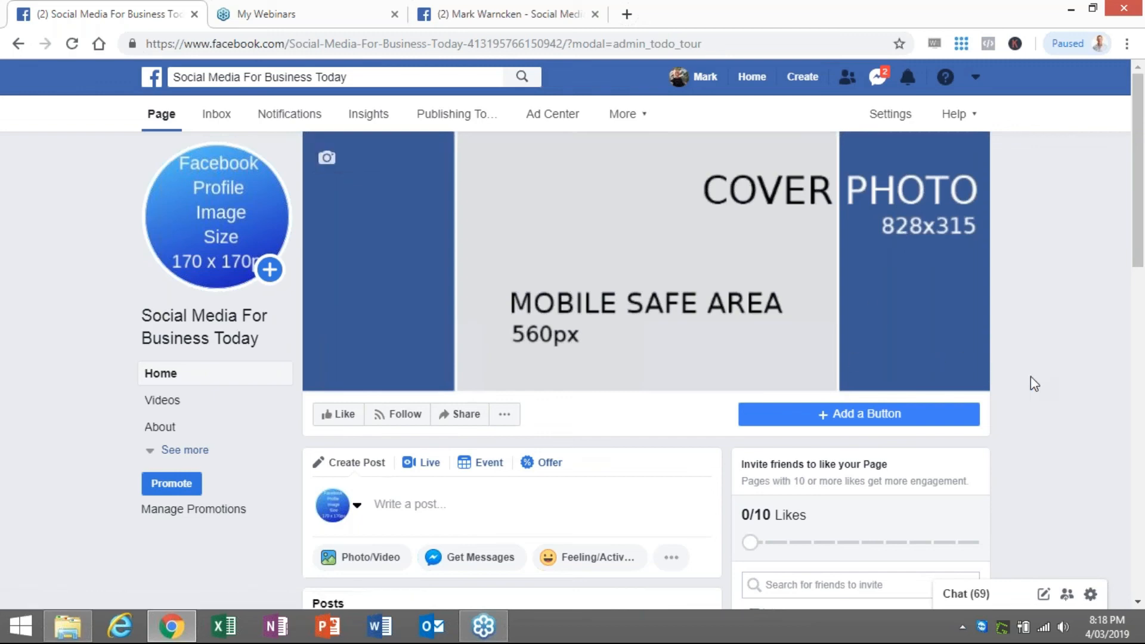
scroll(1031, 378, down, 1)
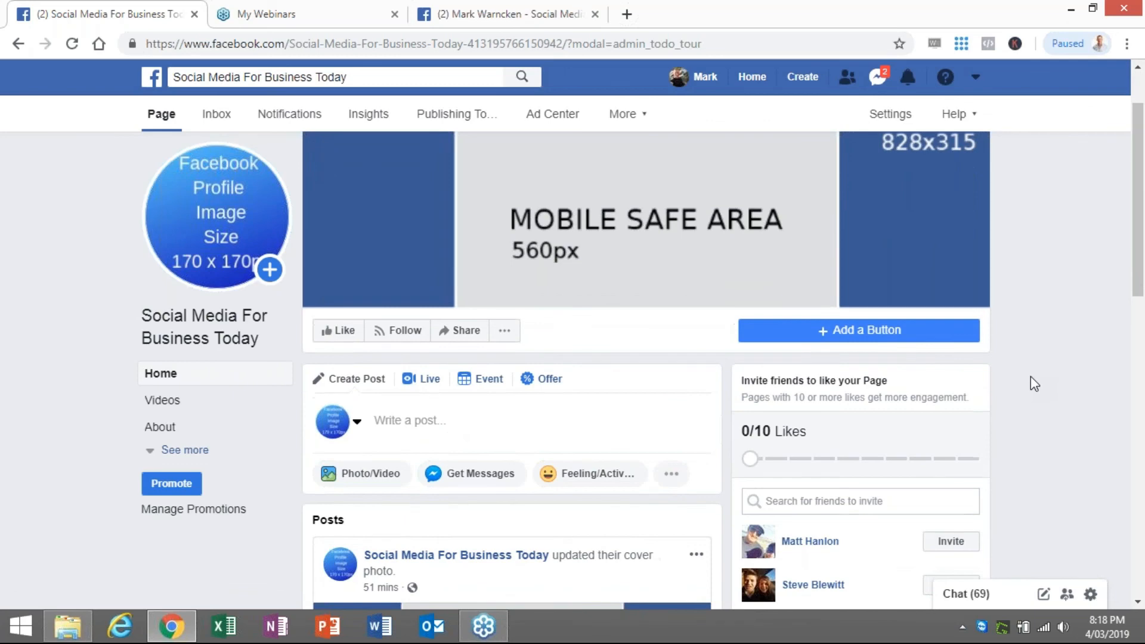
click(395, 426)
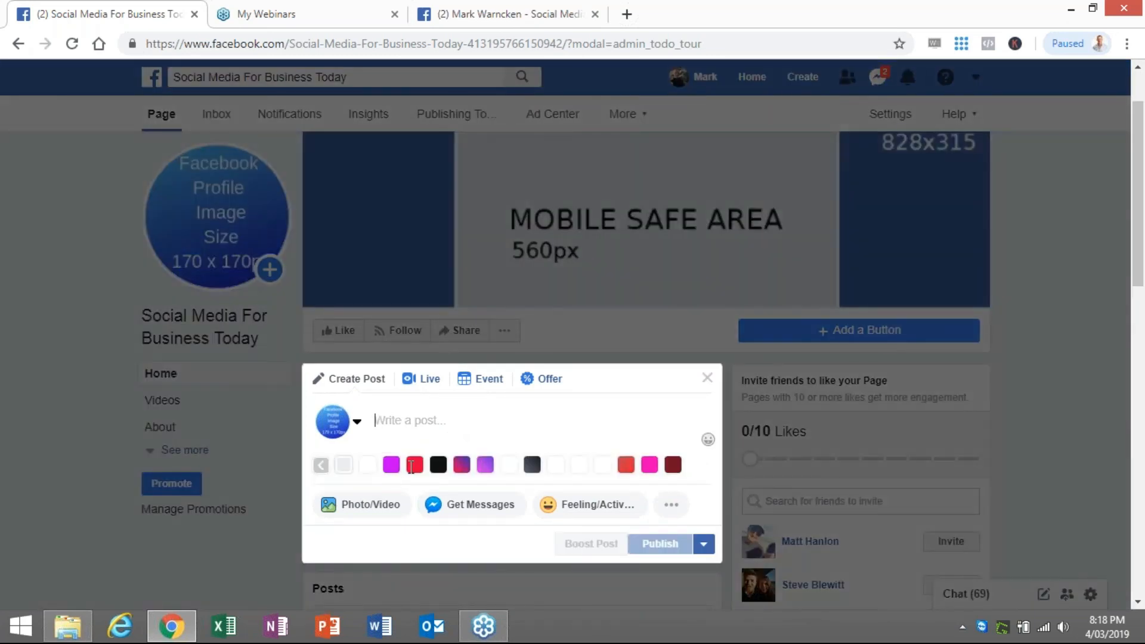
- Close the empty post composer and look over the page's home, from its existing posts to the friend invitation section
click(706, 376)
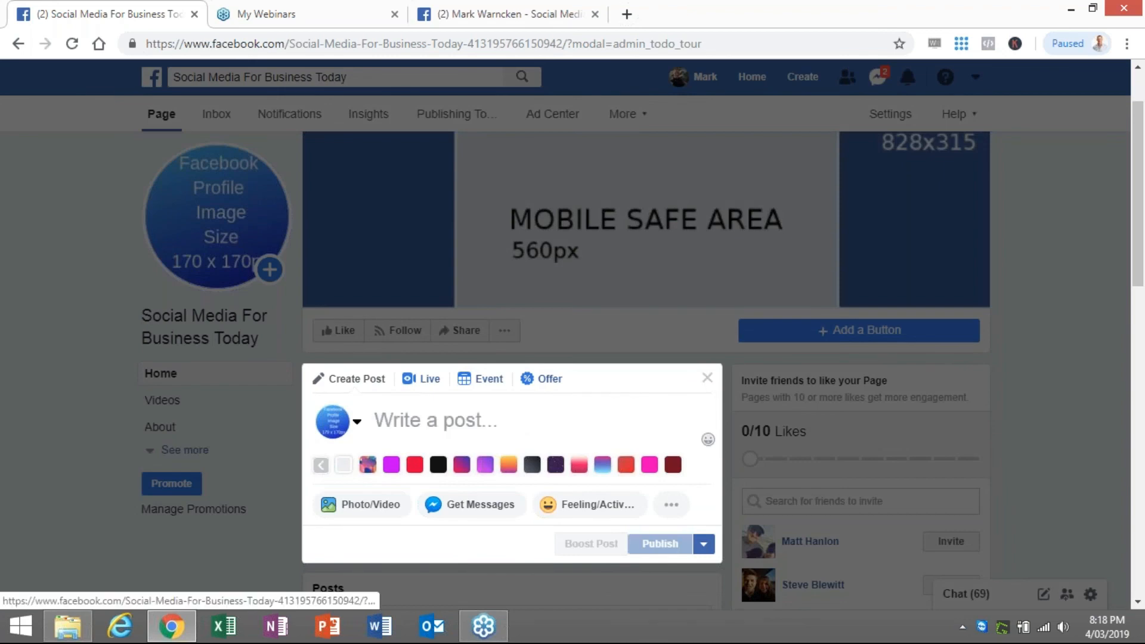
scroll(1073, 370, down, 4)
scroll(981, 447, up, 6)
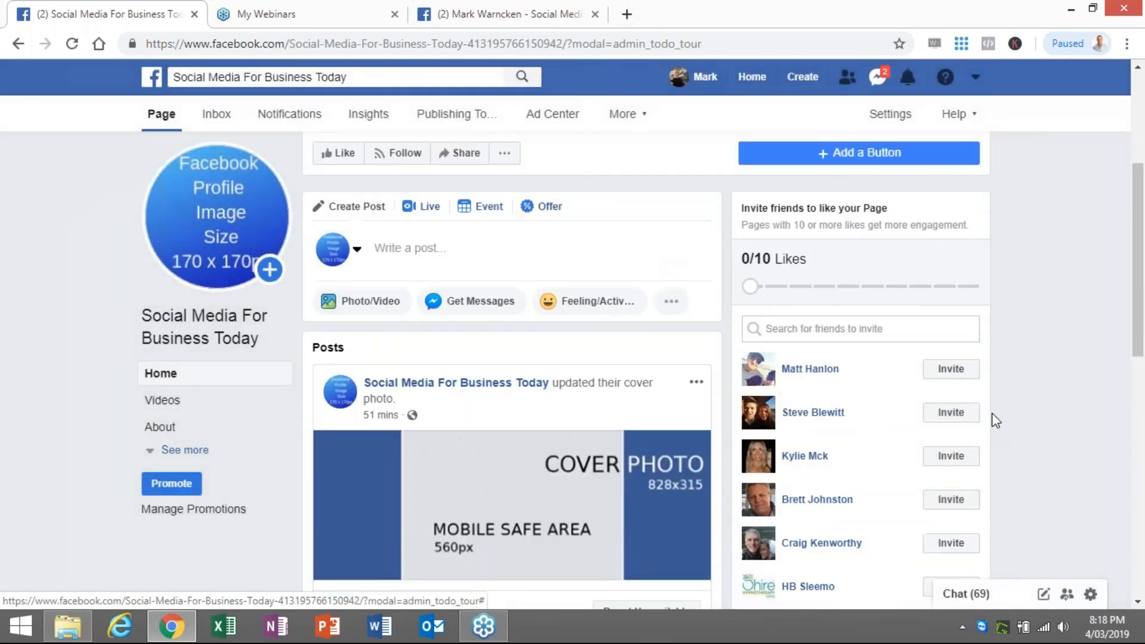
scroll(1005, 407, down, 10)
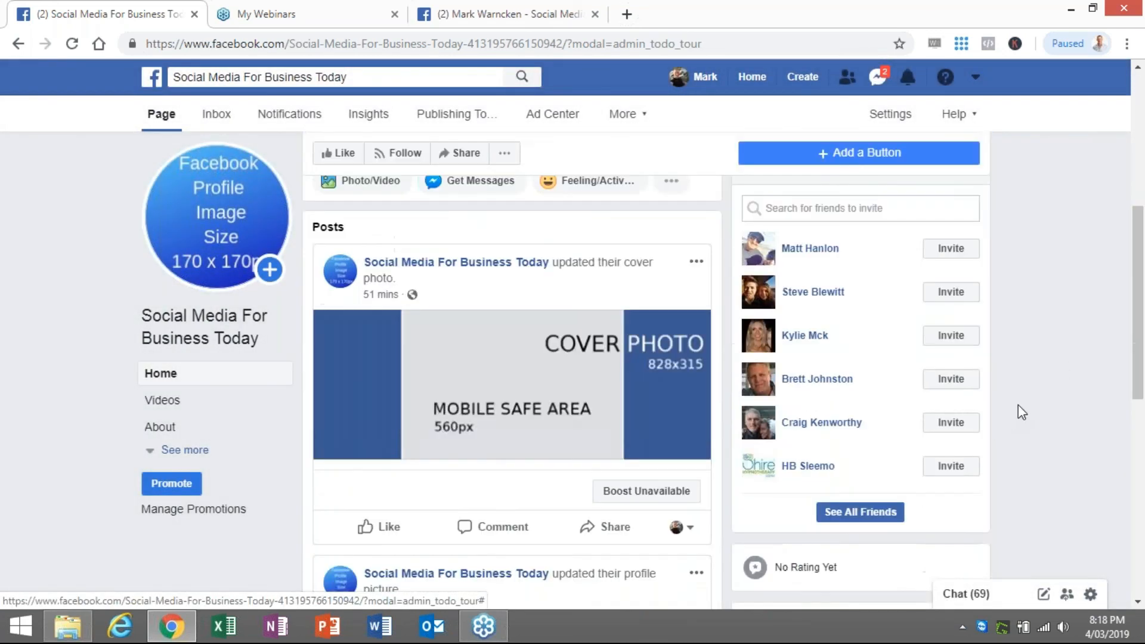
scroll(1026, 411, down, 2)
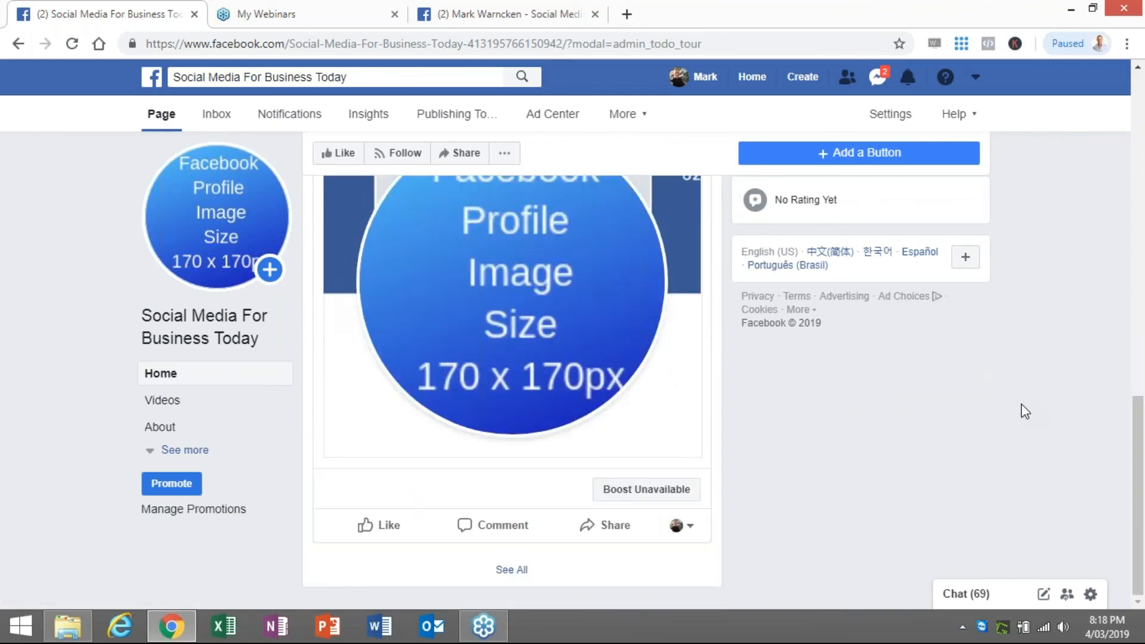
scroll(1025, 410, up, 10)
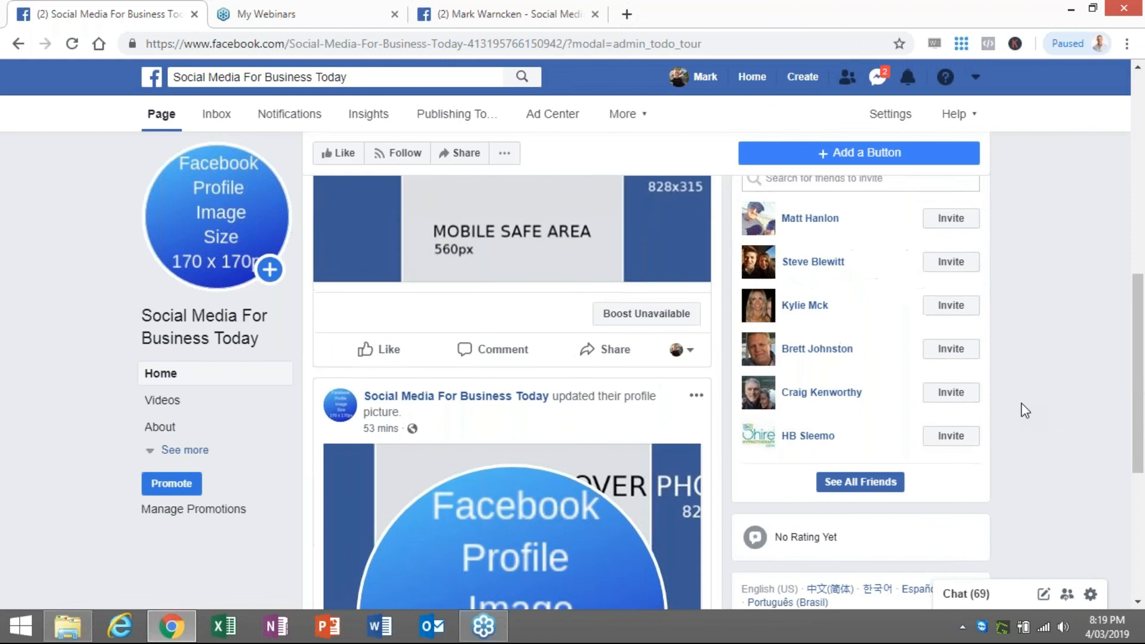
scroll(1025, 411, up, 3)
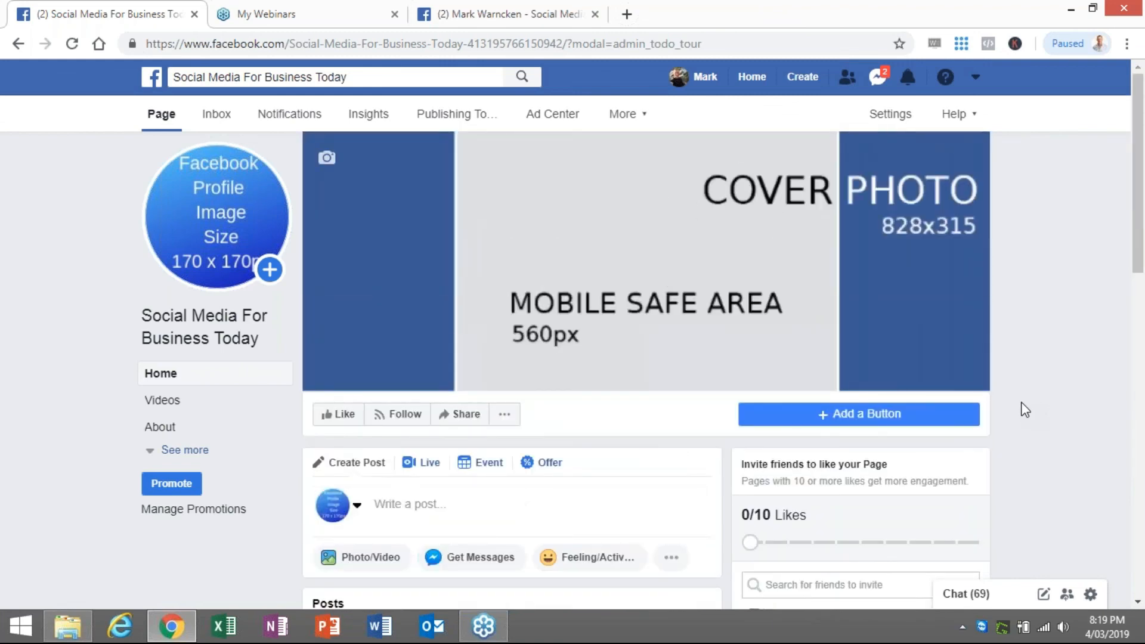